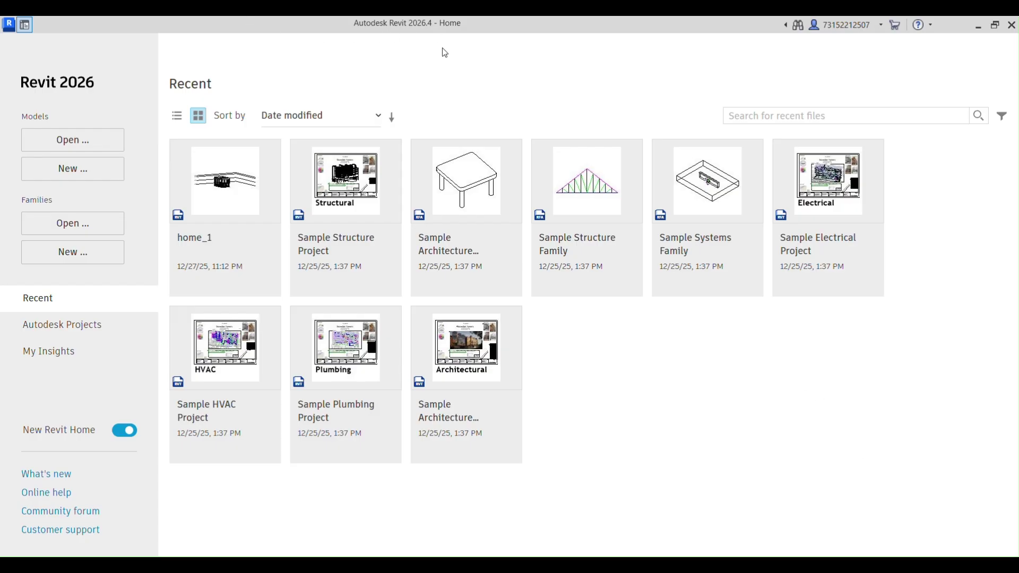
Step: Create a new project from the English-Imperial template default.rte
{"action": "left_click", "coordinate": [77, 170]}
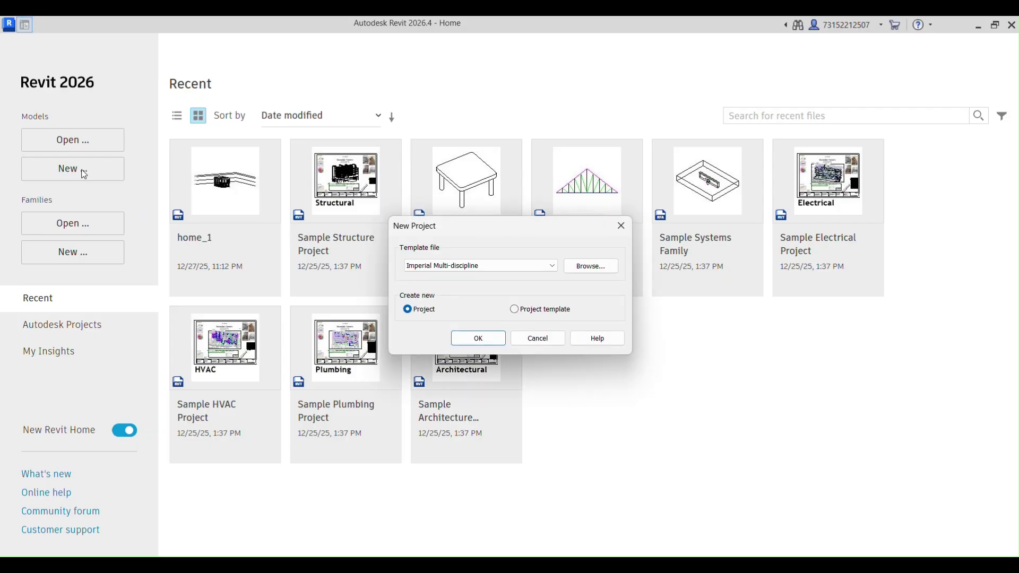
{"action": "left_click", "coordinate": [591, 268]}
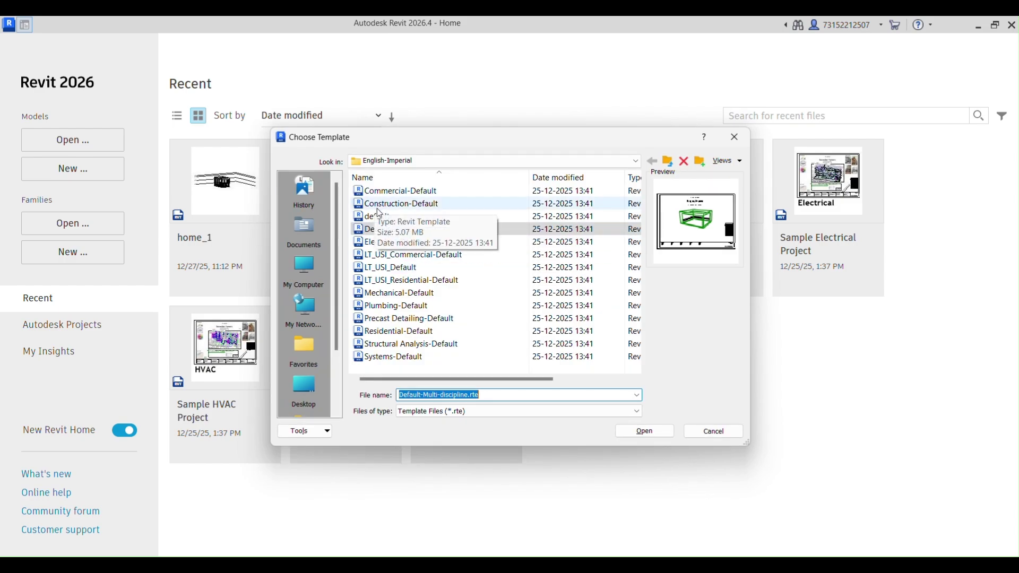
{"action": "left_click", "coordinate": [369, 218]}
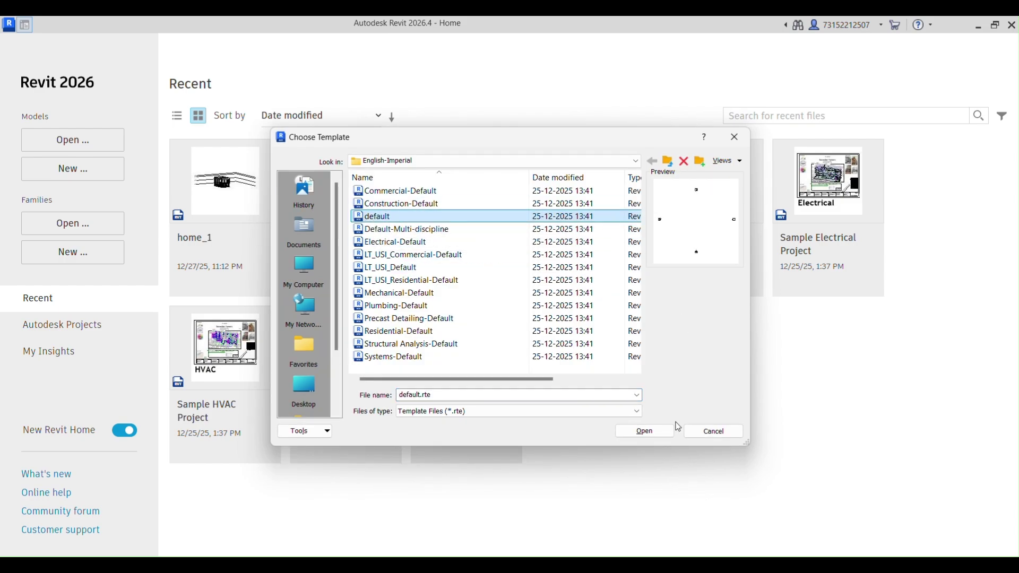
{"action": "left_click", "coordinate": [656, 431]}
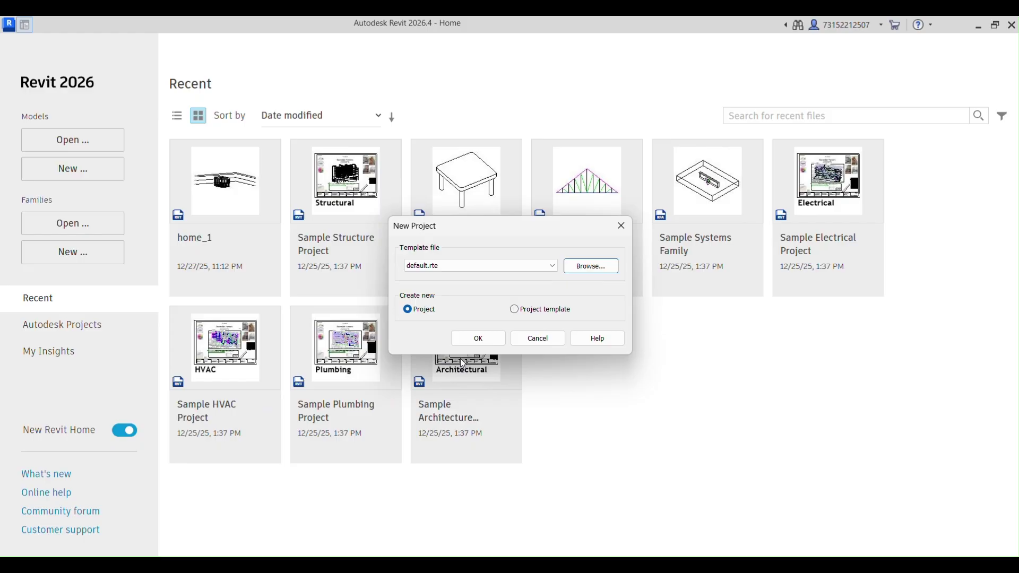
{"action": "left_click", "coordinate": [465, 342]}
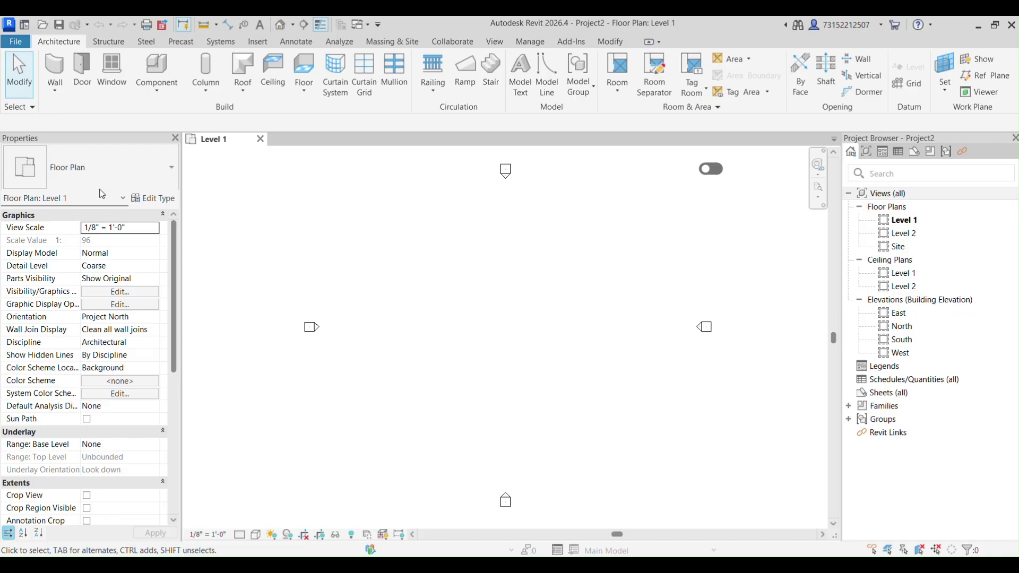
Step: Draw a rectangular enclosure of Generic - 8" walls, about 60' by 28', between the elevation markers on Level 1
{"action": "left_click", "coordinate": [55, 71]}
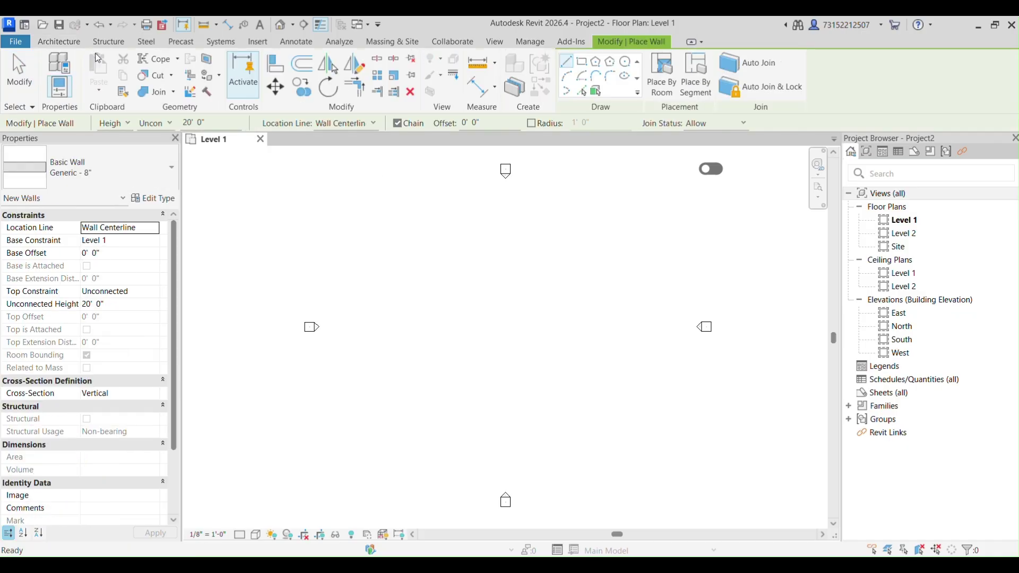
{"action": "left_click", "coordinate": [582, 62]}
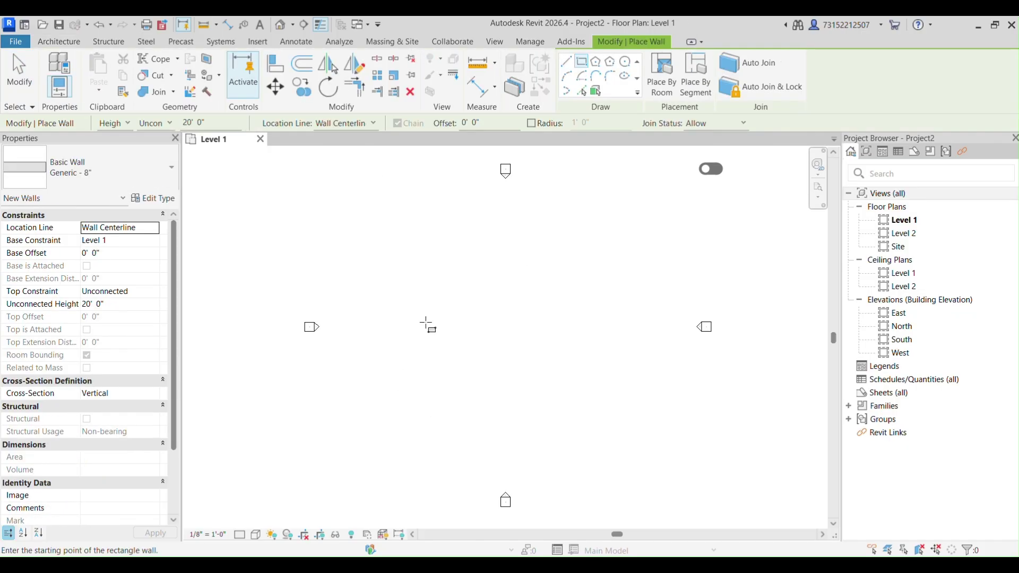
{"action": "left_click", "coordinate": [414, 282]}
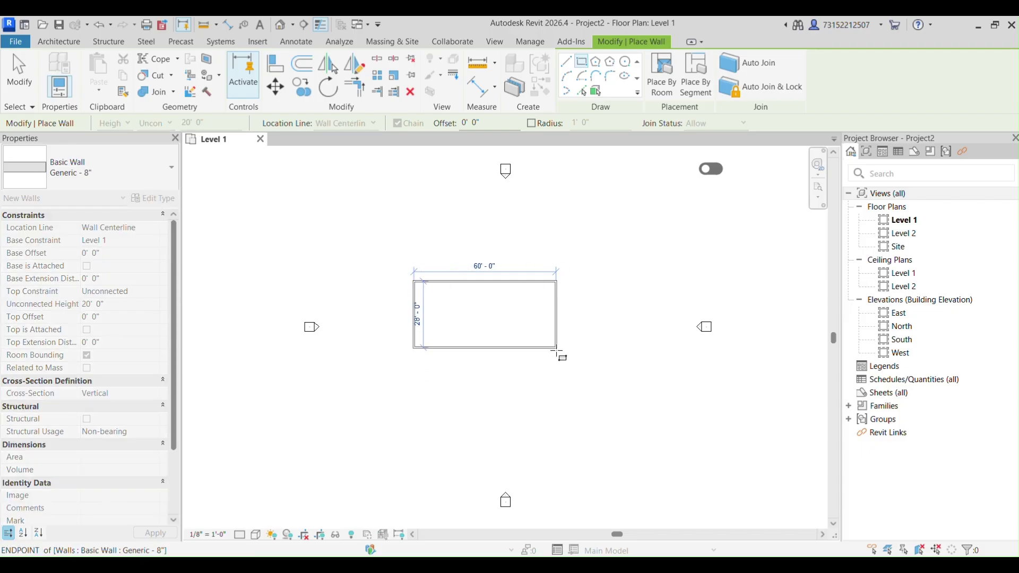
{"action": "left_click", "coordinate": [556, 349]}
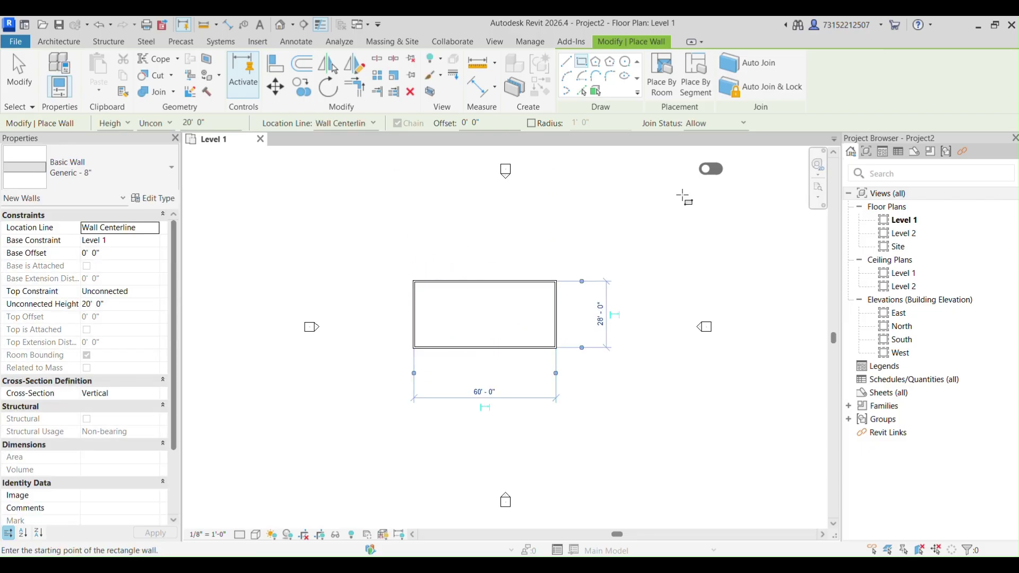
{"action": "key", "text": "Escape"}
{"action": "key", "text": "Escape"}
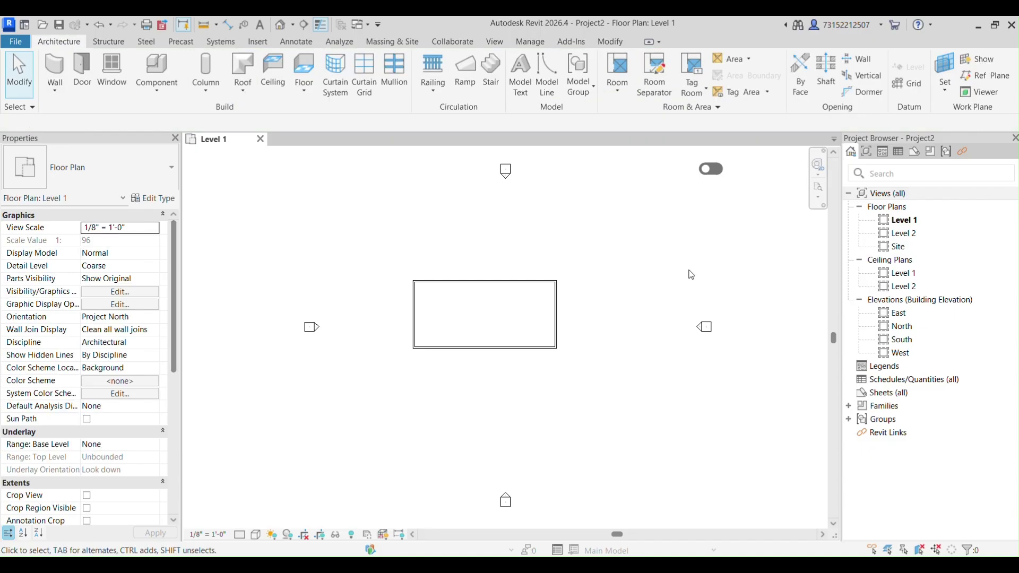
Step: Set the Level 1 plan's detail level to Fine and choose a visual style for it
{"action": "left_click", "coordinate": [240, 534]}
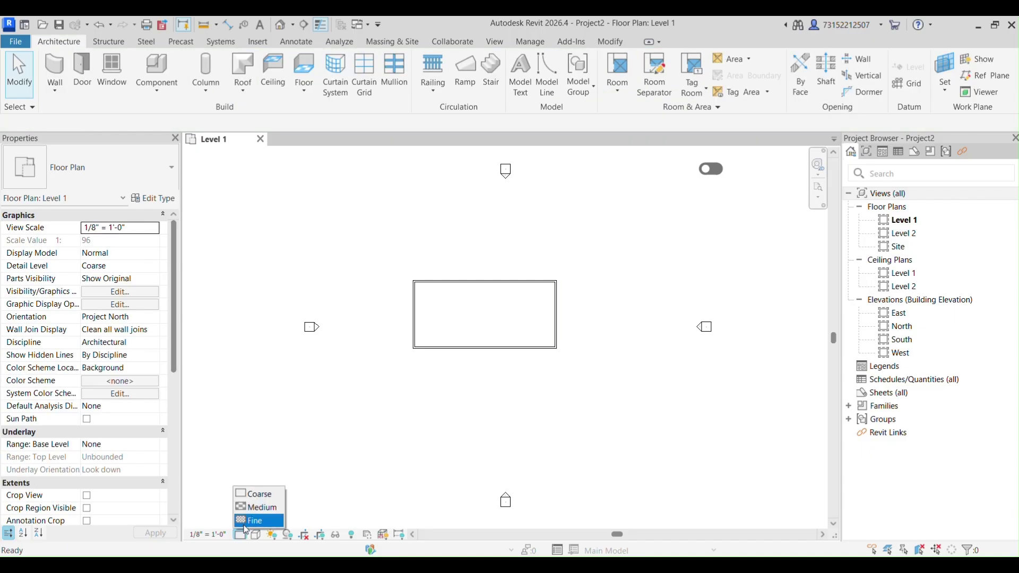
{"action": "left_click", "coordinate": [249, 522]}
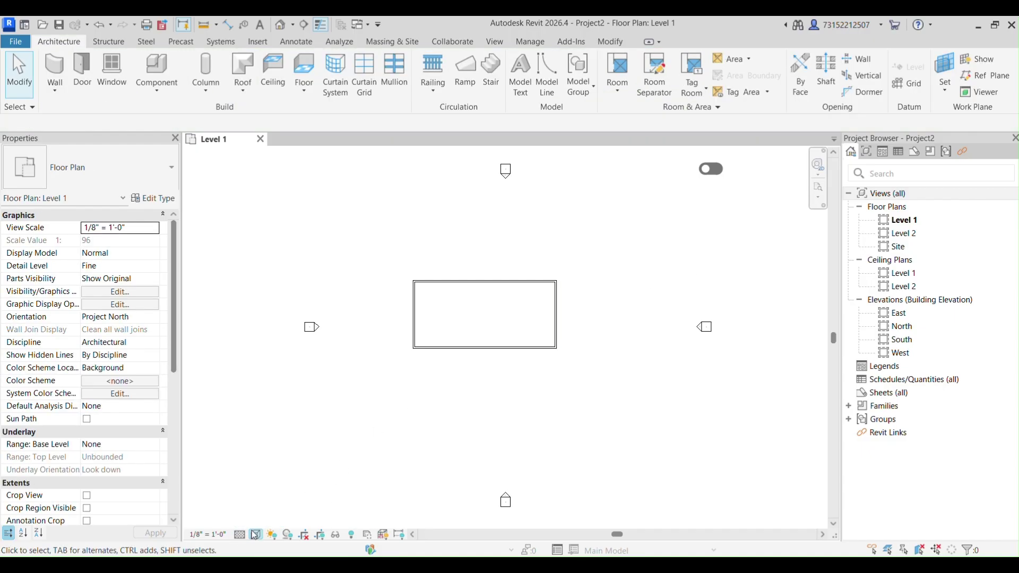
{"action": "left_click", "coordinate": [257, 535]}
{"action": "left_click", "coordinate": [276, 471]}
{"action": "scroll", "coordinate": [408, 325], "scroll_direction": "up", "scroll_amount": 3}
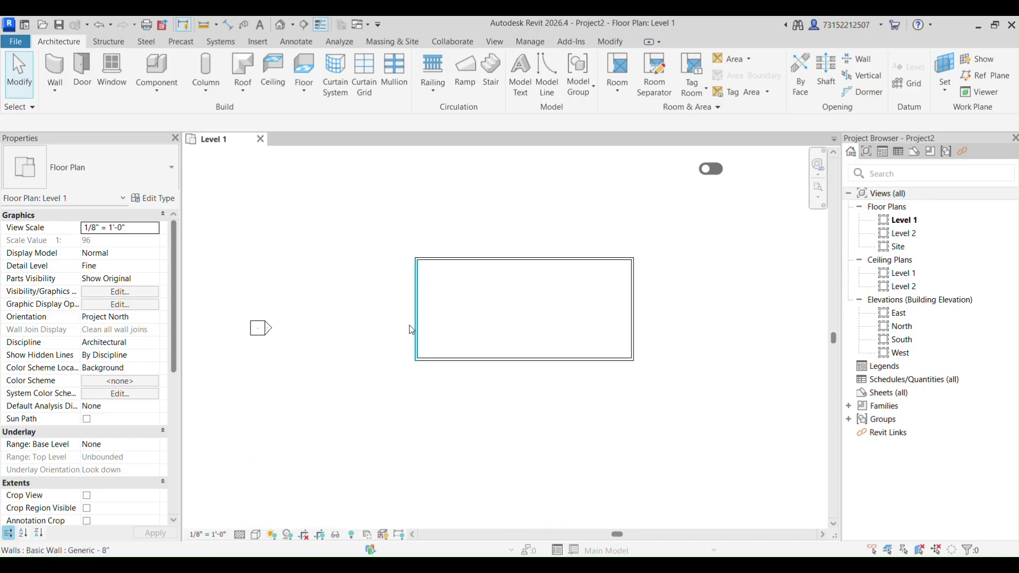
{"action": "middle_click_drag", "start_coordinate": [413, 338], "coordinate": [330, 372]}
{"action": "scroll", "coordinate": [346, 368], "scroll_direction": "up", "scroll_amount": 2}
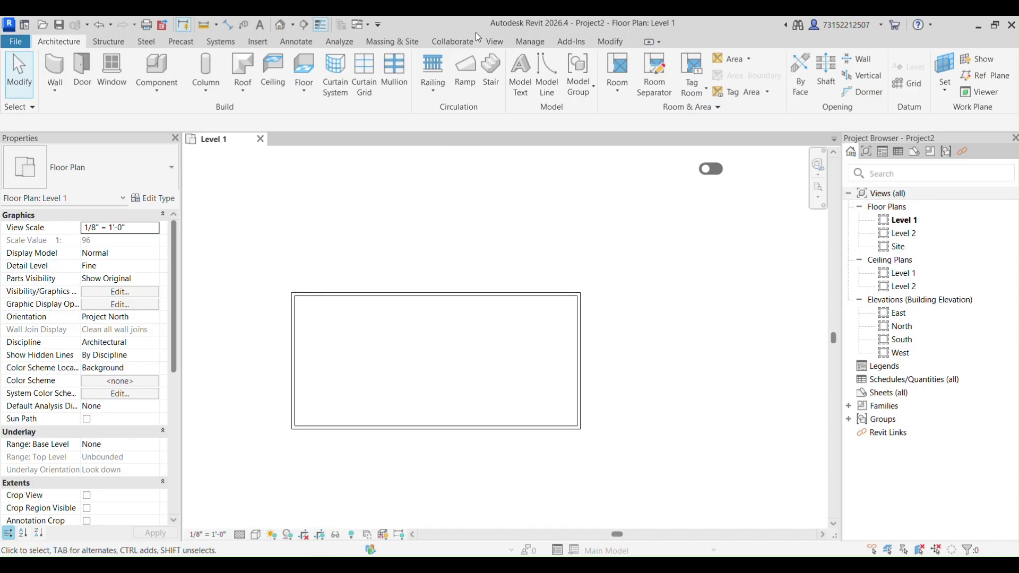
Step: Open the default 3D view and set its detail level to Fine and its visual style to Shaded
{"action": "left_click", "coordinate": [282, 30]}
{"action": "scroll", "coordinate": [613, 382], "scroll_direction": "up", "scroll_amount": 4}
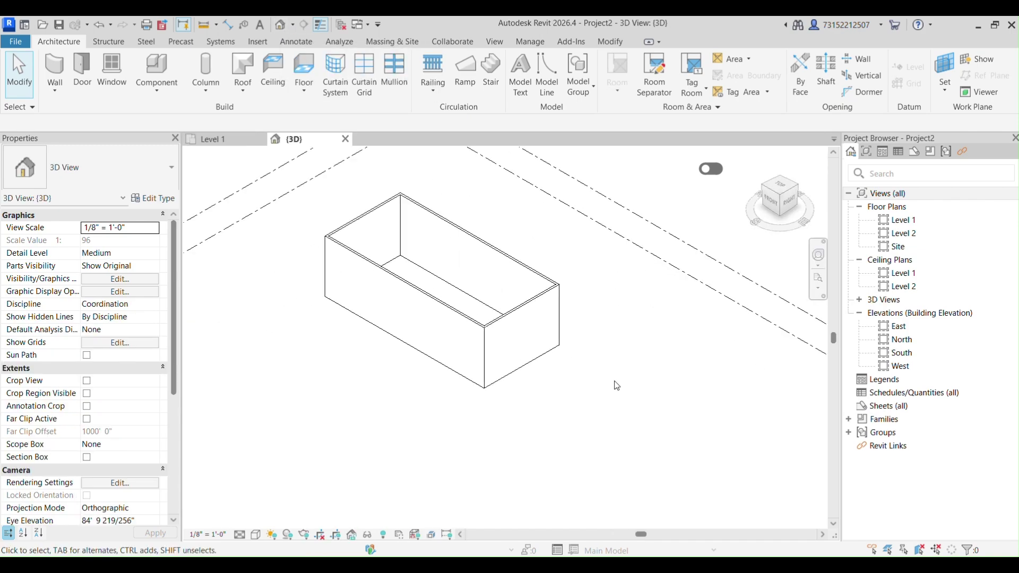
{"action": "scroll", "coordinate": [466, 290], "scroll_direction": "down", "scroll_amount": 4}
{"action": "middle_click_drag", "start_coordinate": [467, 294], "coordinate": [514, 318]}
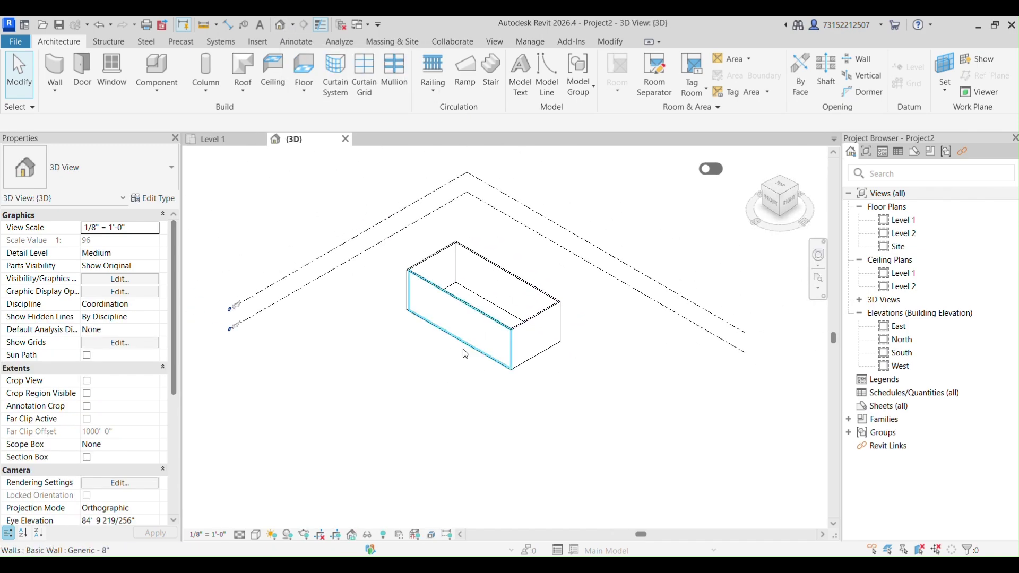
{"action": "left_click", "coordinate": [240, 535]}
{"action": "left_click", "coordinate": [251, 522]}
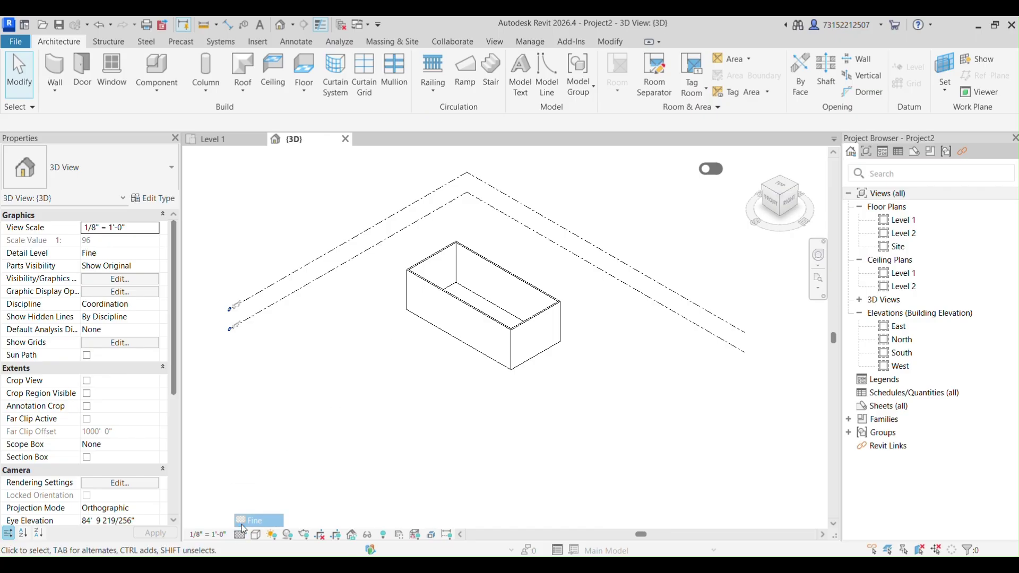
{"action": "left_click", "coordinate": [256, 536]}
{"action": "left_click", "coordinate": [286, 485]}
{"action": "scroll", "coordinate": [658, 247], "scroll_direction": "up", "scroll_amount": 2}
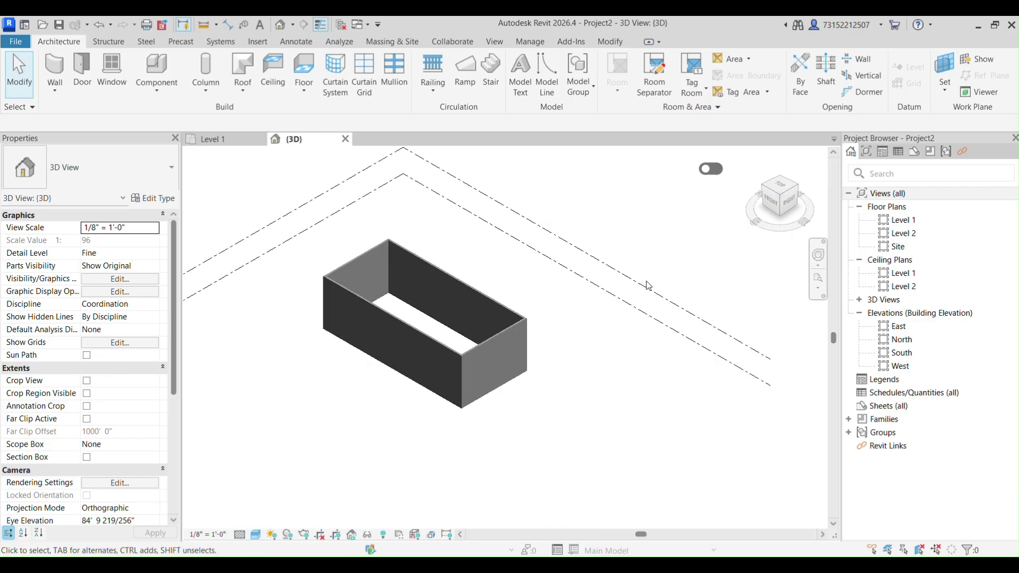
Step: Examine the wall enclosure in the 3D view by zooming in and out around it
{"action": "middle_click_drag", "start_coordinate": [669, 294], "coordinate": [701, 298]}
{"action": "scroll", "coordinate": [333, 476], "scroll_direction": "down", "scroll_amount": 3}
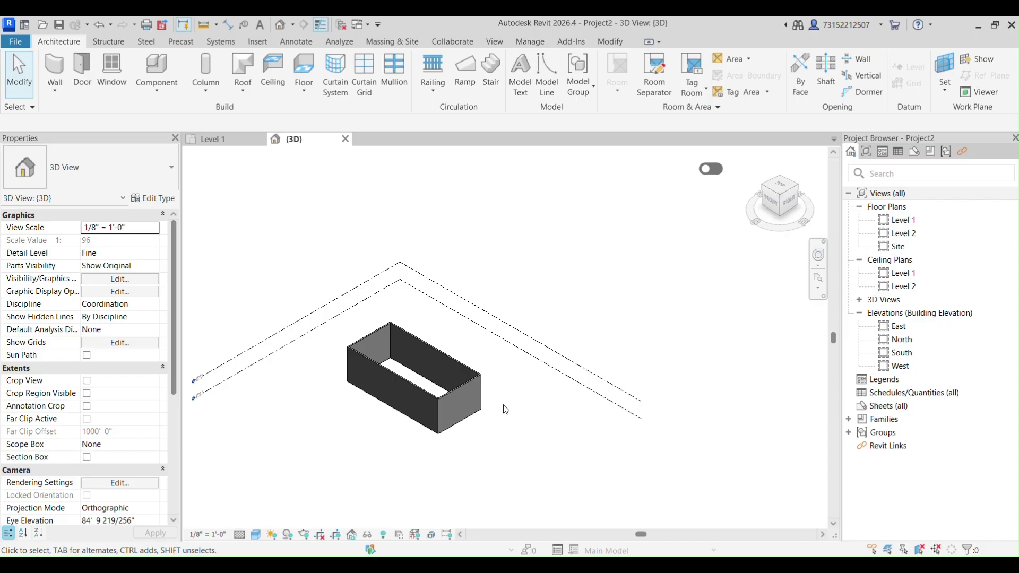
{"action": "scroll", "coordinate": [446, 446], "scroll_direction": "up", "scroll_amount": 5}
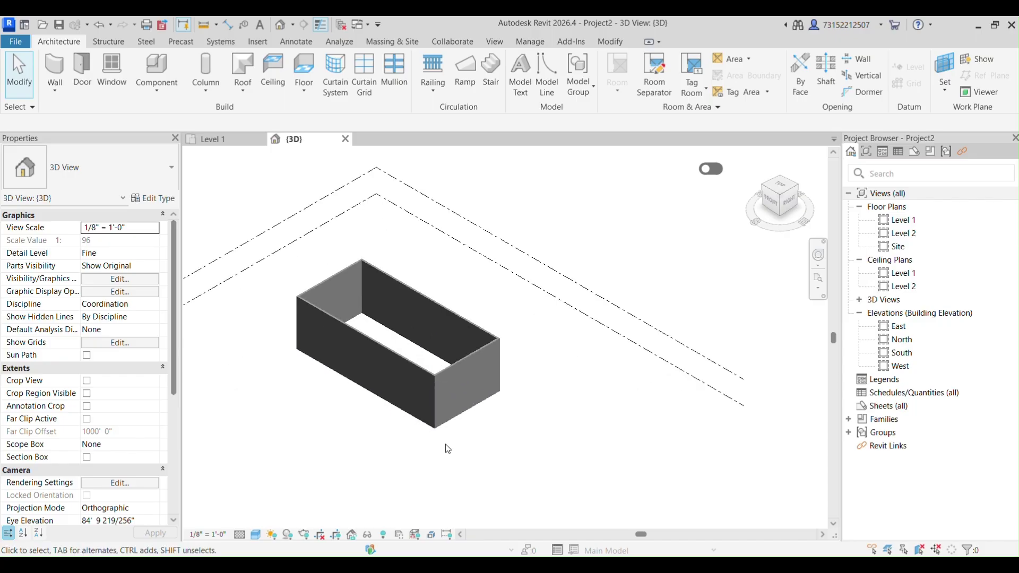
{"action": "scroll", "coordinate": [448, 449], "scroll_direction": "down", "scroll_amount": 3}
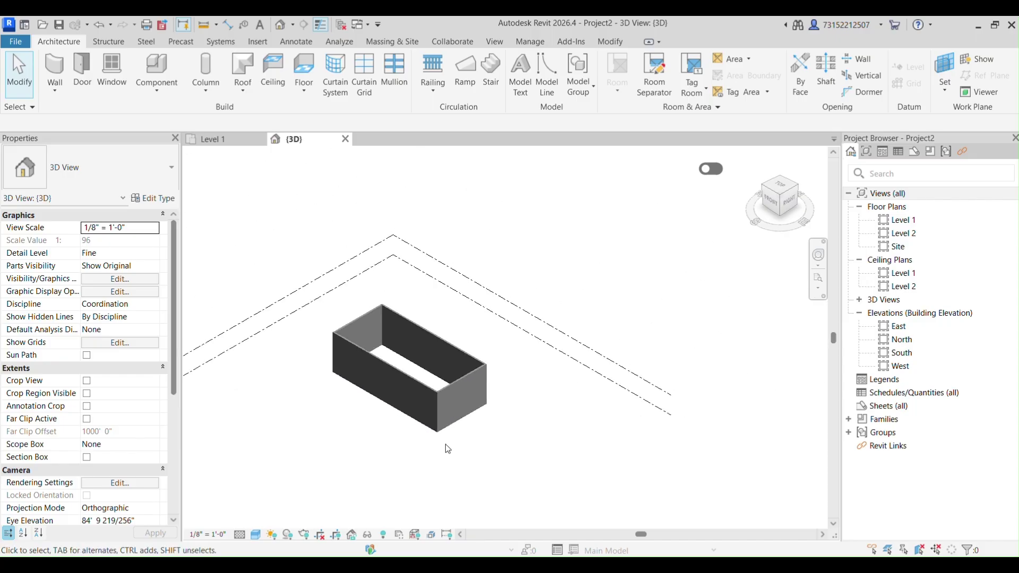
{"action": "scroll", "coordinate": [448, 449], "scroll_direction": "up", "scroll_amount": 2}
{"action": "scroll", "coordinate": [448, 449], "scroll_direction": "down", "scroll_amount": 3}
{"action": "scroll", "coordinate": [448, 449], "scroll_direction": "up", "scroll_amount": 2}
{"action": "scroll", "coordinate": [448, 449], "scroll_direction": "up", "scroll_amount": 3}
{"action": "scroll", "coordinate": [448, 449], "scroll_direction": "down", "scroll_amount": 3}
{"action": "scroll", "coordinate": [448, 449], "scroll_direction": "up", "scroll_amount": 3}
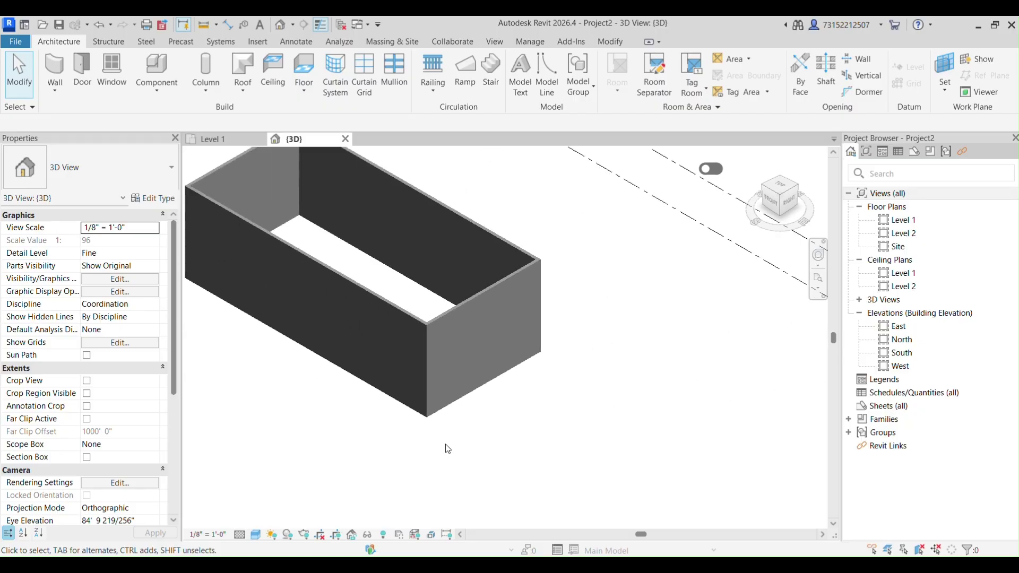
{"action": "scroll", "coordinate": [448, 449], "scroll_direction": "down", "scroll_amount": 3}
{"action": "scroll", "coordinate": [448, 449], "scroll_direction": "up", "scroll_amount": 3}
{"action": "scroll", "coordinate": [448, 449], "scroll_direction": "down", "scroll_amount": 4}
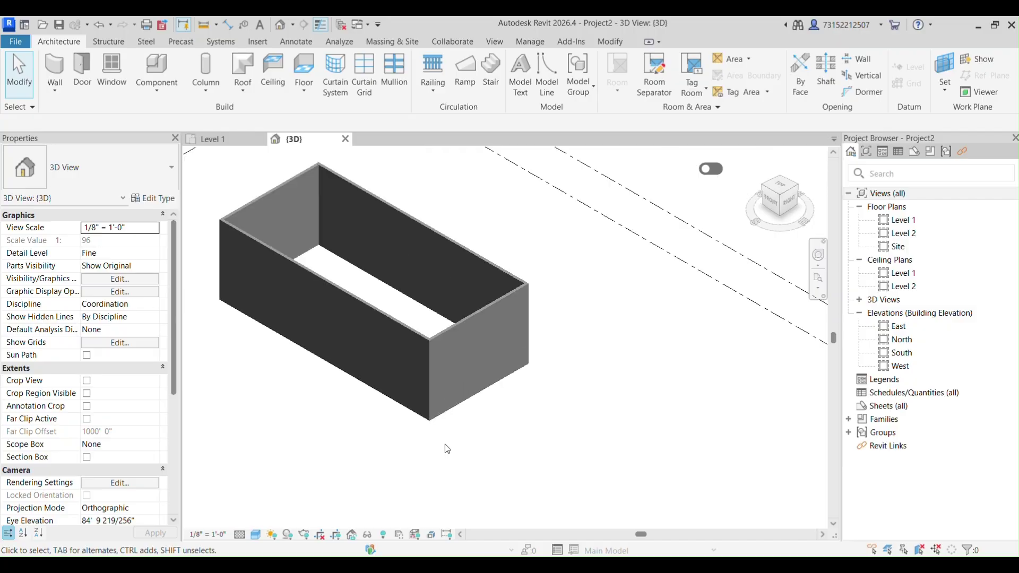
{"action": "scroll", "coordinate": [393, 304], "scroll_direction": "up", "scroll_amount": 2}
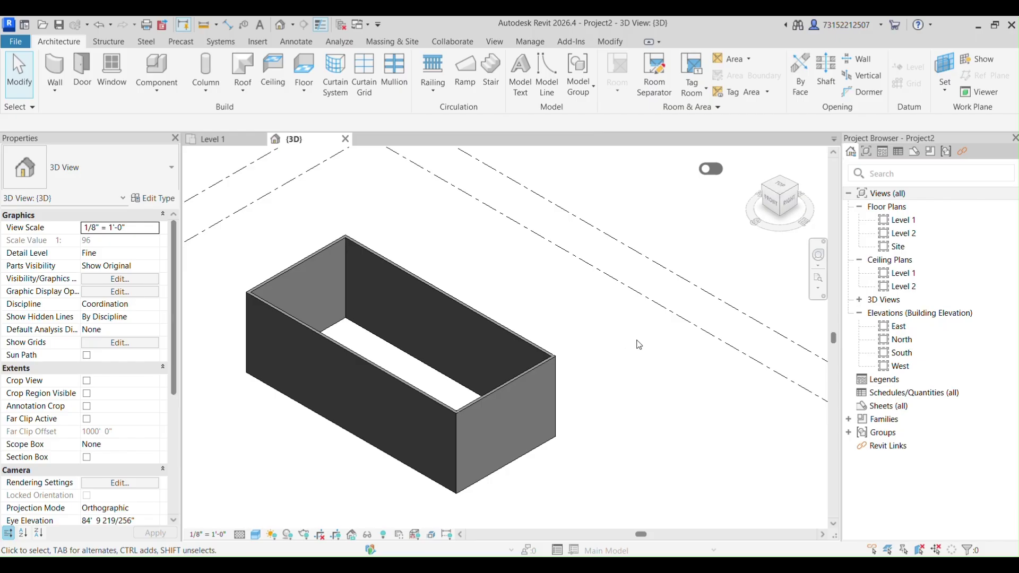
Step: Examine the area beside the enclosure by panning, and orbit the model to see the walls from the back
{"action": "middle_click_drag", "start_coordinate": [640, 345], "coordinate": [378, 317]}
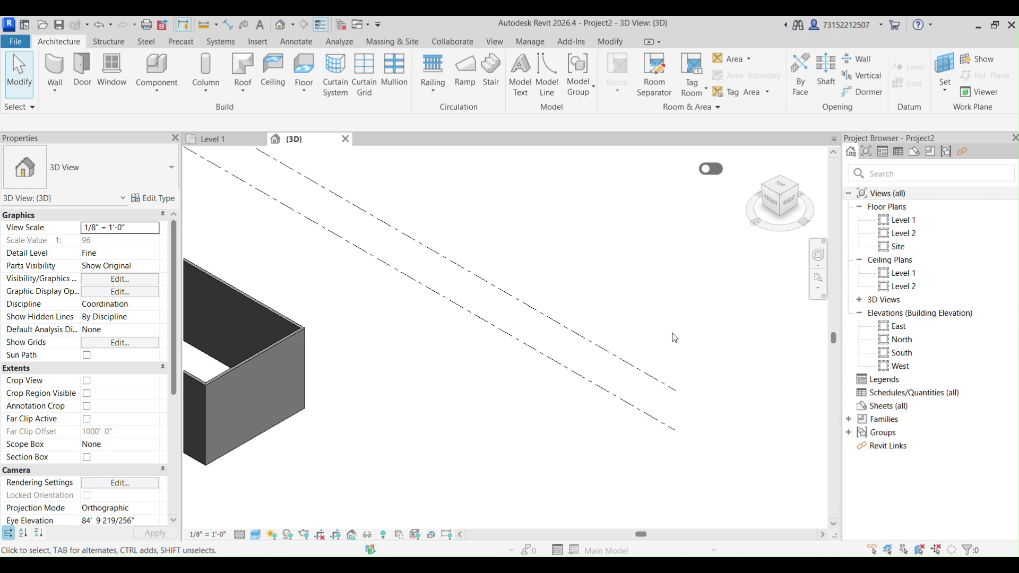
{"action": "middle_click_drag", "start_coordinate": [278, 356], "coordinate": [583, 357]}
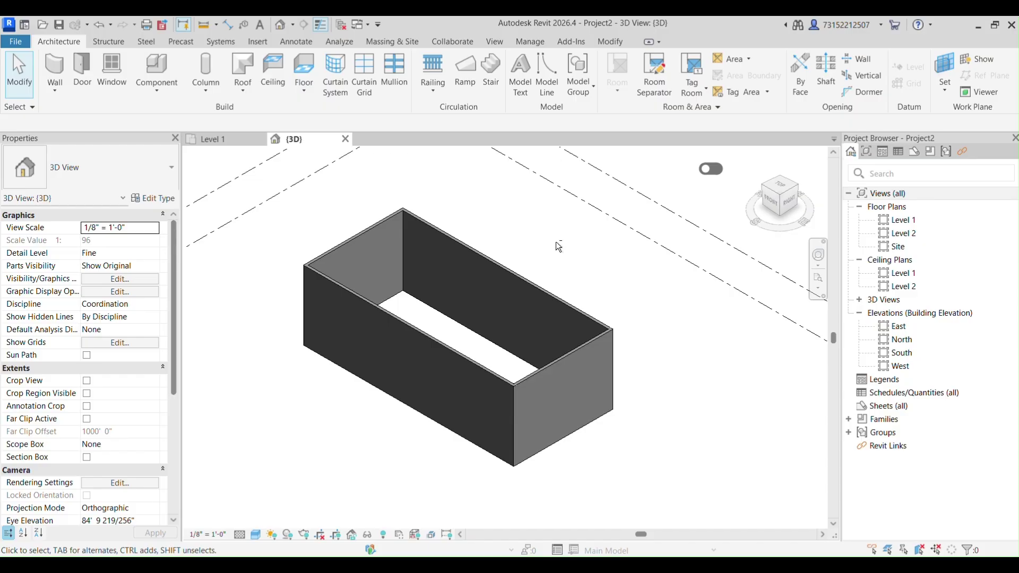
{"action": "middle_click_drag", "start_coordinate": [556, 242], "coordinate": [372, 253], "text": "shift"}
{"action": "middle_click_drag", "start_coordinate": [584, 341], "coordinate": [379, 409], "text": "shift"}
{"action": "scroll", "coordinate": [775, 375], "scroll_direction": "up", "scroll_amount": 1}
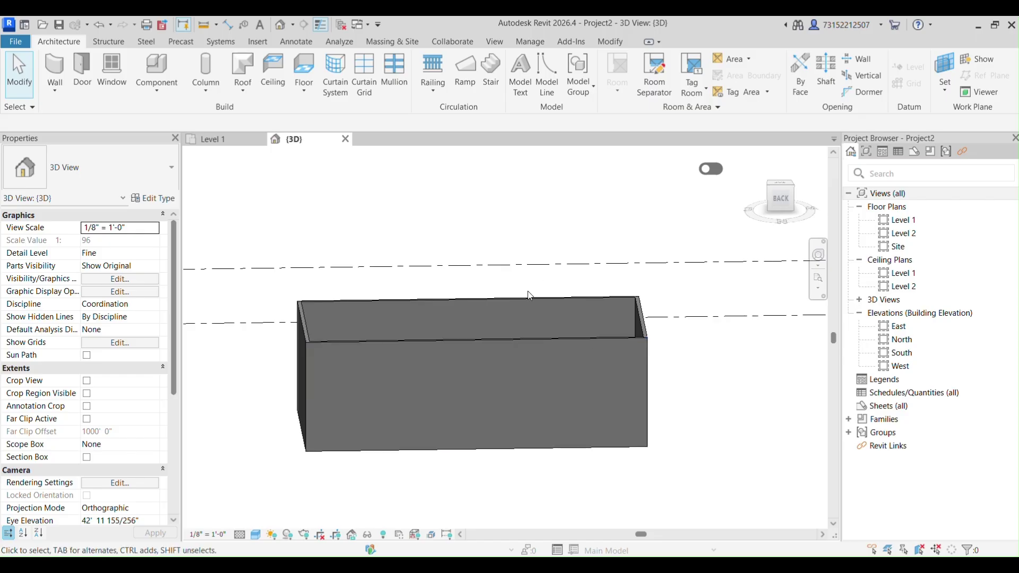
Step: Examine the enclosure with the full navigation wheel and orbit around to its left side from above
{"action": "left_click", "coordinate": [819, 256]}
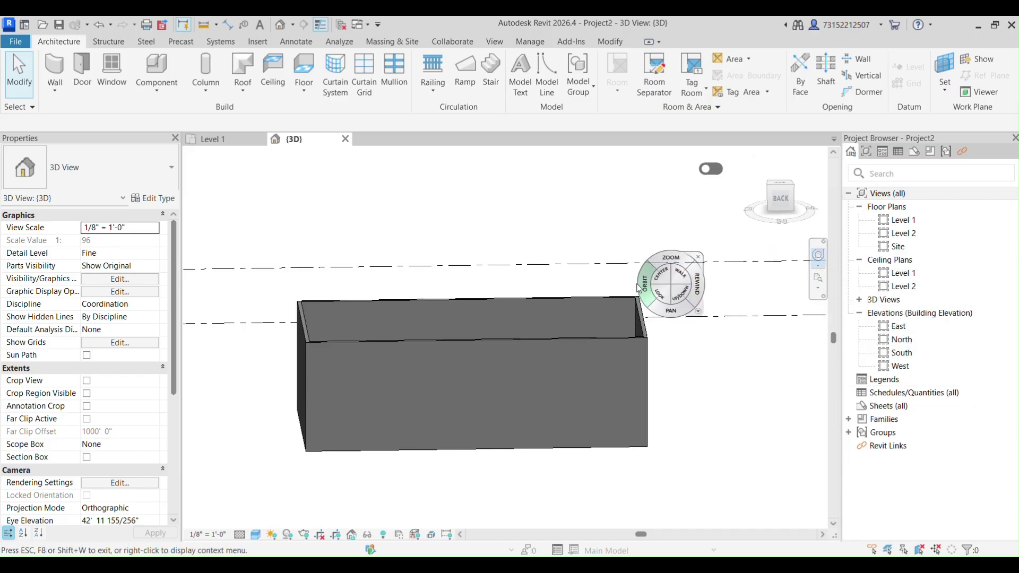
{"action": "left_click_drag", "start_coordinate": [663, 264], "coordinate": [652, 263]}
{"action": "left_click_drag", "start_coordinate": [577, 360], "coordinate": [544, 325]}
{"action": "left_click_drag", "start_coordinate": [576, 383], "coordinate": [470, 444]}
{"action": "key", "text": "Escape"}
{"action": "scroll", "coordinate": [533, 365], "scroll_direction": "down", "scroll_amount": 2}
{"action": "middle_click_drag", "start_coordinate": [572, 367], "coordinate": [428, 413], "text": "shift"}
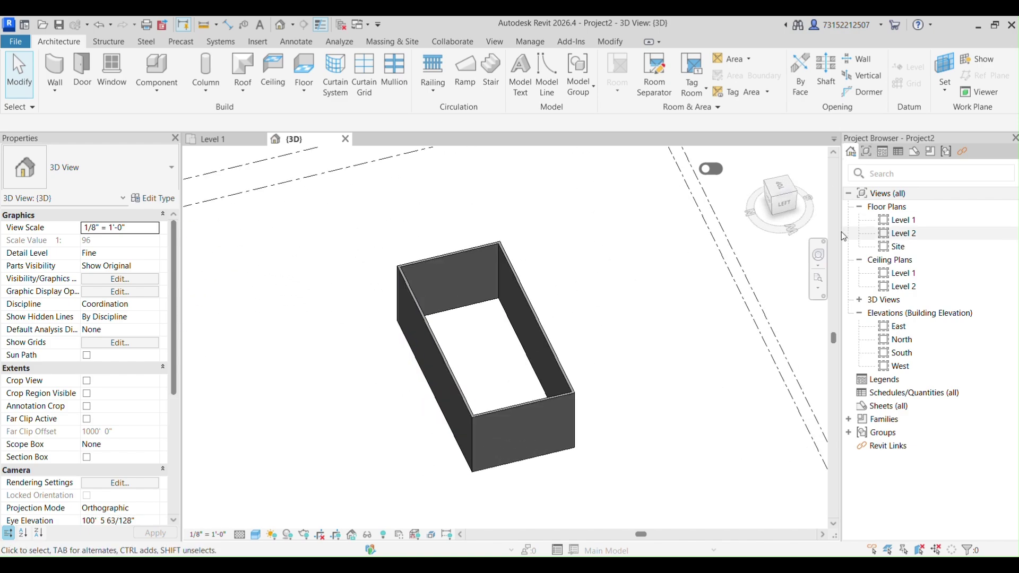
Step: Examine the wall enclosure and level lines by zooming, orbiting and panning the 3D view with the full navigation wheel
{"action": "left_click", "coordinate": [818, 258]}
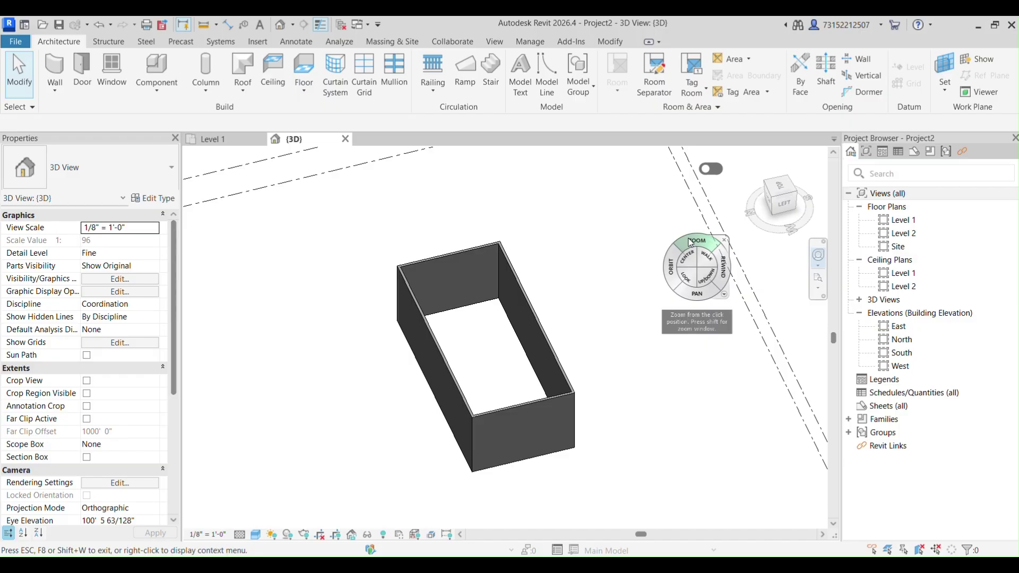
{"action": "left_click_drag", "start_coordinate": [691, 243], "coordinate": [608, 253]}
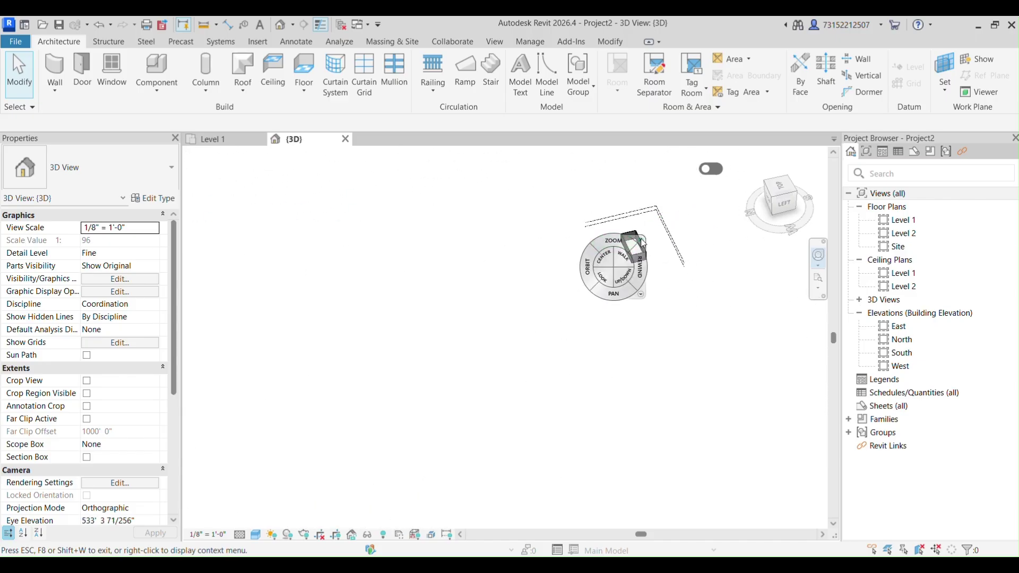
{"action": "scroll", "coordinate": [635, 245], "scroll_direction": "up", "scroll_amount": 2}
{"action": "scroll", "coordinate": [638, 249], "scroll_direction": "up", "scroll_amount": 3}
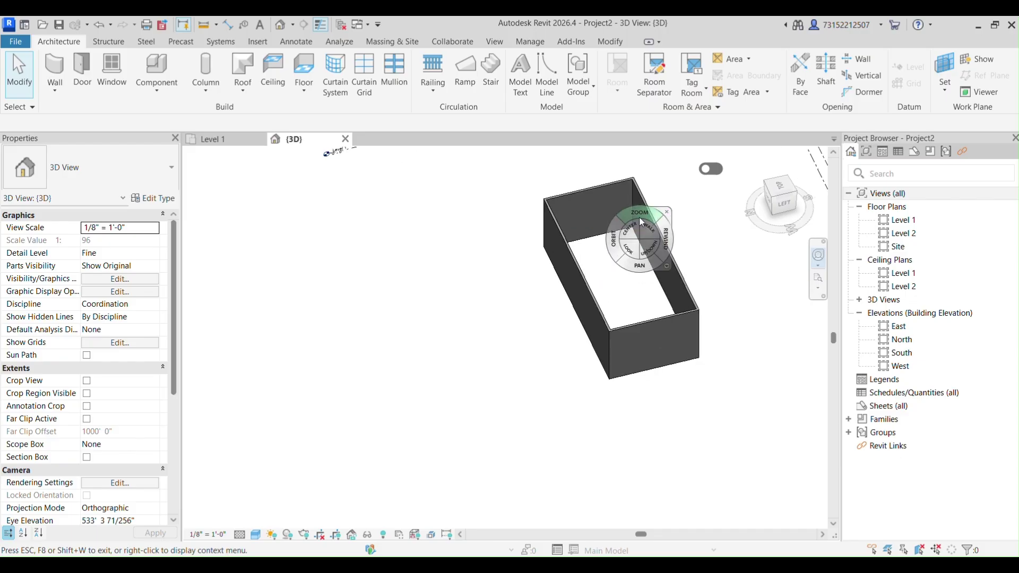
{"action": "left_click_drag", "start_coordinate": [640, 219], "coordinate": [588, 318]}
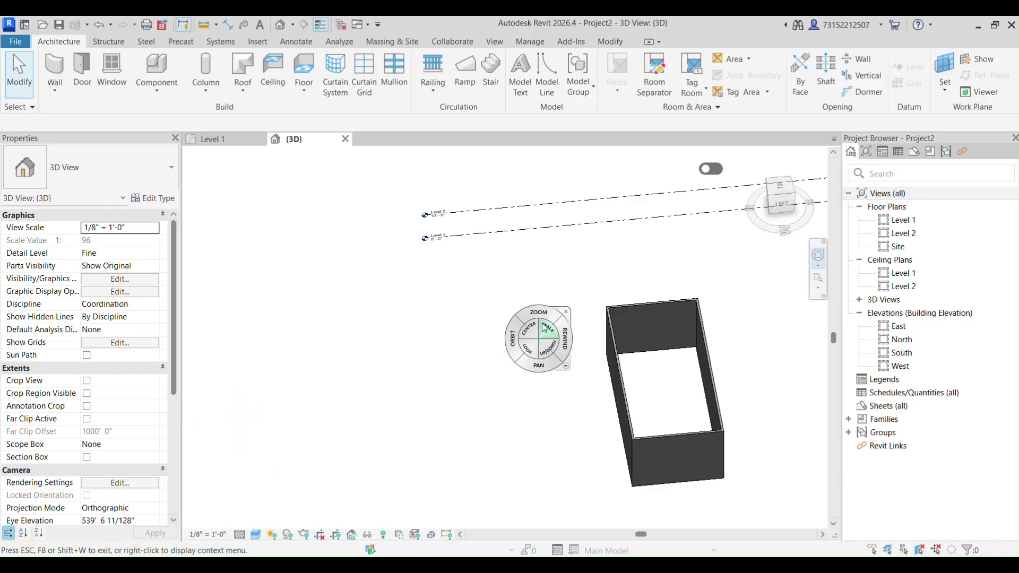
{"action": "left_click_drag", "start_coordinate": [559, 371], "coordinate": [460, 329]}
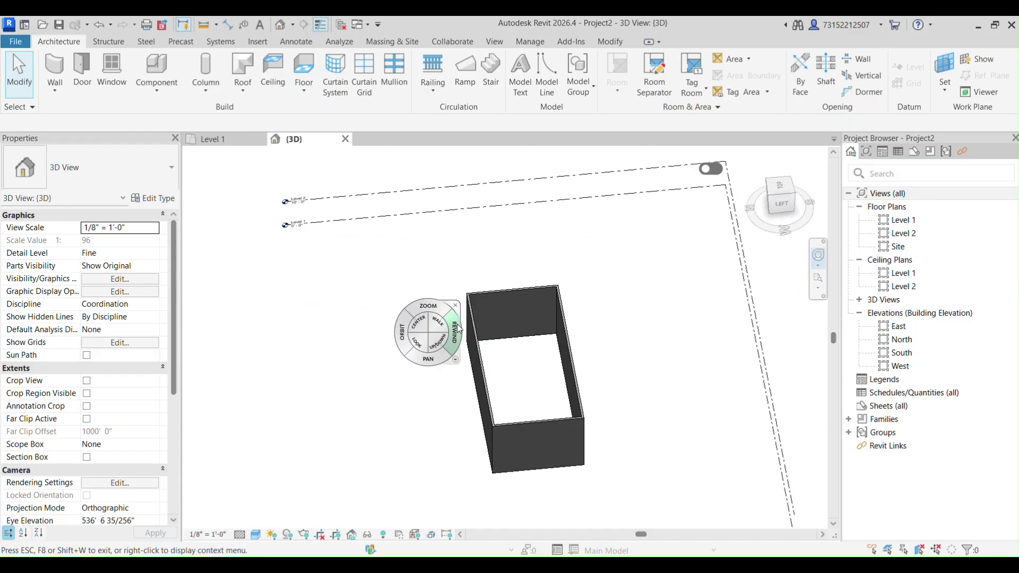
{"action": "left_click_drag", "start_coordinate": [430, 367], "coordinate": [459, 371]}
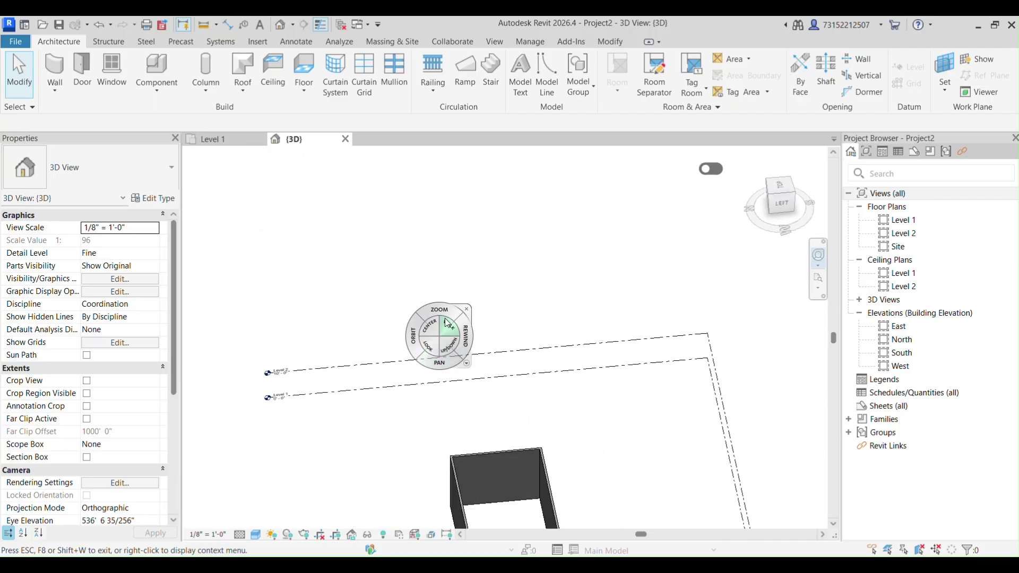
Step: Examine the enclosure's inner end wall up close with the wheel's zoom and up/down tools, and close the wheel
{"action": "left_click_drag", "start_coordinate": [439, 333], "coordinate": [458, 373]}
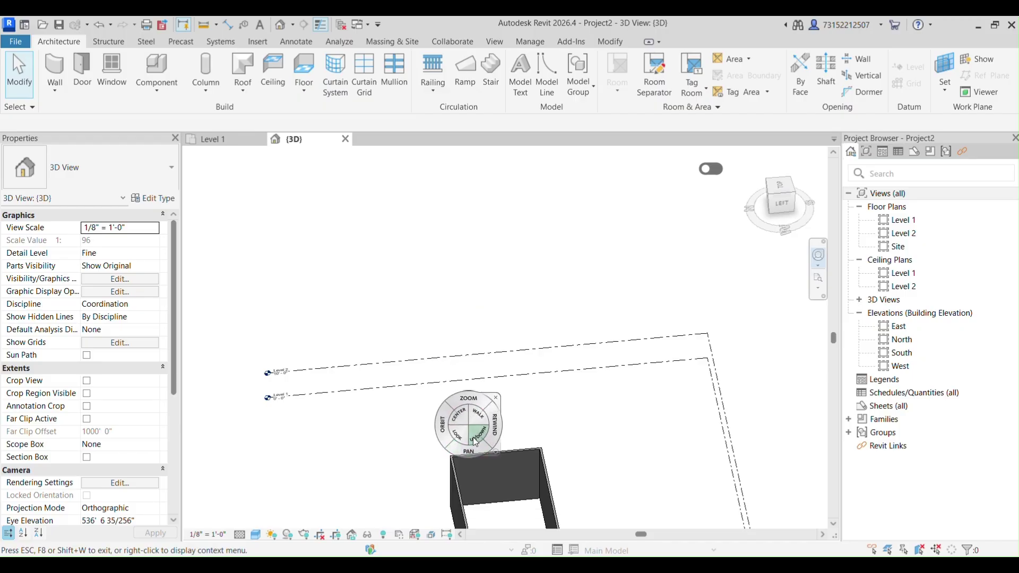
{"action": "left_click_drag", "start_coordinate": [460, 419], "coordinate": [502, 450]}
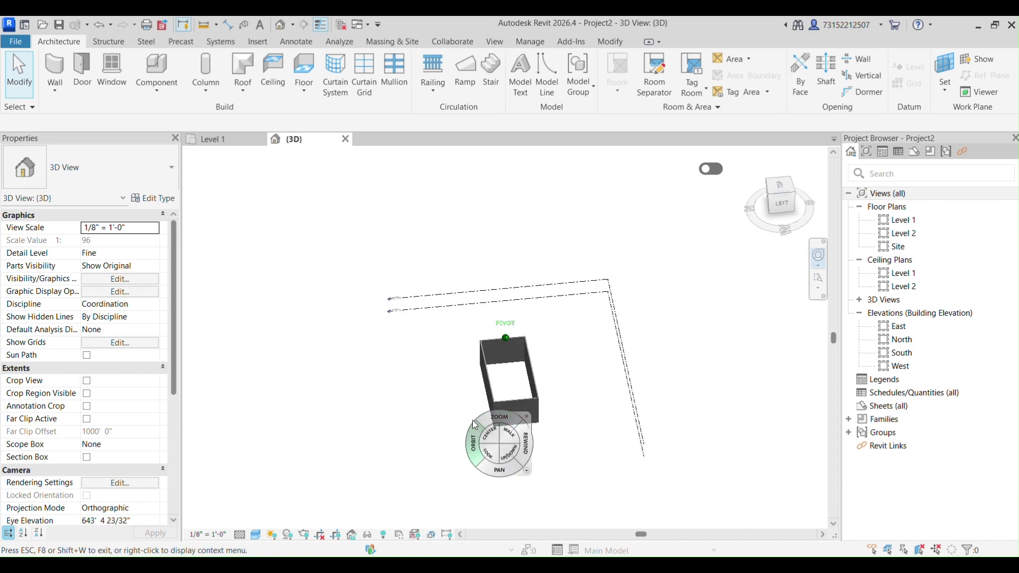
{"action": "scroll", "coordinate": [537, 287], "scroll_direction": "up", "scroll_amount": 5}
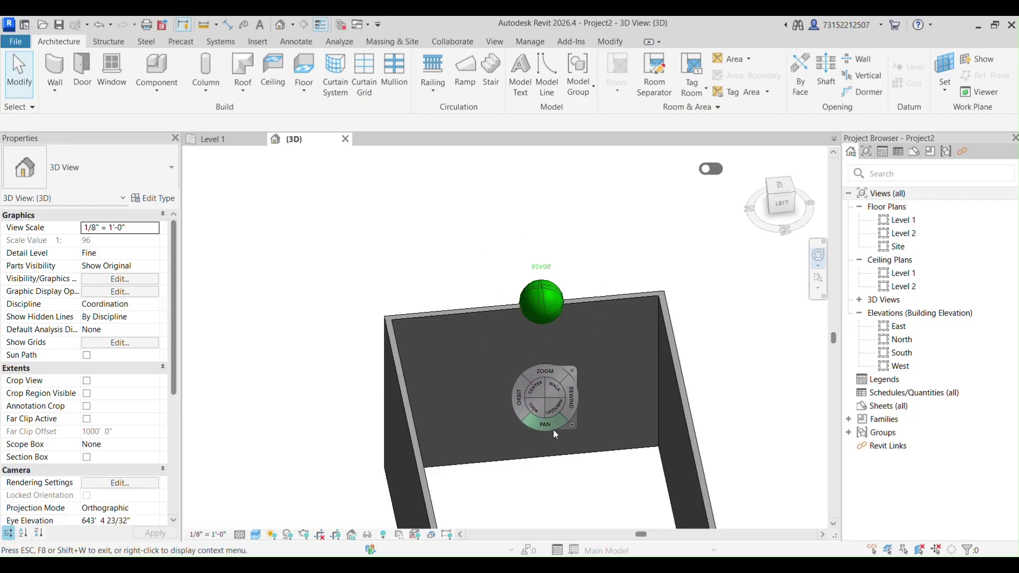
{"action": "left_click", "coordinate": [560, 393]}
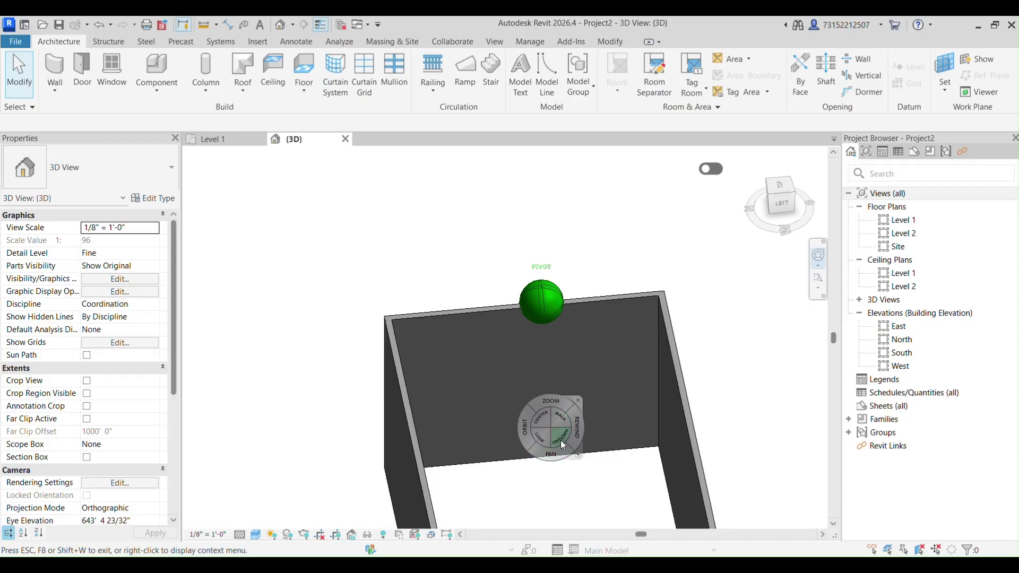
{"action": "left_click_drag", "start_coordinate": [566, 461], "coordinate": [589, 438]}
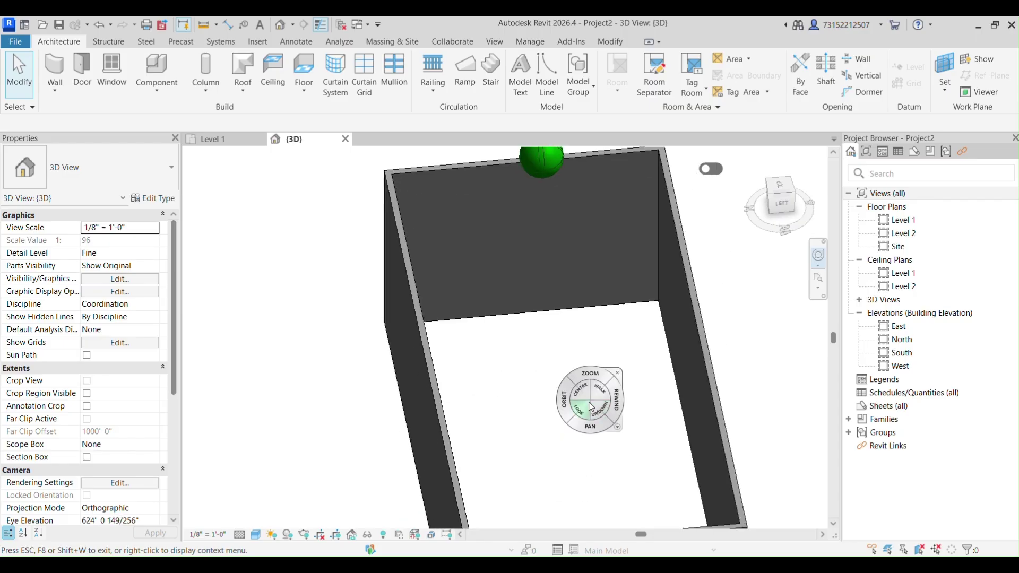
{"action": "scroll", "coordinate": [510, 305], "scroll_direction": "down", "scroll_amount": 2}
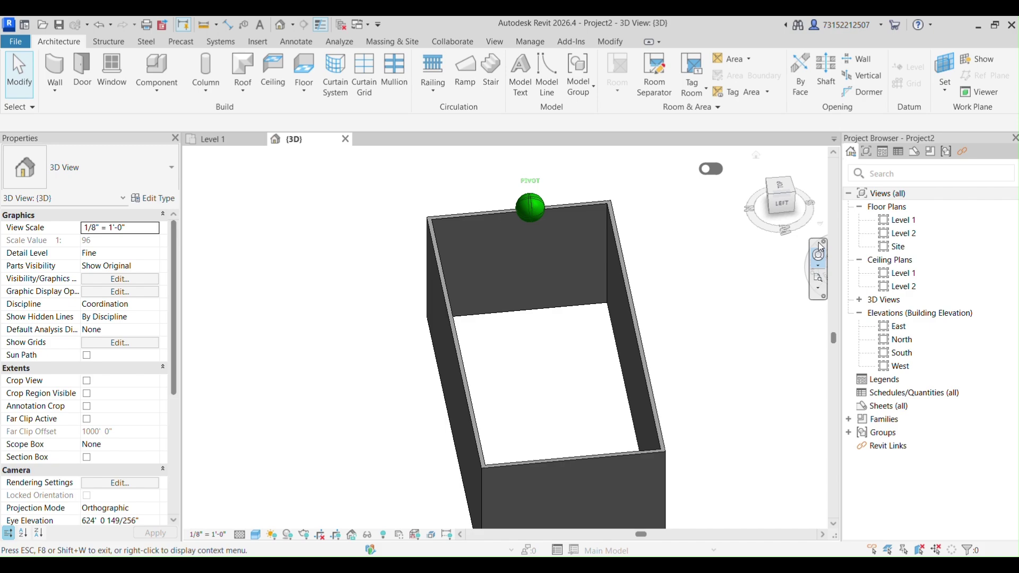
{"action": "key", "text": "Escape"}
Step: Orbit the model to its right-back corner and examine the enclosure by panning and zooming in and out
{"action": "scroll", "coordinate": [481, 391], "scroll_direction": "down", "scroll_amount": 2}
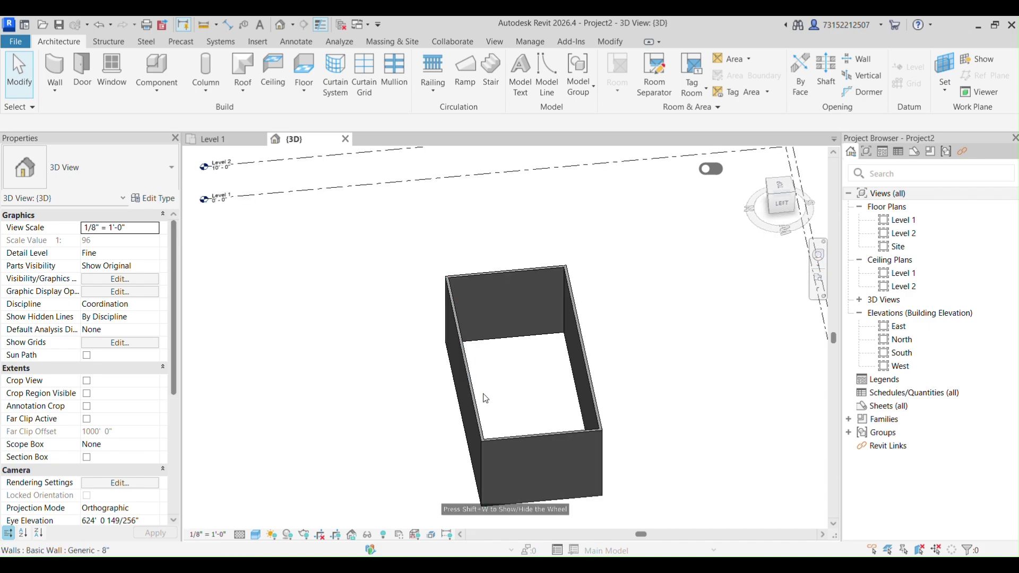
{"action": "middle_click_drag", "start_coordinate": [549, 419], "coordinate": [442, 385], "text": "shift"}
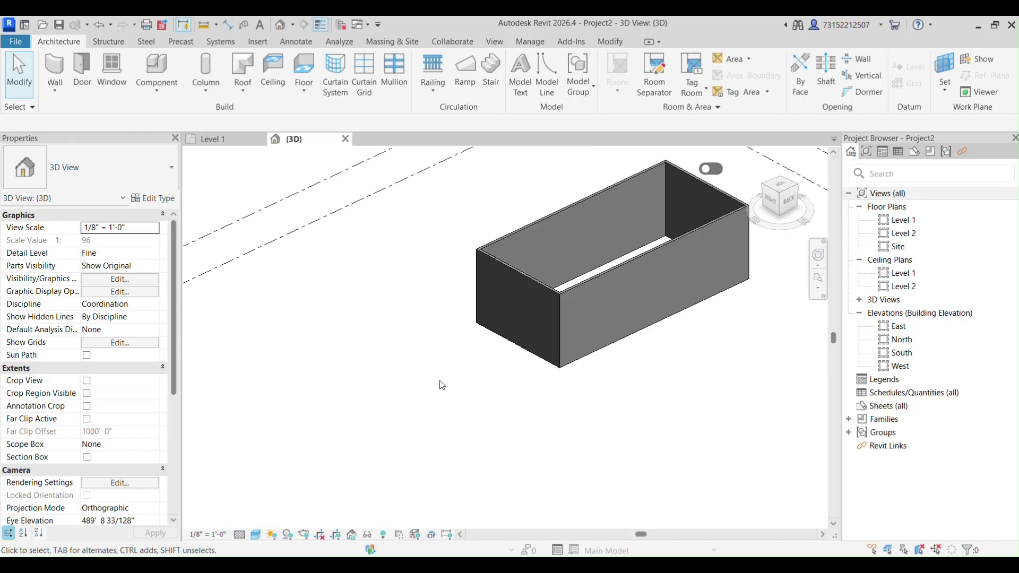
{"action": "middle_click_drag", "start_coordinate": [433, 327], "coordinate": [481, 394]}
{"action": "scroll", "coordinate": [610, 351], "scroll_direction": "up", "scroll_amount": 5}
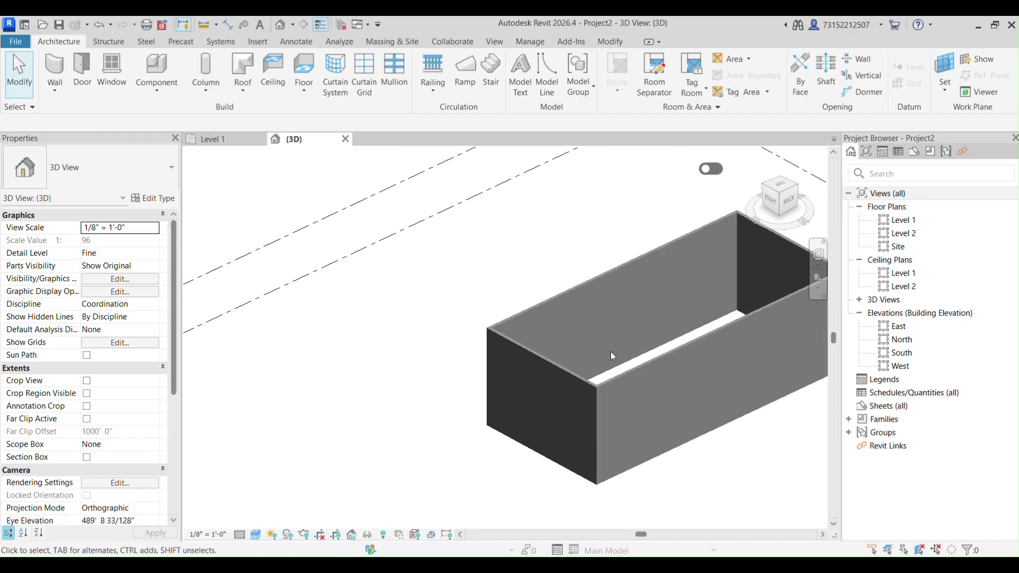
{"action": "scroll", "coordinate": [572, 364], "scroll_direction": "down", "scroll_amount": 3}
{"action": "scroll", "coordinate": [556, 370], "scroll_direction": "up", "scroll_amount": 2}
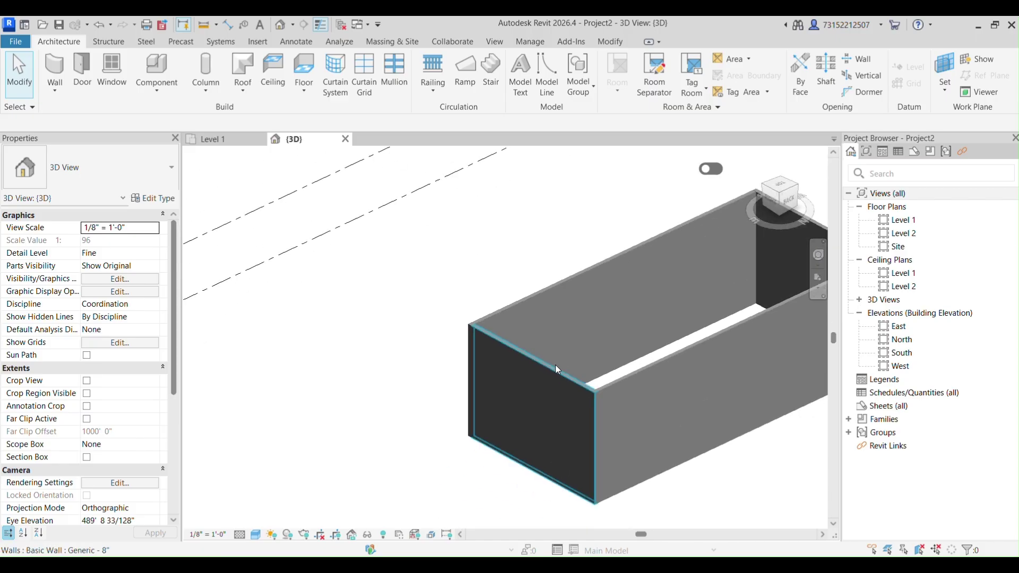
{"action": "scroll", "coordinate": [556, 369], "scroll_direction": "down", "scroll_amount": 1}
{"action": "scroll", "coordinate": [555, 365], "scroll_direction": "down", "scroll_amount": 2}
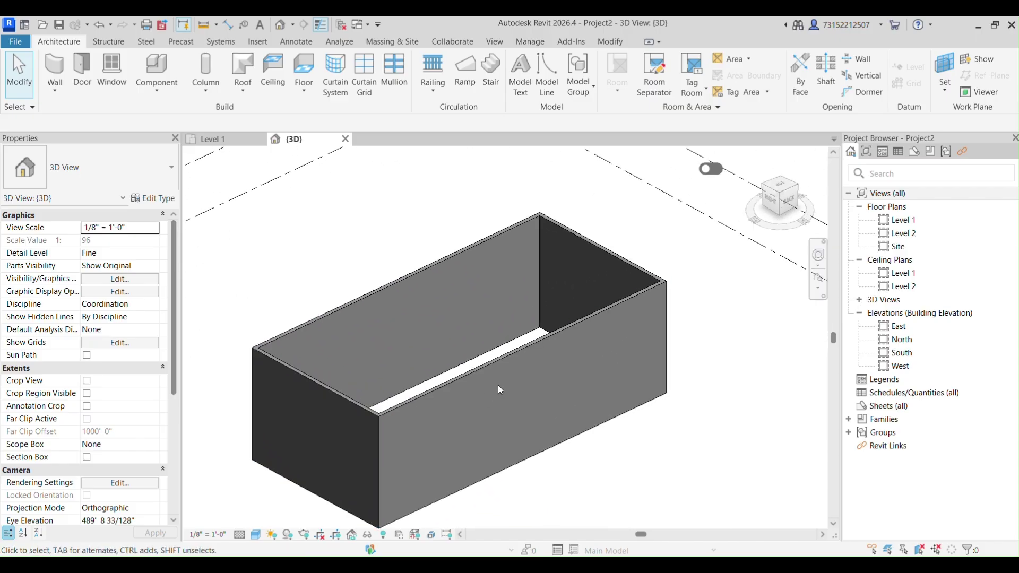
{"action": "scroll", "coordinate": [498, 384], "scroll_direction": "up", "scroll_amount": 5}
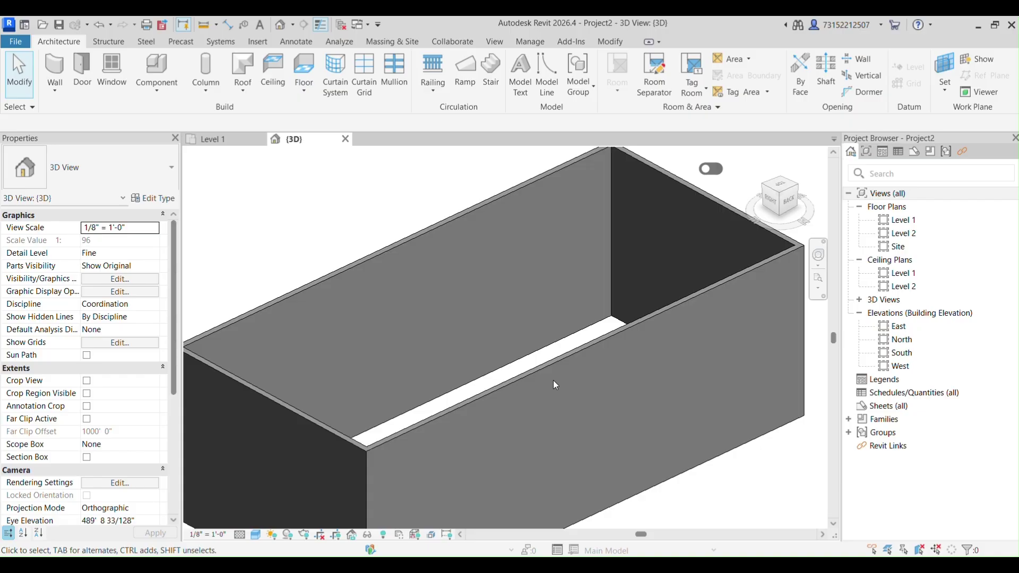
Step: Use Zoom in Region to enlarge the middle of the enclosure's long front wall
{"action": "left_click", "coordinate": [820, 291]}
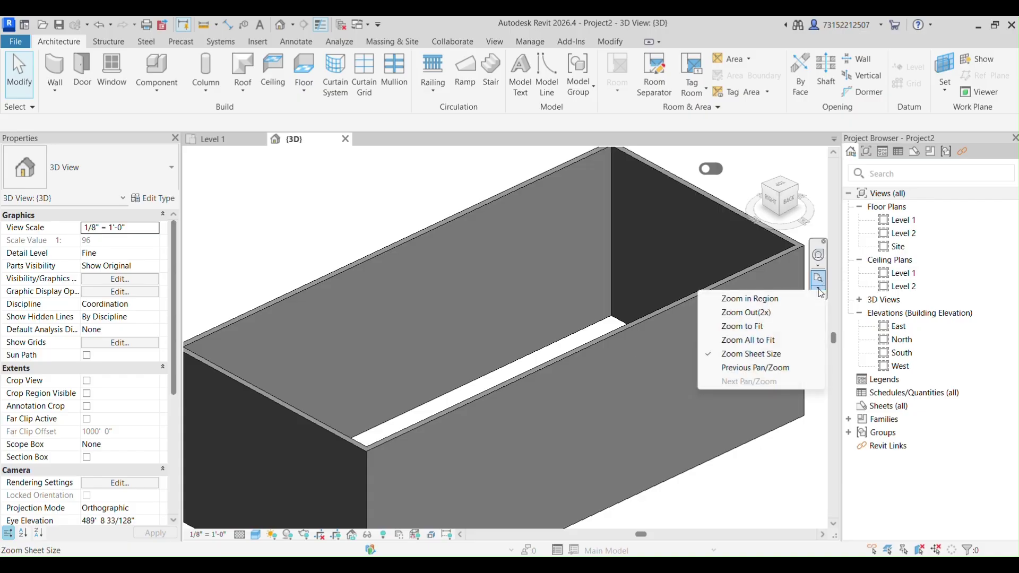
{"action": "left_click", "coordinate": [786, 299]}
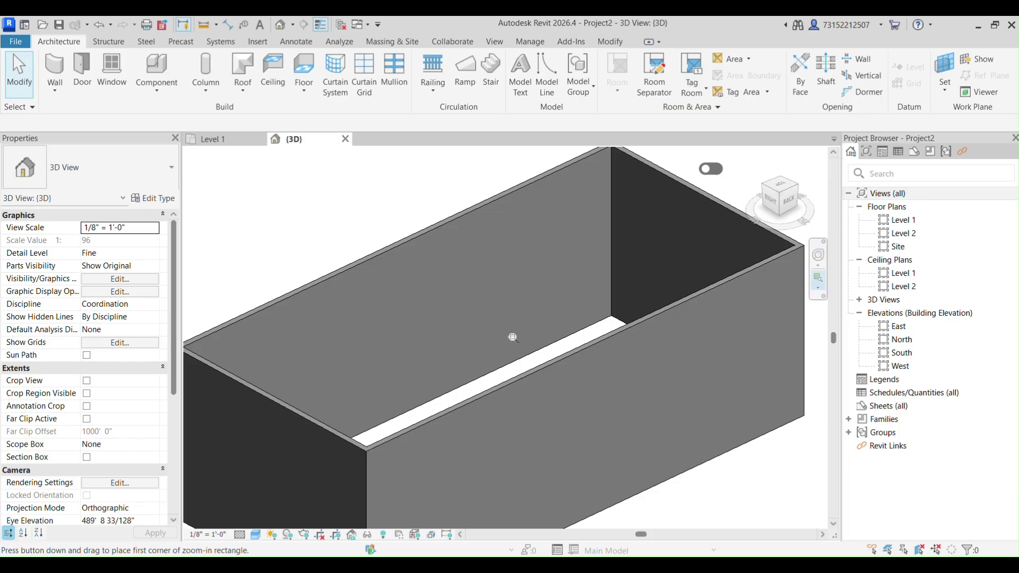
{"action": "left_click_drag", "start_coordinate": [508, 334], "coordinate": [613, 428]}
{"action": "scroll", "coordinate": [564, 304], "scroll_direction": "down", "scroll_amount": 4}
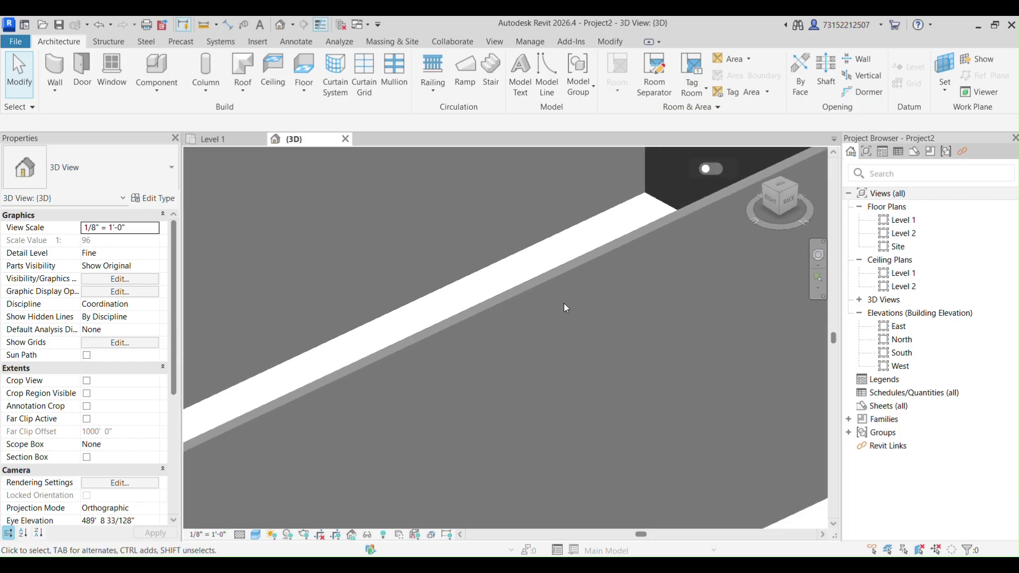
{"action": "scroll", "coordinate": [560, 303], "scroll_direction": "up", "scroll_amount": 4}
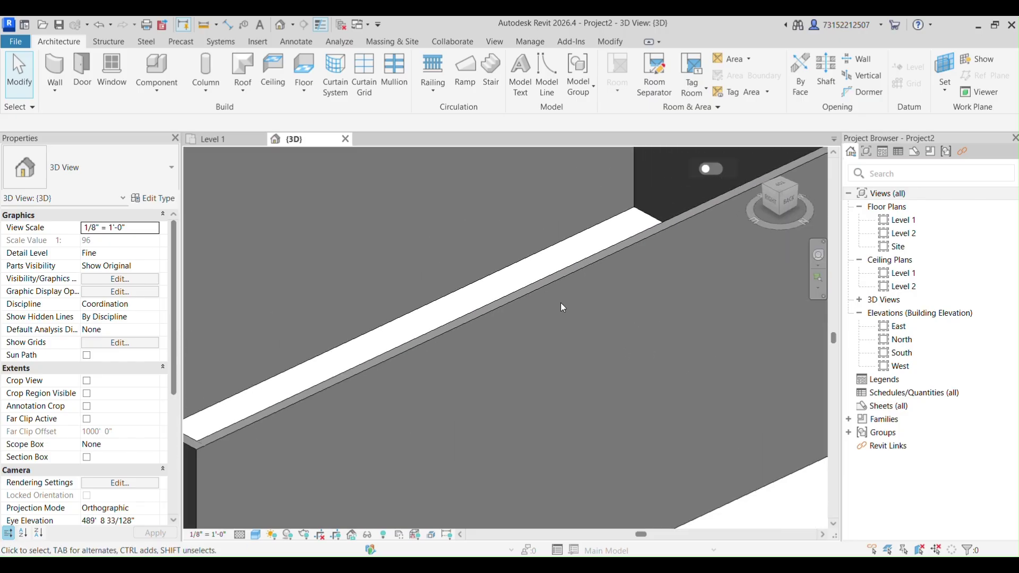
Step: Apply Zoom Out(2x) to the 3D view and bring the whole enclosure back into sight
{"action": "left_click", "coordinate": [820, 290]}
{"action": "left_click", "coordinate": [727, 315]}
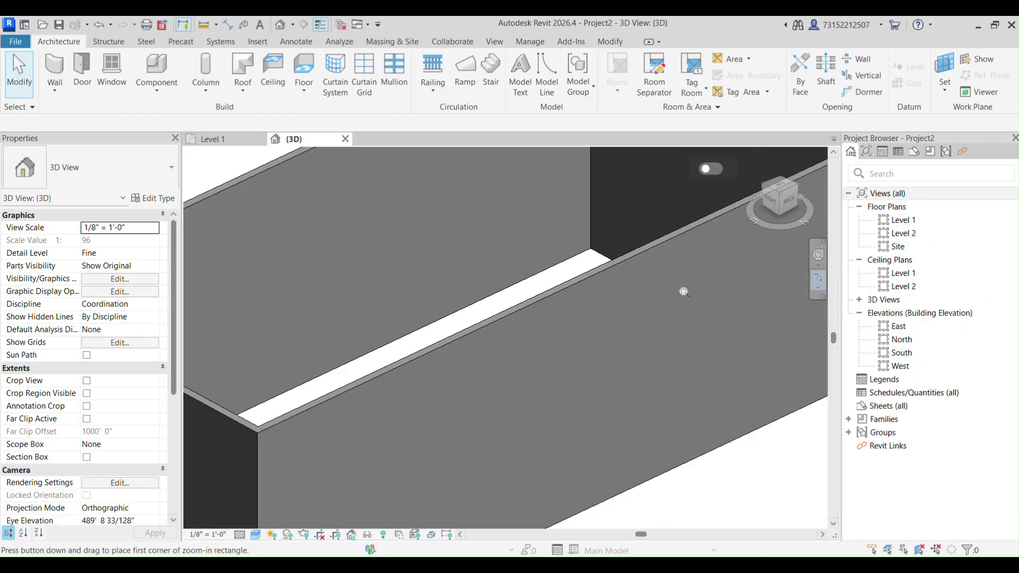
{"action": "left_click", "coordinate": [819, 288]}
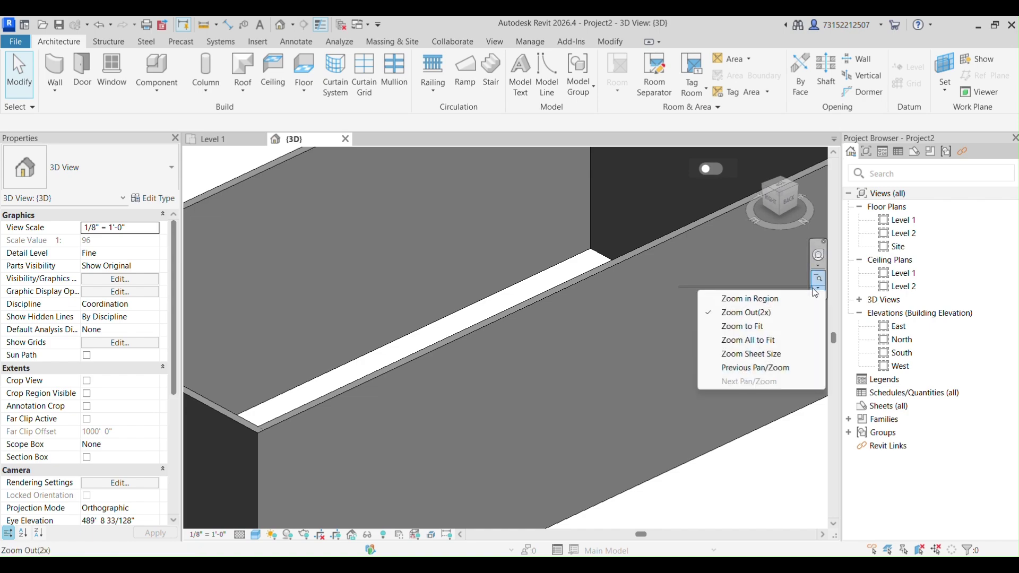
{"action": "left_click", "coordinate": [773, 314]}
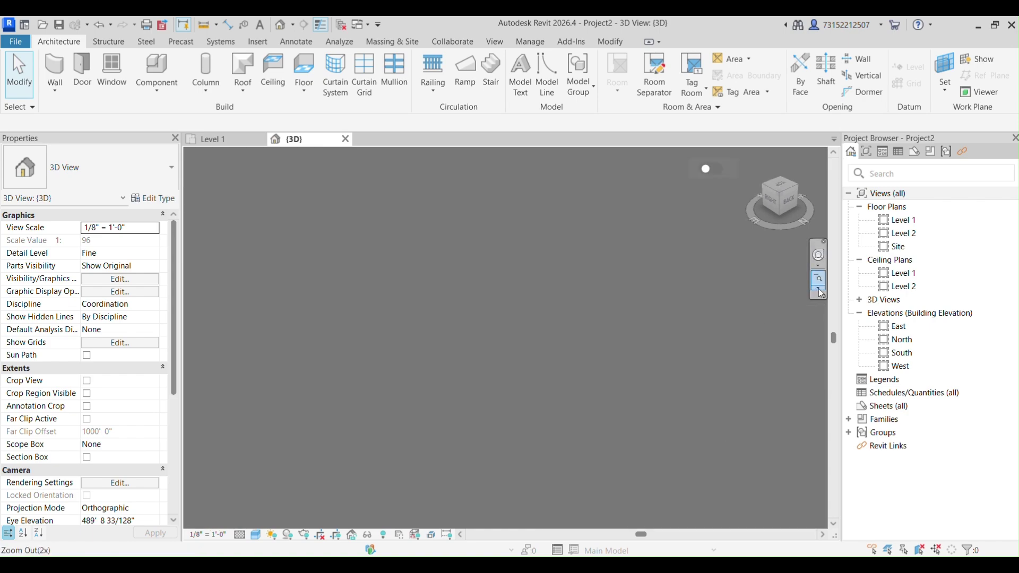
{"action": "scroll", "coordinate": [597, 294], "scroll_direction": "down", "scroll_amount": 7}
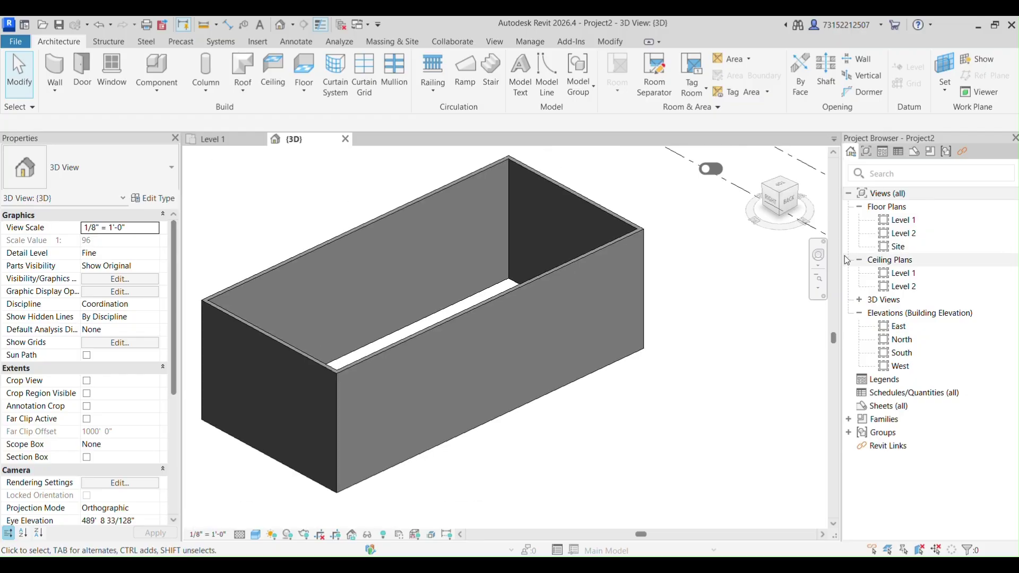
Step: Fit the whole model in the 3D view with Zoom to Fit, and also apply Zoom All to Fit
{"action": "left_click", "coordinate": [818, 288]}
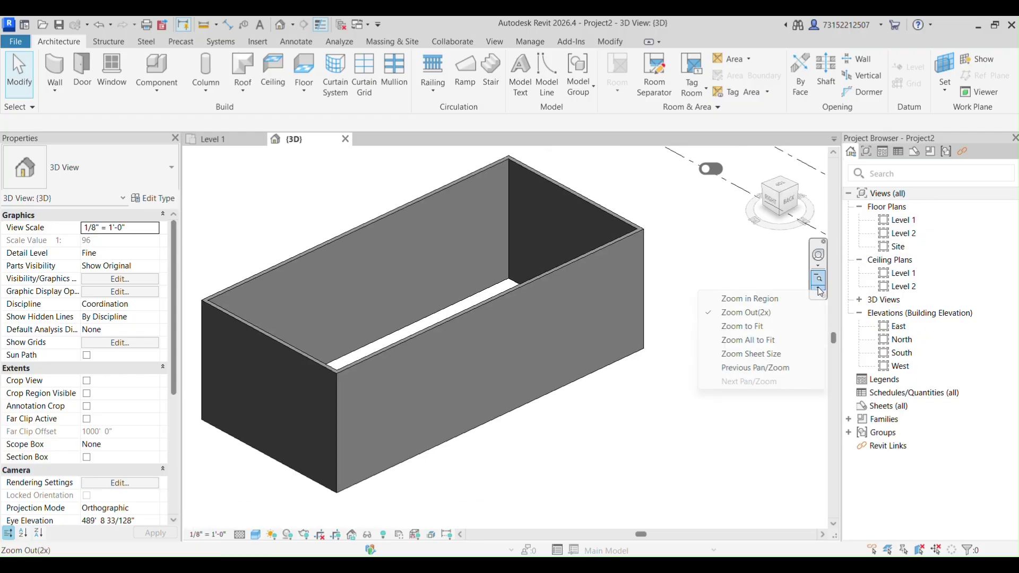
{"action": "left_click", "coordinate": [801, 326]}
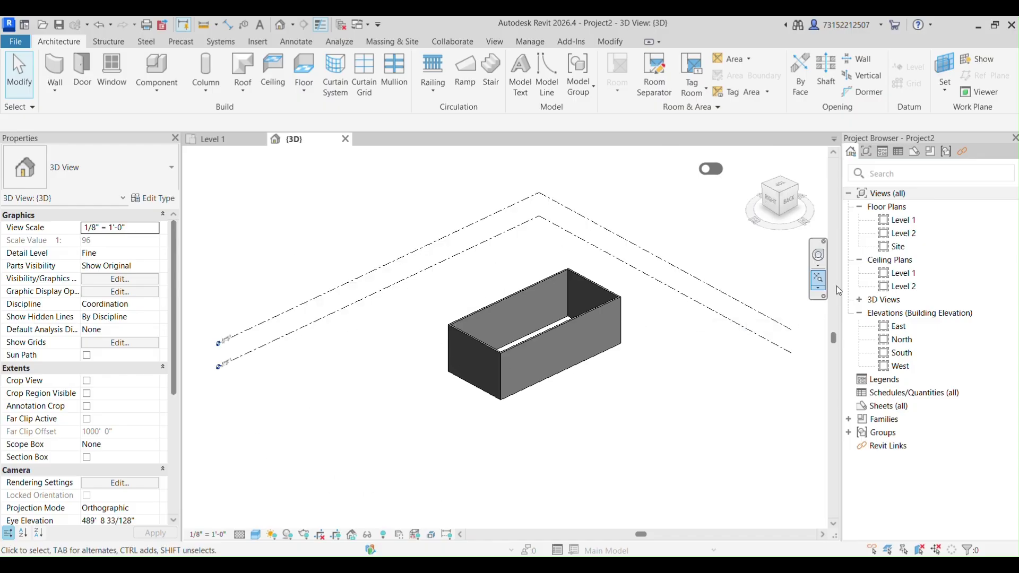
{"action": "left_click", "coordinate": [823, 292]}
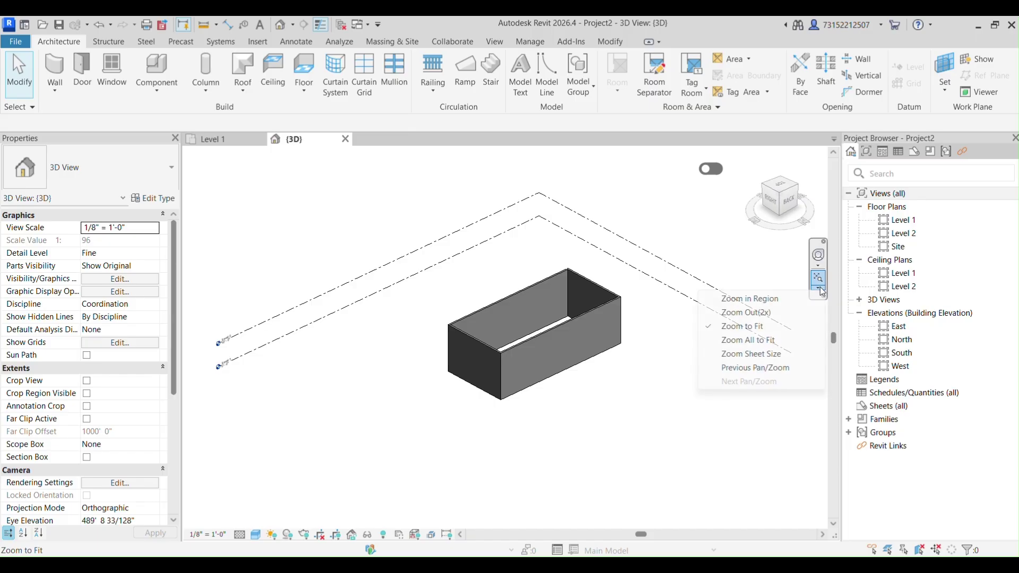
{"action": "left_click", "coordinate": [788, 341]}
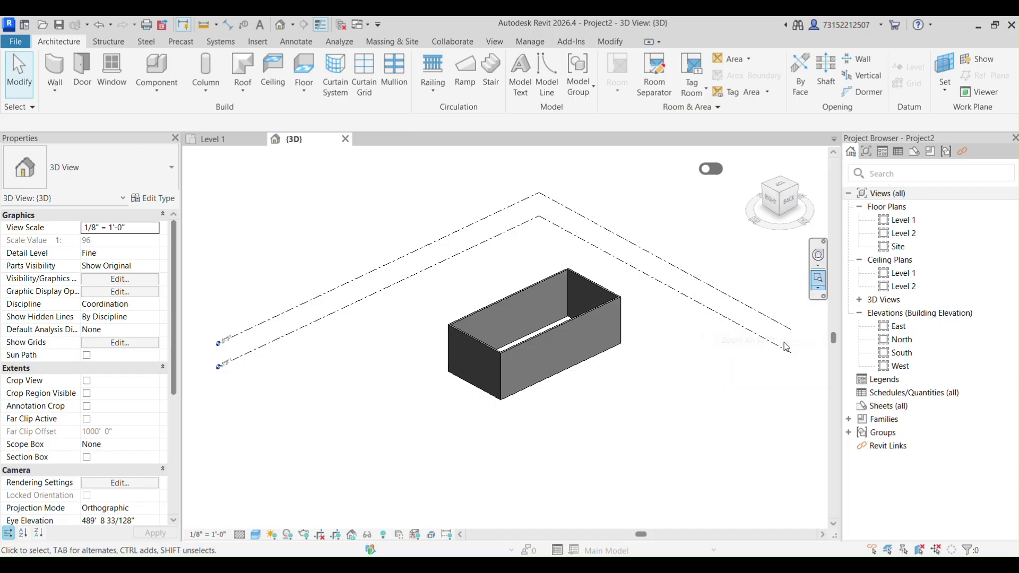
Step: Show the 3D view at Zoom Sheet Size and return to the previous pan/zoom for a slightly closer look at the enclosure
{"action": "left_click", "coordinate": [820, 292]}
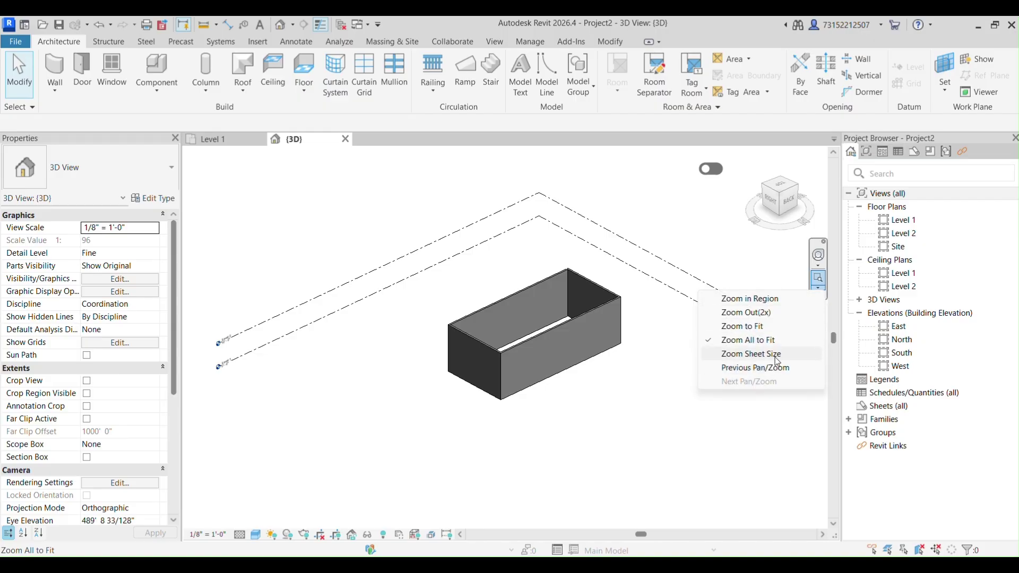
{"action": "left_click", "coordinate": [777, 355]}
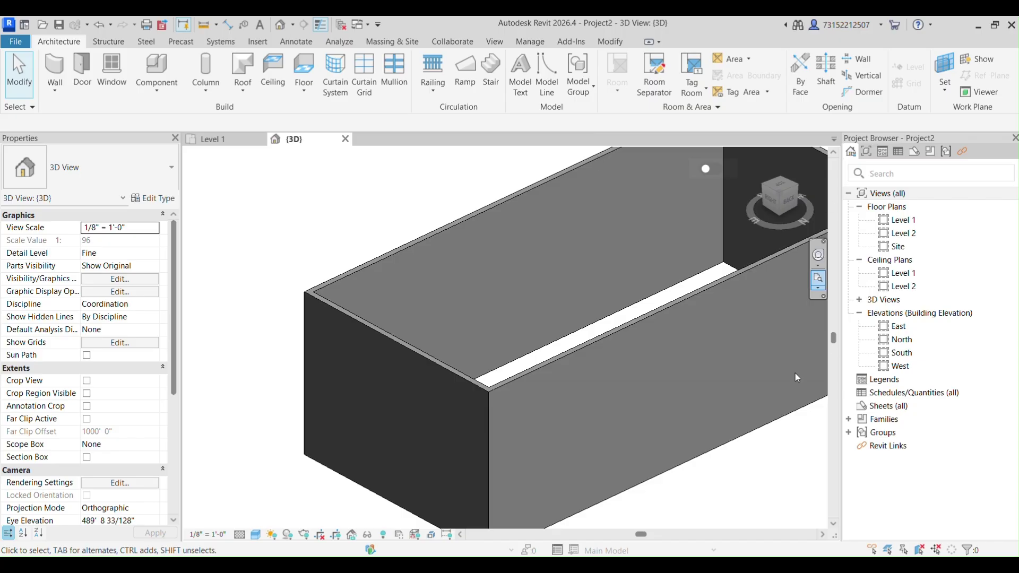
{"action": "left_click", "coordinate": [821, 293]}
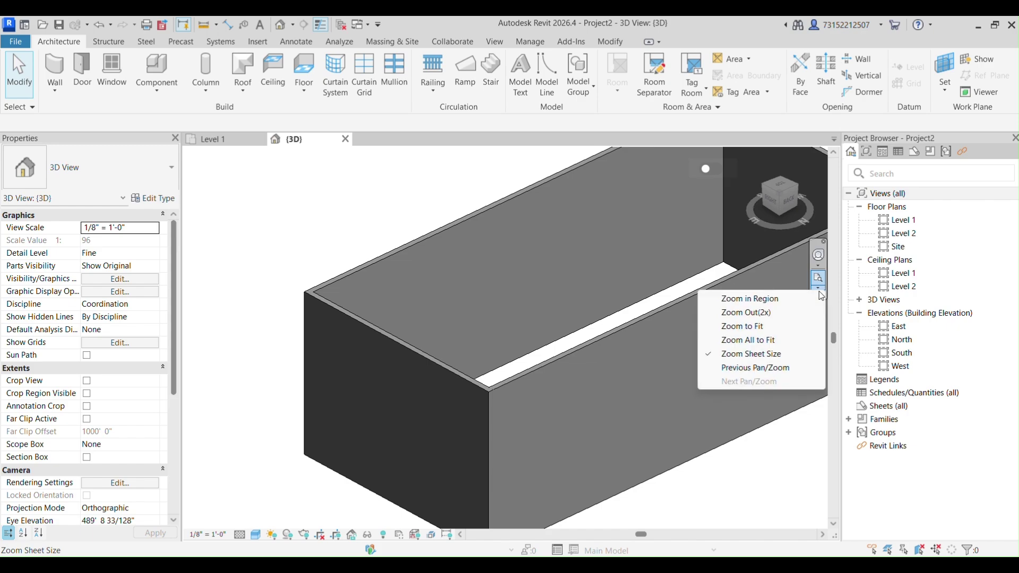
{"action": "left_click", "coordinate": [760, 372]}
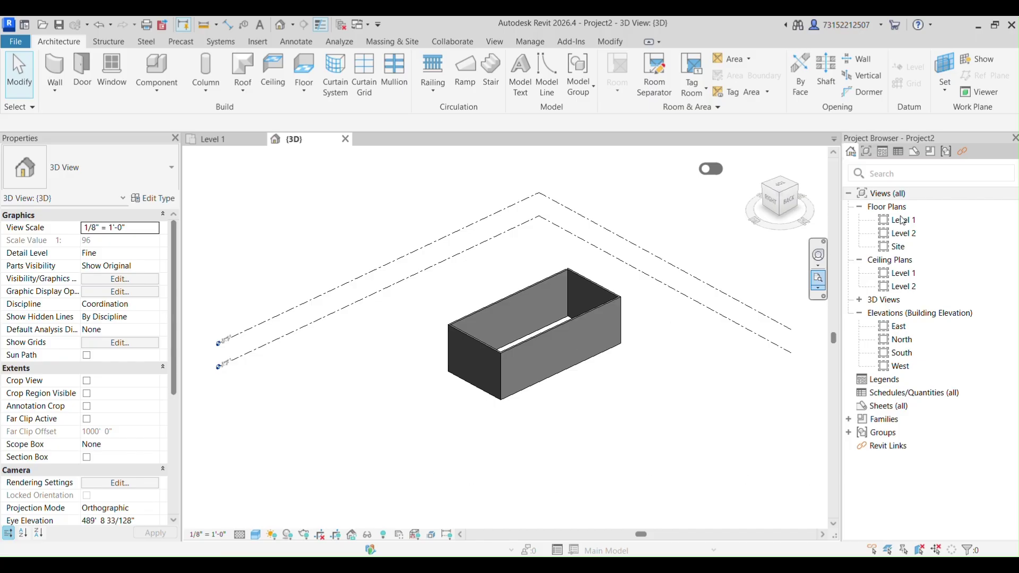
{"action": "scroll", "coordinate": [778, 180], "scroll_direction": "up", "scroll_amount": 2}
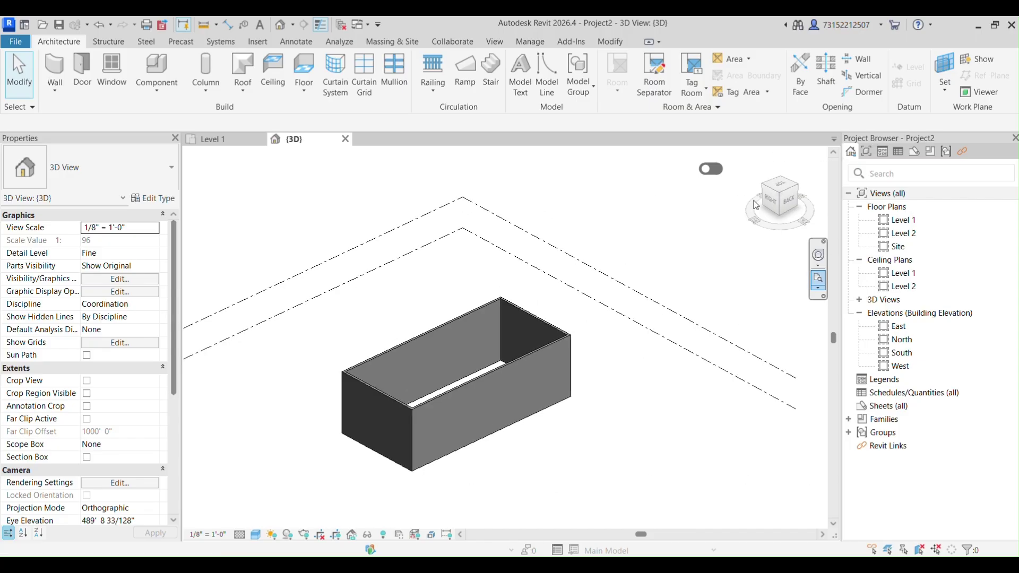
Step: Use the ViewCube to look at the enclosure from the top, back, front and left, and return to the top
{"action": "left_click", "coordinate": [782, 185]}
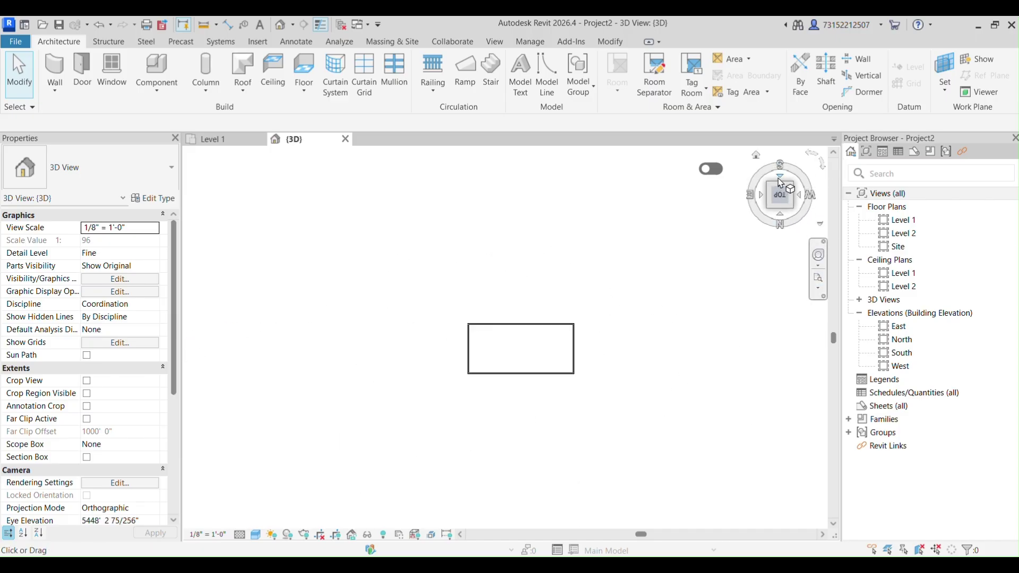
{"action": "left_click", "coordinate": [781, 217]}
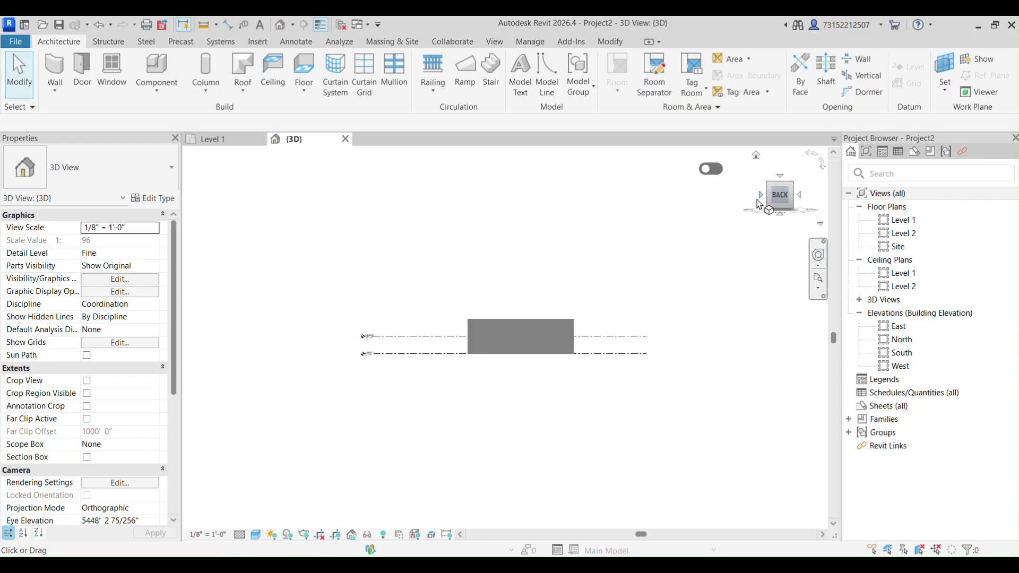
{"action": "left_click", "coordinate": [761, 198]}
{"action": "left_click", "coordinate": [762, 196]}
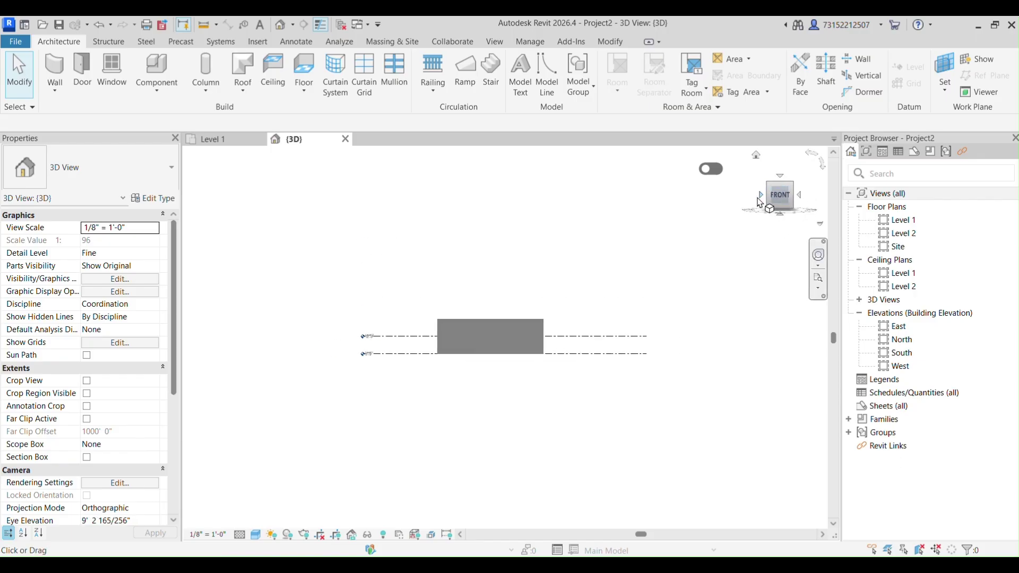
{"action": "left_click", "coordinate": [761, 198]}
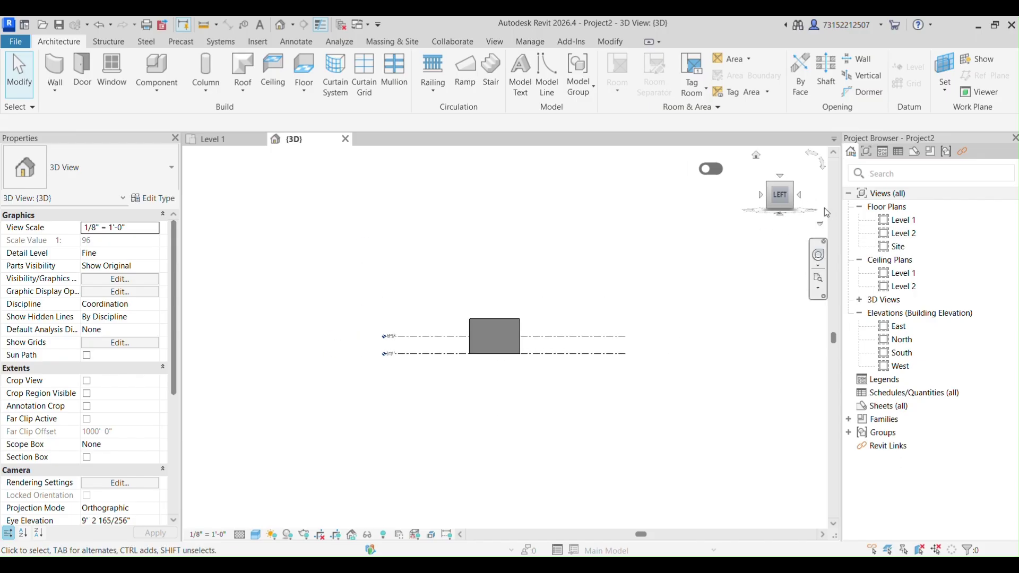
{"action": "left_click", "coordinate": [780, 176]}
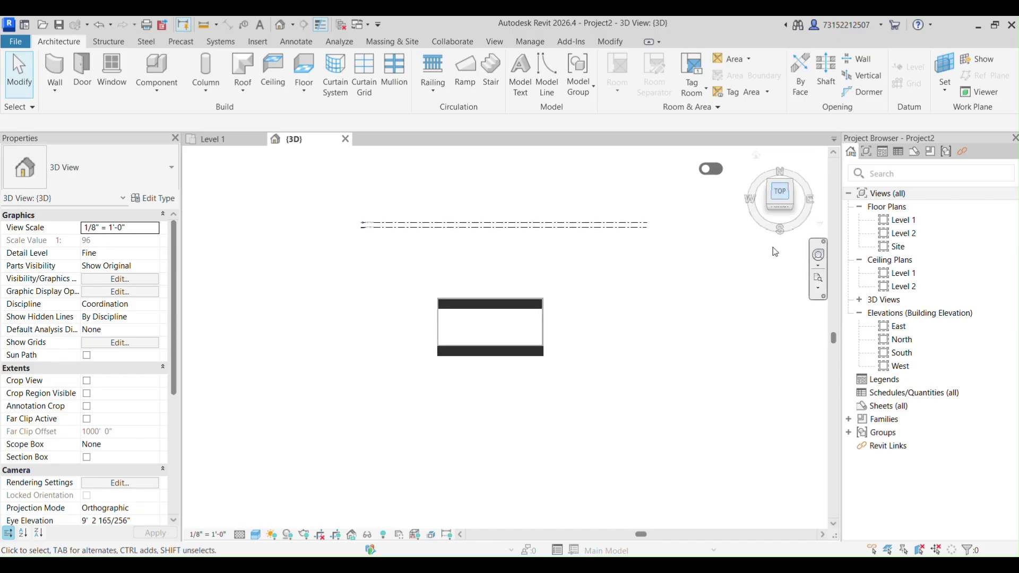
Step: Orbit the 3D view freely around the enclosure, turning it in plan and tilting it to see inside from above
{"action": "mouse_move", "coordinate": [811, 200]}
{"action": "left_mouse_down"}
{"action": "mouse_move", "coordinate": [733, 227]}
{"action": "mouse_move", "coordinate": [191, 228]}
{"action": "mouse_move", "coordinate": [781, 504]}
{"action": "mouse_move", "coordinate": [527, 453]}
{"action": "mouse_move", "coordinate": [593, 386]}
{"action": "mouse_move", "coordinate": [706, 387]}
{"action": "mouse_move", "coordinate": [959, 49]}
{"action": "left_mouse_up"}
{"action": "mouse_move", "coordinate": [811, 196]}
{"action": "left_mouse_down"}
{"action": "mouse_move", "coordinate": [785, 223]}
{"action": "mouse_move", "coordinate": [806, 250]}
{"action": "mouse_move", "coordinate": [733, 249]}
{"action": "left_mouse_up"}
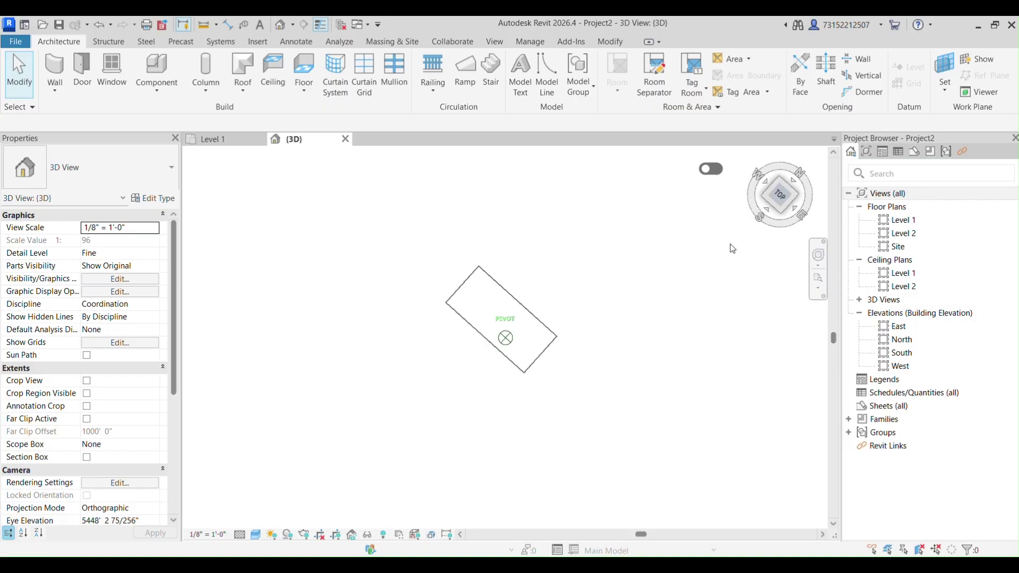
{"action": "left_click", "coordinate": [790, 187]}
{"action": "middle_click_drag", "start_coordinate": [705, 317], "coordinate": [779, 254], "text": "shift"}
{"action": "middle_click_drag", "start_coordinate": [630, 367], "coordinate": [655, 424], "text": "shift"}
{"action": "middle_click_drag", "start_coordinate": [620, 429], "coordinate": [591, 379], "text": "shift"}
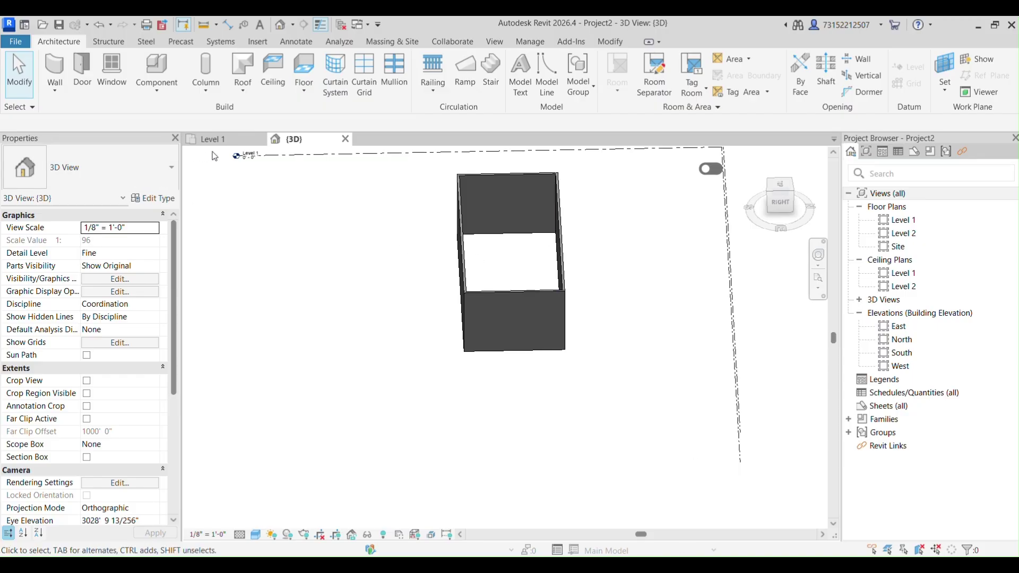
Step: Delete all four walls of the rectangular enclosure in the Level 1 floor plan
{"action": "left_click", "coordinate": [232, 146]}
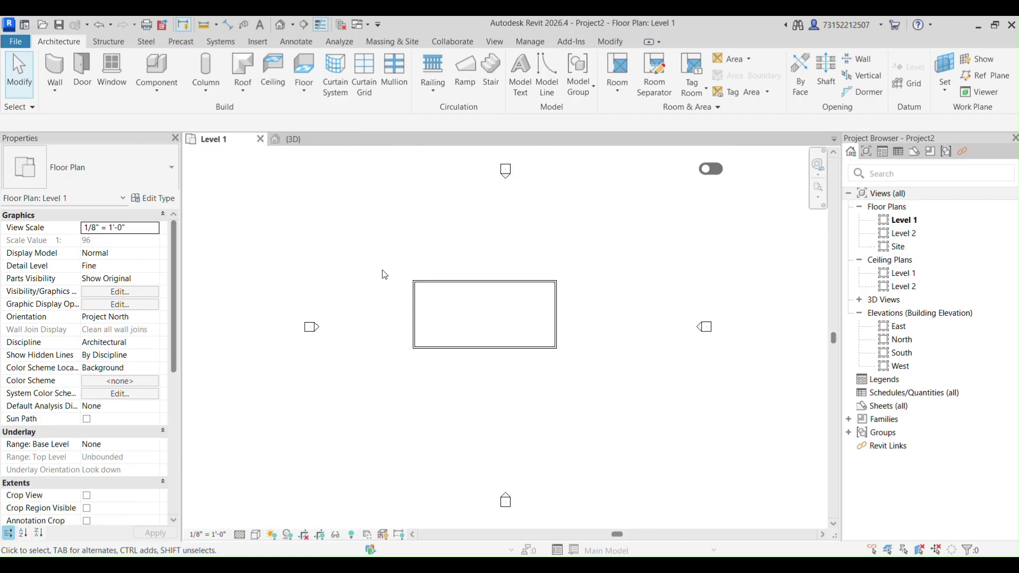
{"action": "left_click_drag", "start_coordinate": [383, 271], "coordinate": [616, 381]}
{"action": "key", "text": "Delete"}
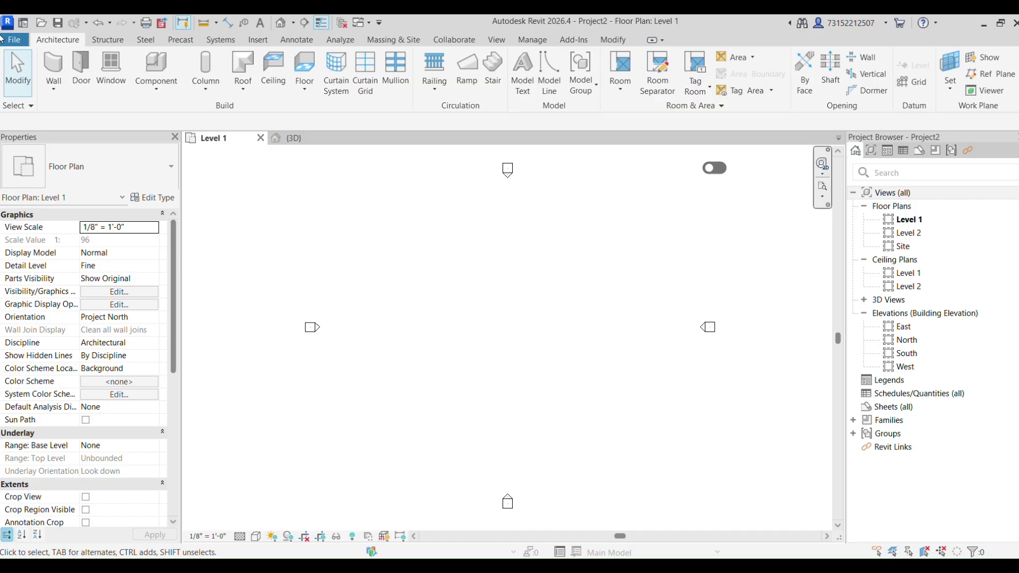
Step: Draw a straight vertical grid line in the Level 1 plan, just inside the west elevation marker, with its bubble at the upper end
{"action": "left_click", "coordinate": [914, 82]}
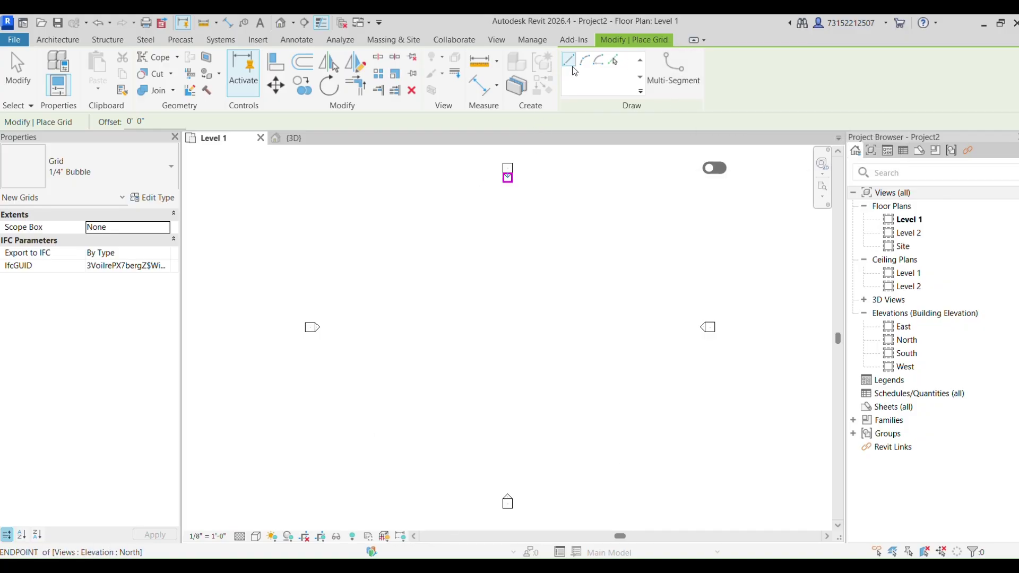
{"action": "left_click", "coordinate": [387, 416]}
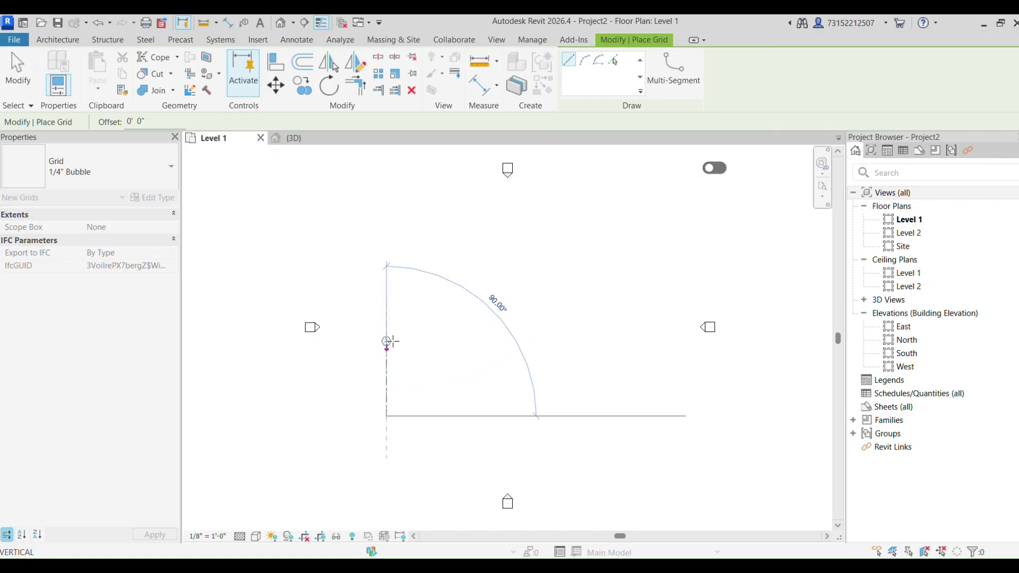
{"action": "left_click", "coordinate": [388, 260]}
{"action": "scroll", "coordinate": [393, 263], "scroll_direction": "up", "scroll_amount": 3}
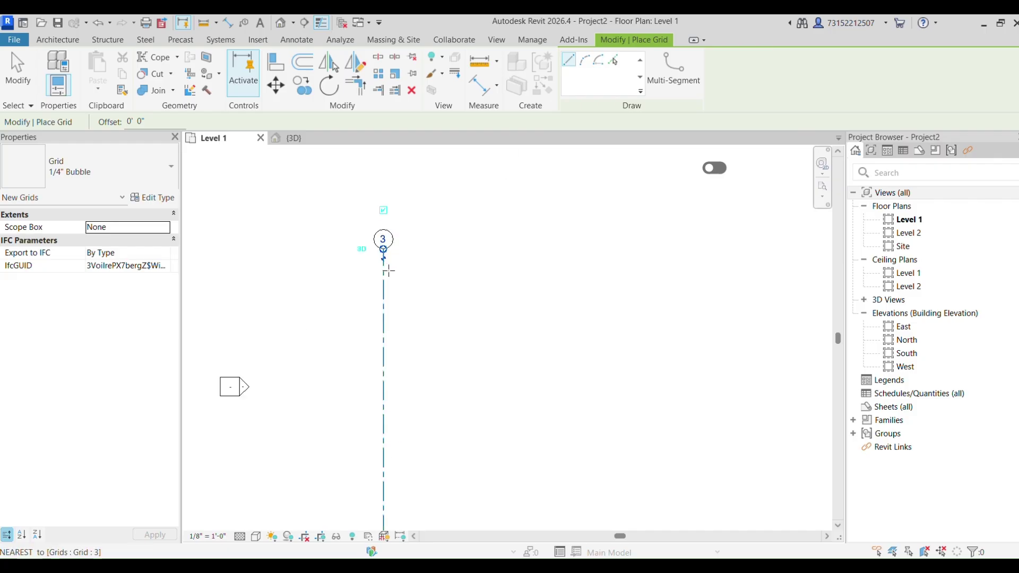
{"action": "middle_click_drag", "start_coordinate": [400, 268], "coordinate": [401, 194]}
{"action": "scroll", "coordinate": [427, 381], "scroll_direction": "up", "scroll_amount": 1}
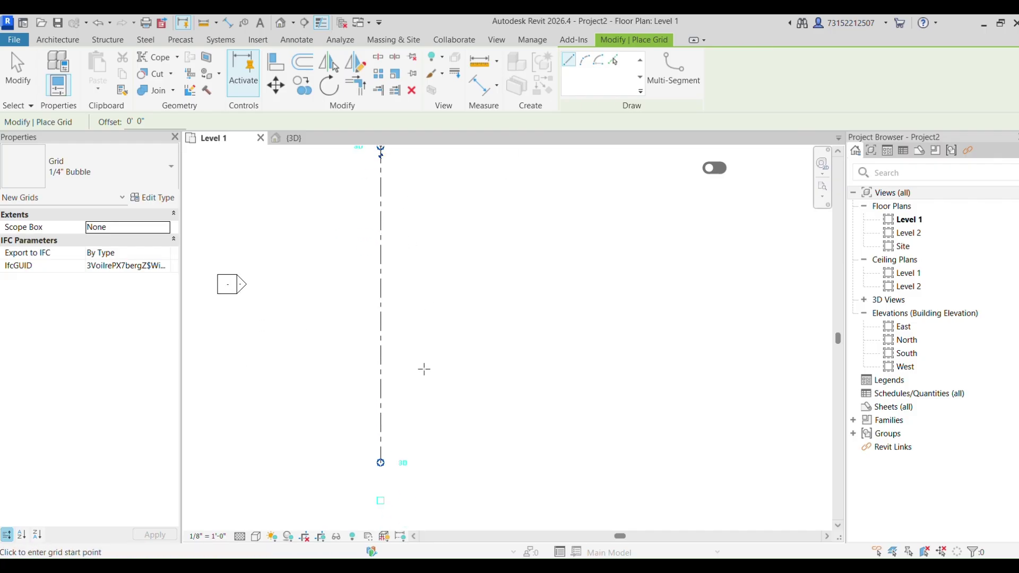
{"action": "middle_click_drag", "start_coordinate": [432, 381], "coordinate": [416, 445]}
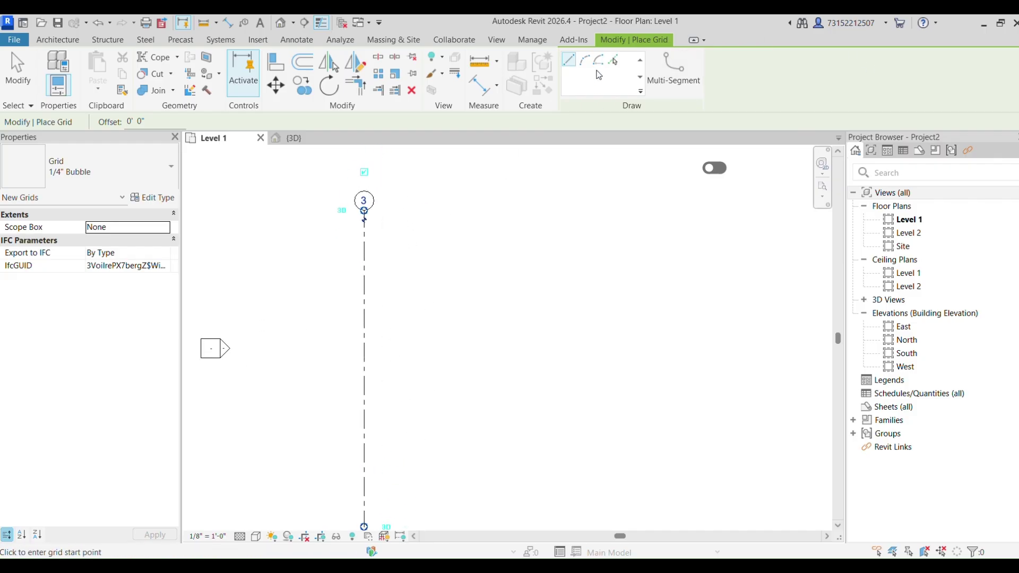
Step: Draw a second vertical grid line to the right of the first, with both of its ends aligned to the first
{"action": "left_click", "coordinate": [575, 68]}
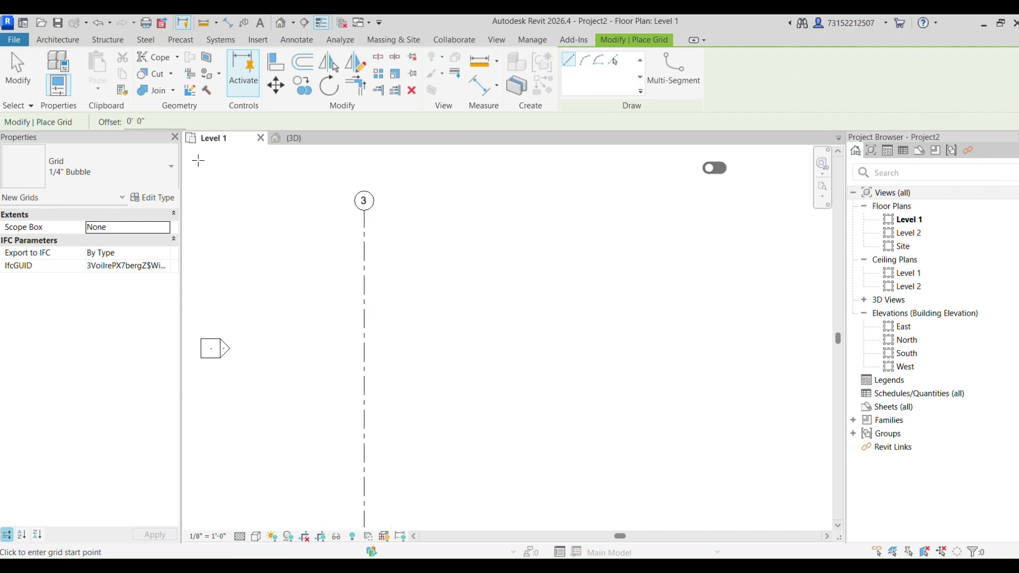
{"action": "left_click_drag", "start_coordinate": [161, 121], "coordinate": [116, 122]}
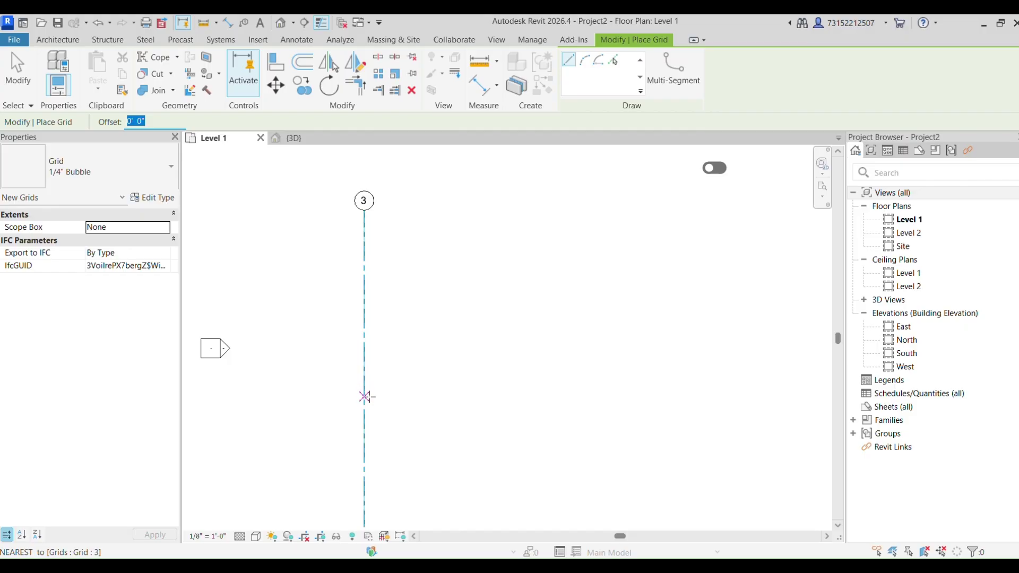
{"action": "scroll", "coordinate": [367, 398], "scroll_direction": "down", "scroll_amount": 2}
{"action": "scroll", "coordinate": [376, 437], "scroll_direction": "up", "scroll_amount": 3}
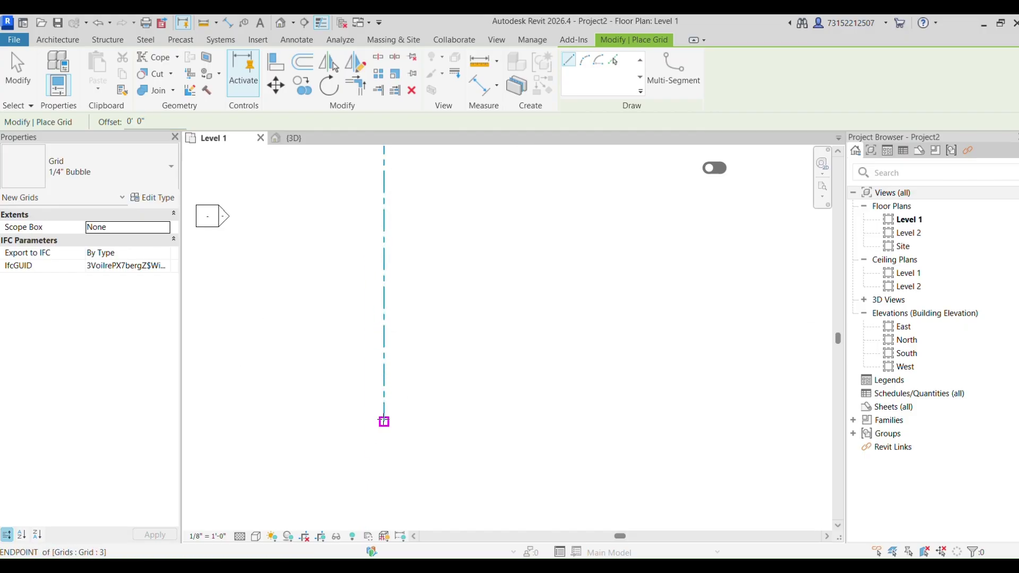
{"action": "left_click", "coordinate": [384, 421]}
{"action": "key", "text": "Escape"}
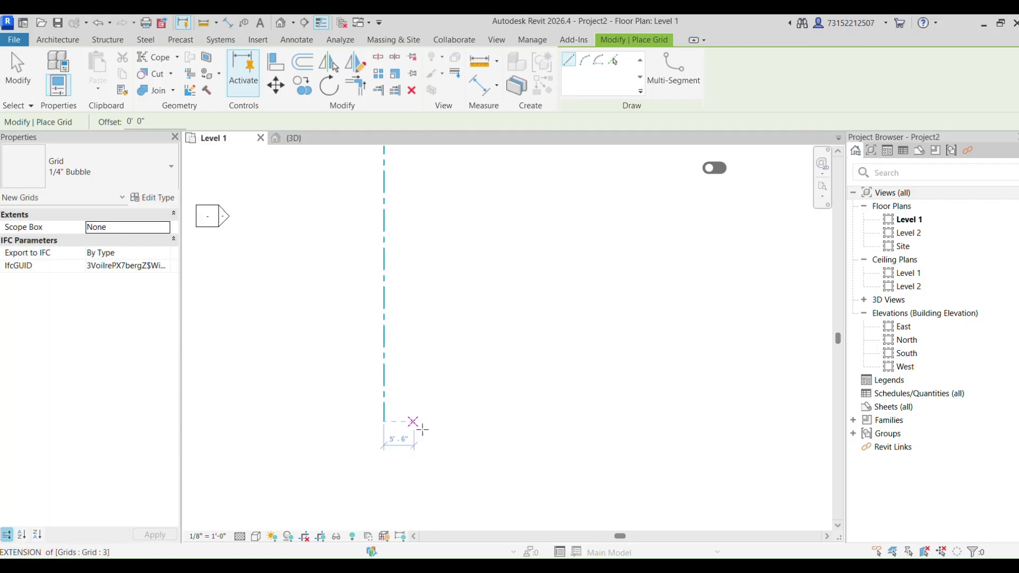
{"action": "left_click", "coordinate": [450, 421]}
{"action": "scroll", "coordinate": [451, 413], "scroll_direction": "down", "scroll_amount": 5}
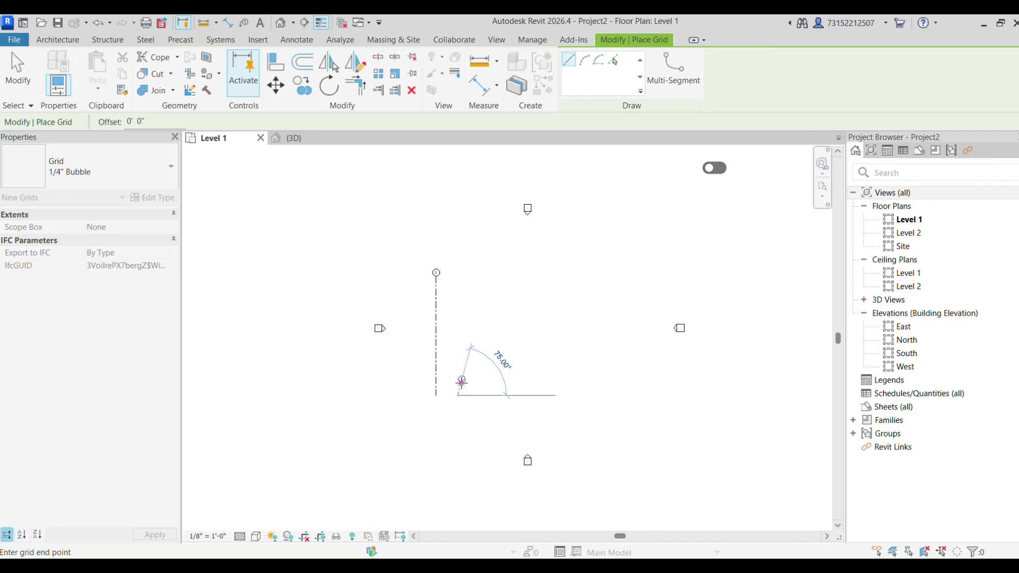
{"action": "scroll", "coordinate": [464, 324], "scroll_direction": "up", "scroll_amount": 3}
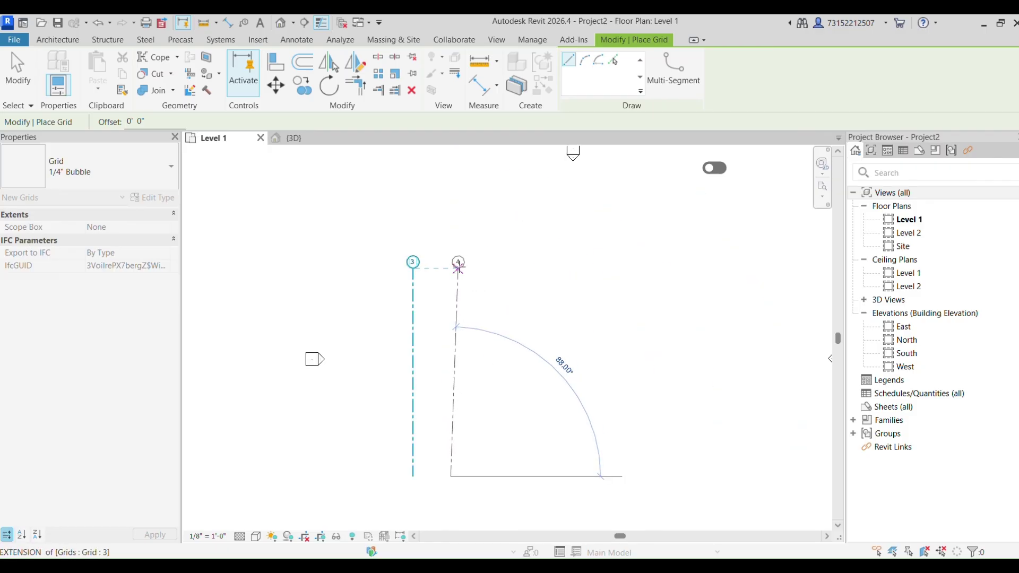
{"action": "left_click", "coordinate": [453, 260]}
{"action": "scroll", "coordinate": [452, 261], "scroll_direction": "up", "scroll_amount": 3}
{"action": "key", "text": "Escape"}
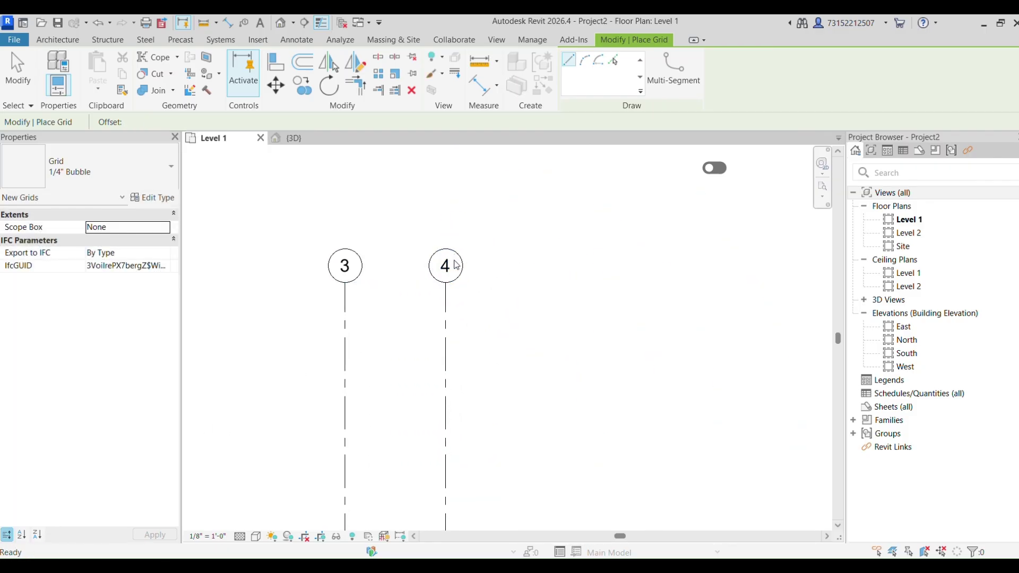
{"action": "key", "text": "Escape"}
Step: Rename the first grid line as 1 and the second grid line as 2
{"action": "scroll", "coordinate": [453, 263], "scroll_direction": "up", "scroll_amount": 3}
{"action": "double_click", "coordinate": [242, 279]}
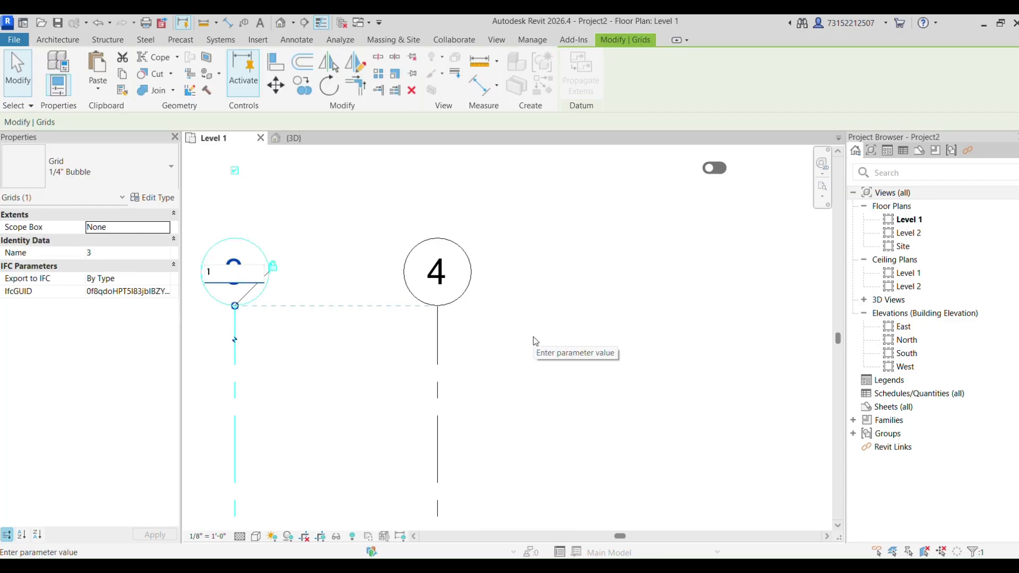
{"action": "key", "text": "Return"}
{"action": "left_click", "coordinate": [448, 276]}
{"action": "left_click", "coordinate": [447, 276]}
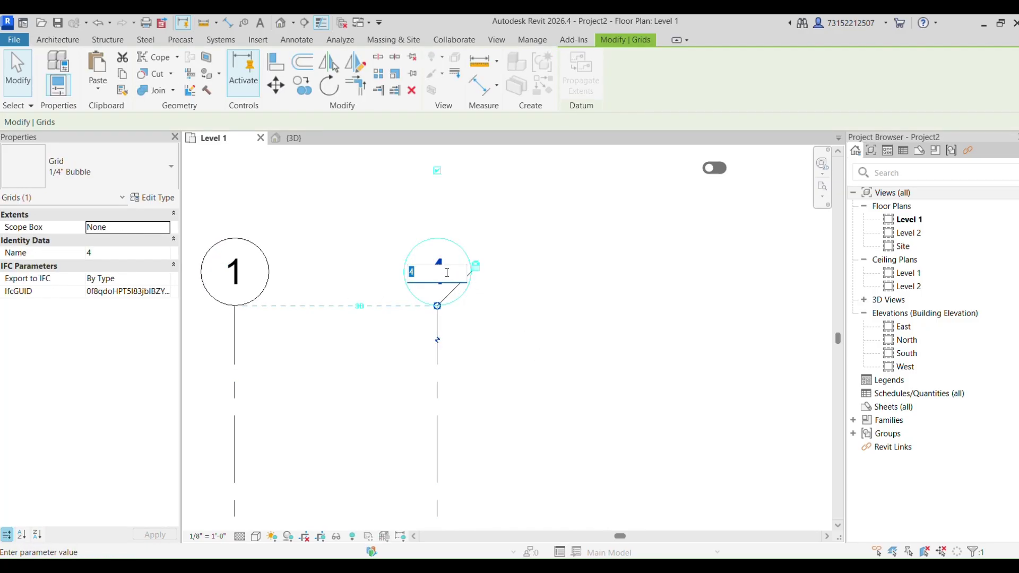
{"action": "type", "text": "2"}
{"action": "key", "text": "Return"}
{"action": "scroll", "coordinate": [546, 341], "scroll_direction": "down", "scroll_amount": 5}
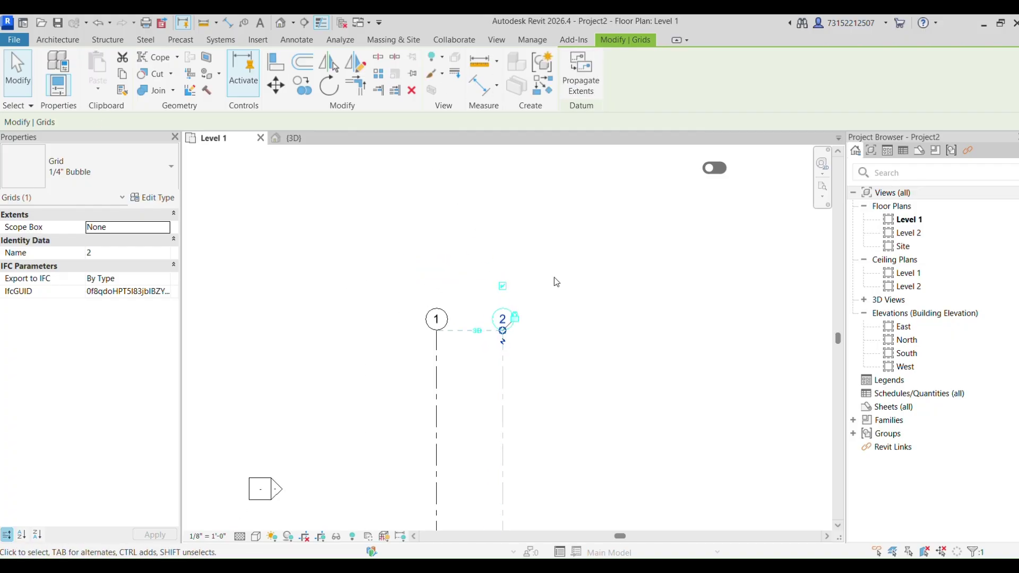
Step: Use Create Similar on grid 2 to draw a third vertical grid line to its right, aligned at both ends
{"action": "key", "text": "c"}
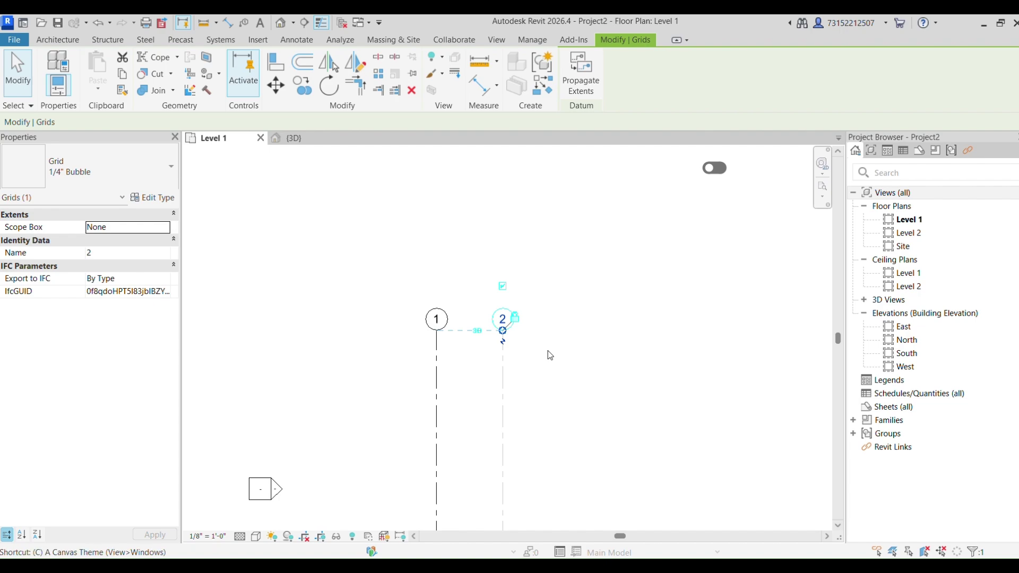
{"action": "key", "text": "s"}
{"action": "key", "text": "c"}
{"action": "key", "text": "s"}
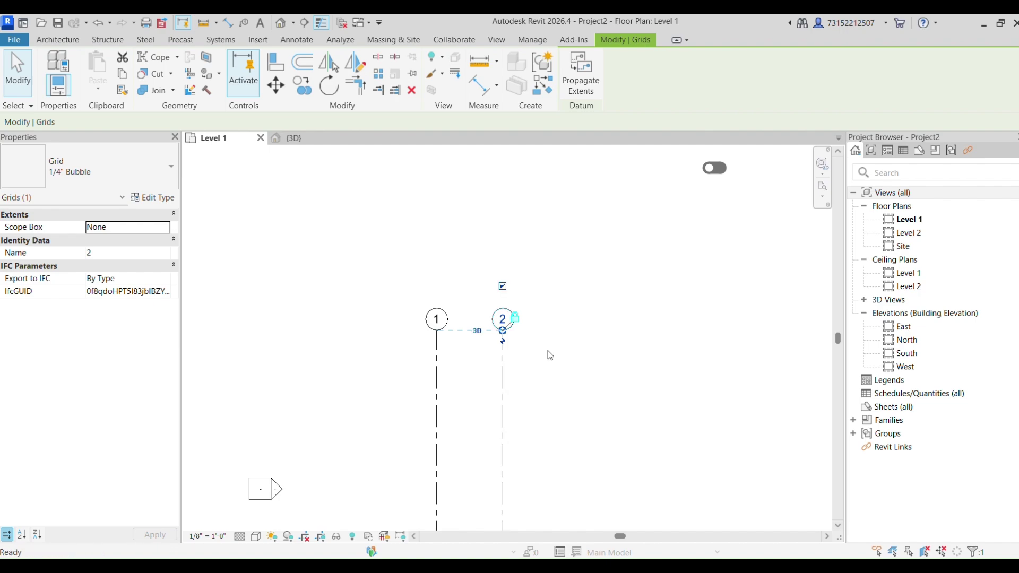
{"action": "scroll", "coordinate": [537, 357], "scroll_direction": "down", "scroll_amount": 1}
{"action": "middle_click_drag", "start_coordinate": [530, 344], "coordinate": [482, 237]}
{"action": "scroll", "coordinate": [484, 246], "scroll_direction": "up", "scroll_amount": 1}
{"action": "scroll", "coordinate": [533, 395], "scroll_direction": "down", "scroll_amount": 1}
{"action": "middle_click_drag", "start_coordinate": [537, 384], "coordinate": [517, 289]}
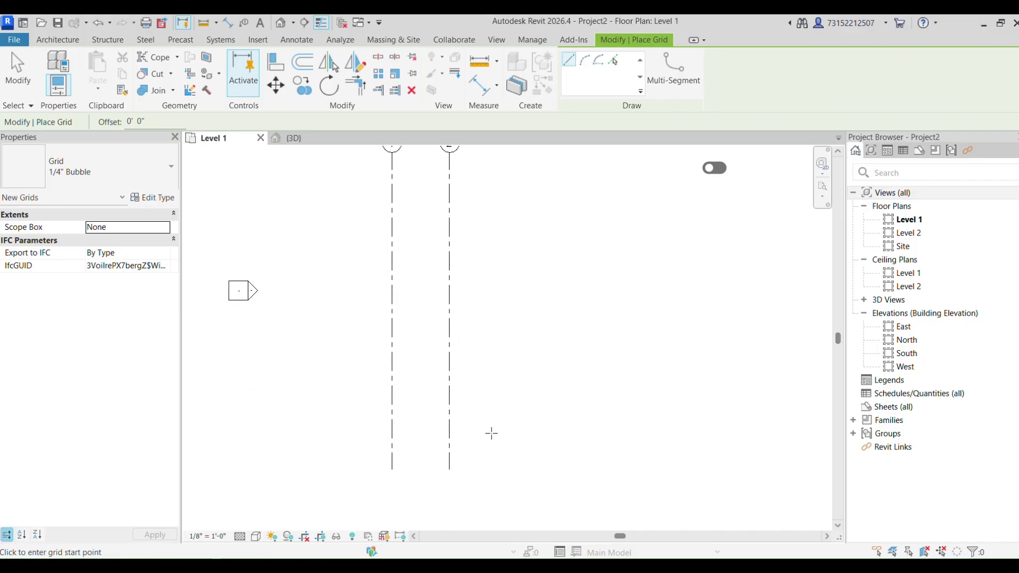
{"action": "left_click", "coordinate": [487, 467]}
{"action": "scroll", "coordinate": [494, 411], "scroll_direction": "down", "scroll_amount": 2}
{"action": "scroll", "coordinate": [498, 345], "scroll_direction": "up", "scroll_amount": 2}
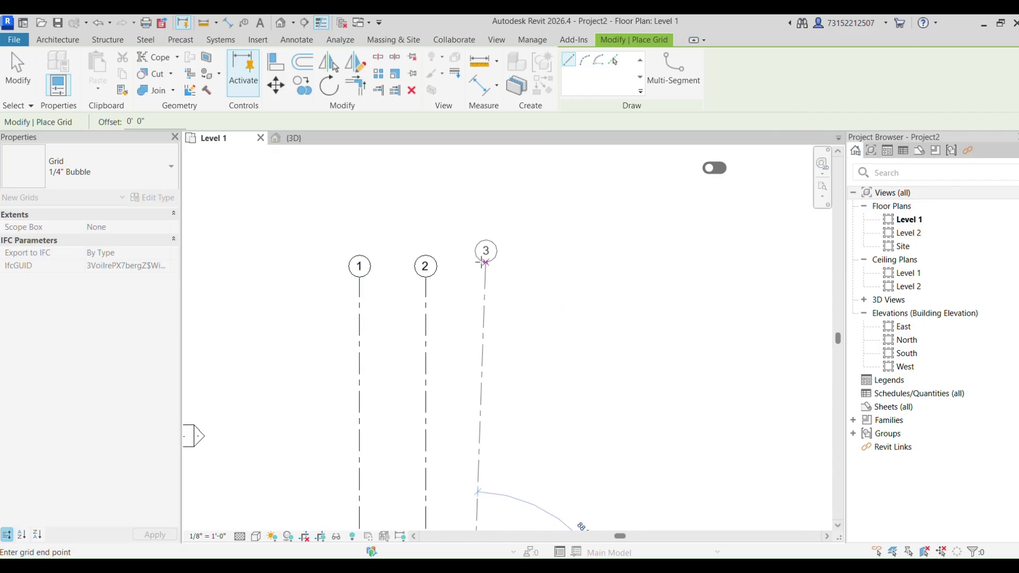
{"action": "left_click", "coordinate": [473, 277]}
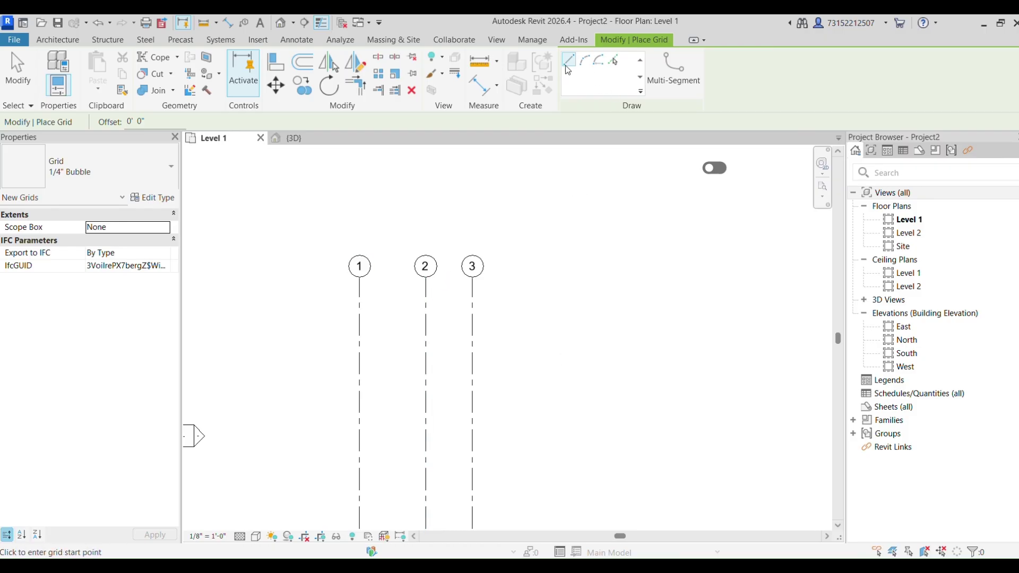
Step: Add three more vertical grid lines to the right of grid 3 with Pick Lines, each offset 10' 0" from the previous one
{"action": "left_click", "coordinate": [615, 60]}
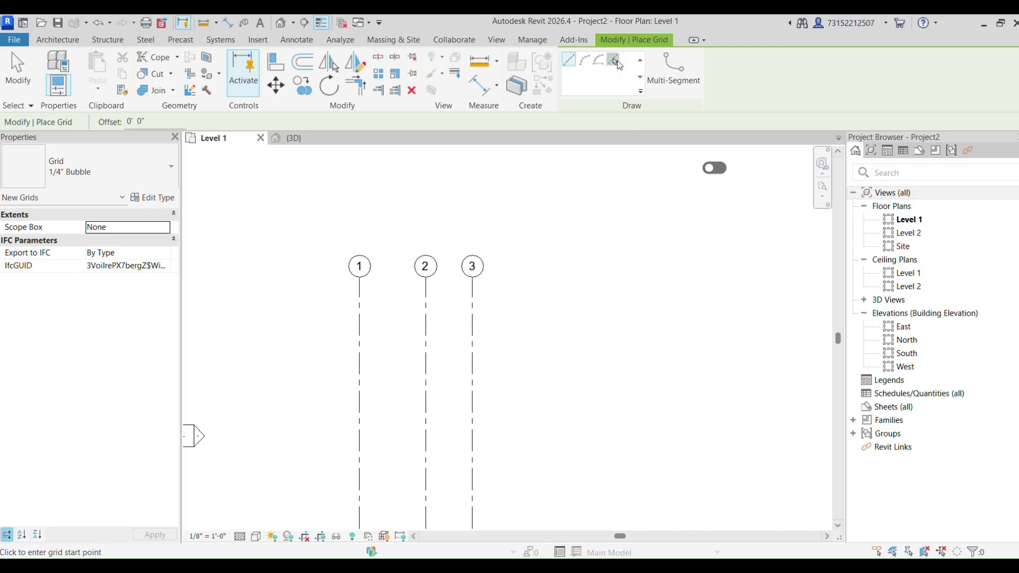
{"action": "double_click", "coordinate": [154, 122]}
{"action": "type", "text": "1"}
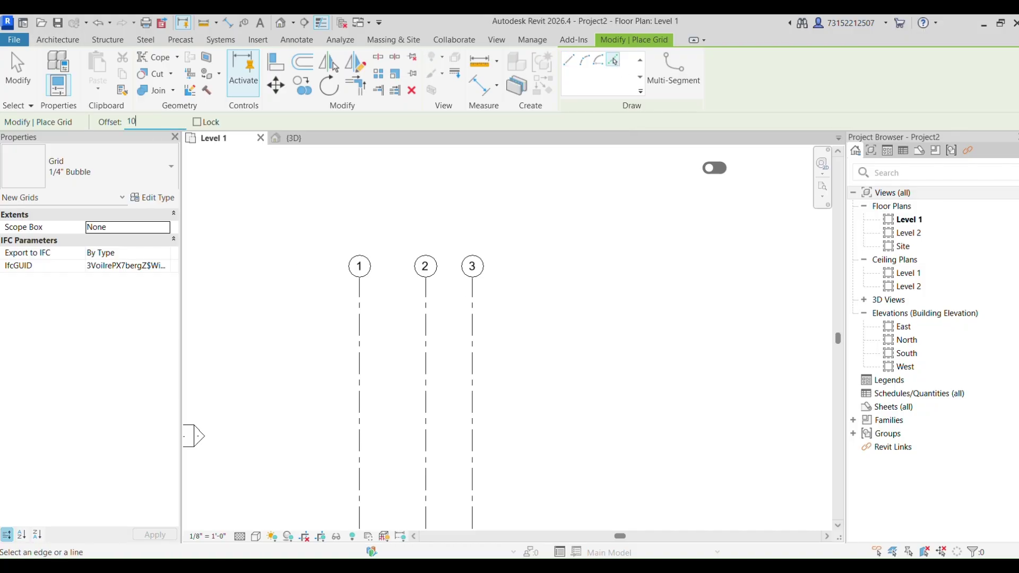
{"action": "type", "text": "0"}
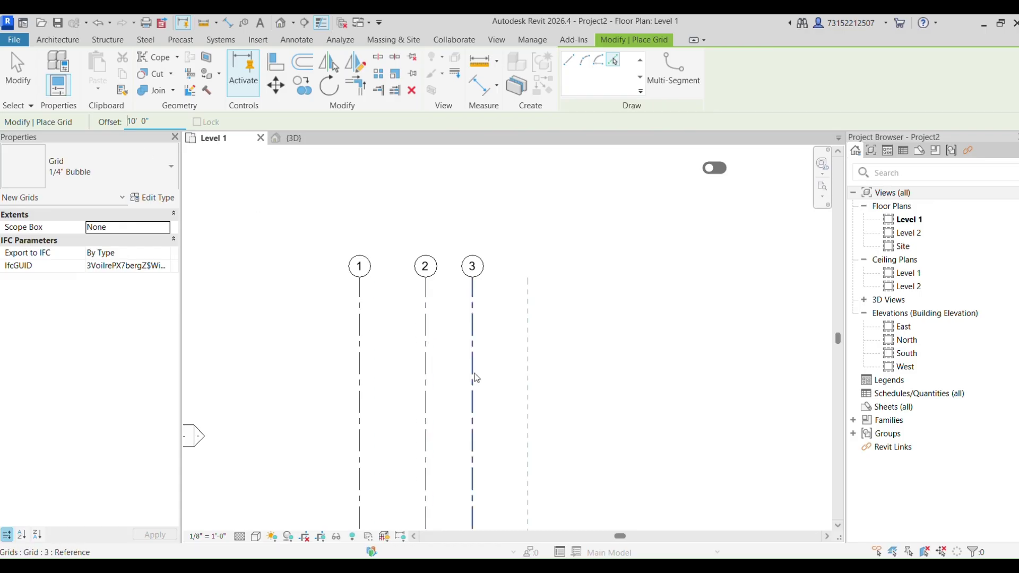
{"action": "left_click", "coordinate": [473, 376]}
{"action": "left_click", "coordinate": [530, 367]}
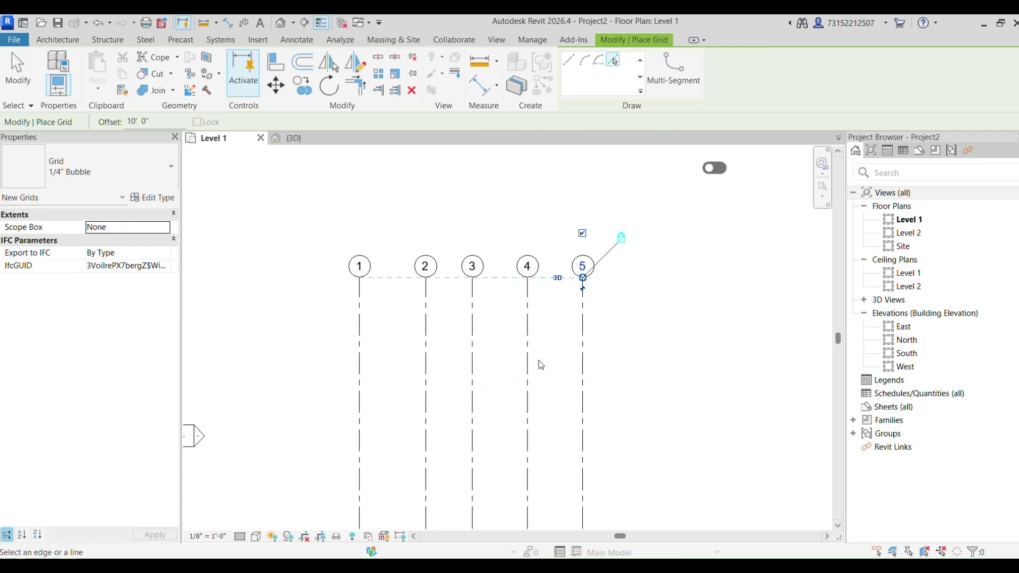
{"action": "left_click", "coordinate": [588, 360]}
{"action": "scroll", "coordinate": [553, 289], "scroll_direction": "down", "scroll_amount": 2}
{"action": "middle_click_drag", "start_coordinate": [561, 292], "coordinate": [528, 262]}
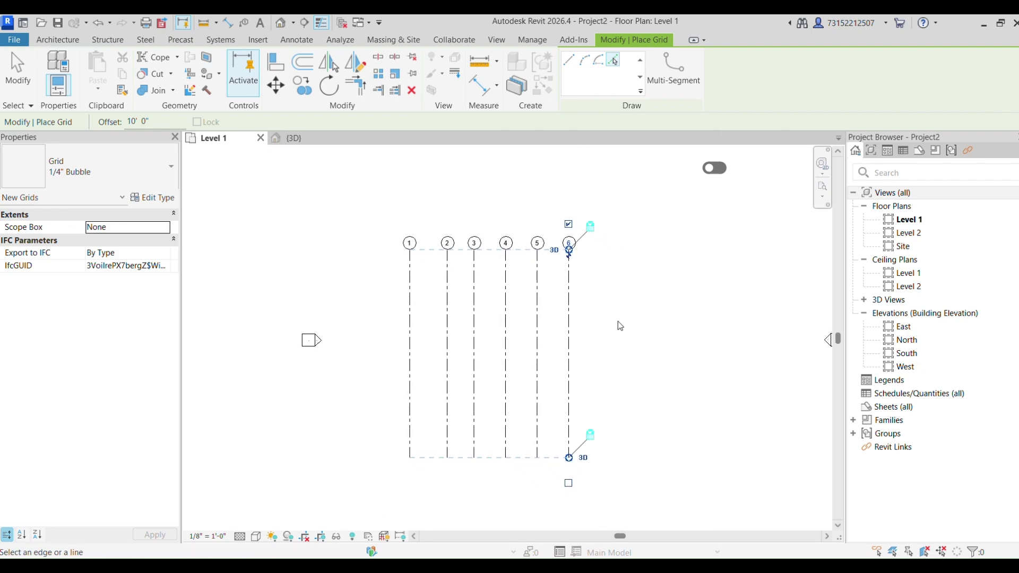
{"action": "key", "text": "Escape"}
{"action": "key", "text": "Escape"}
Step: Add an elbow at grid 6's bubble end, shift the bubble to the line's other side, and straighten it again
{"action": "left_click", "coordinate": [569, 279]}
{"action": "scroll", "coordinate": [568, 260], "scroll_direction": "up", "scroll_amount": 5}
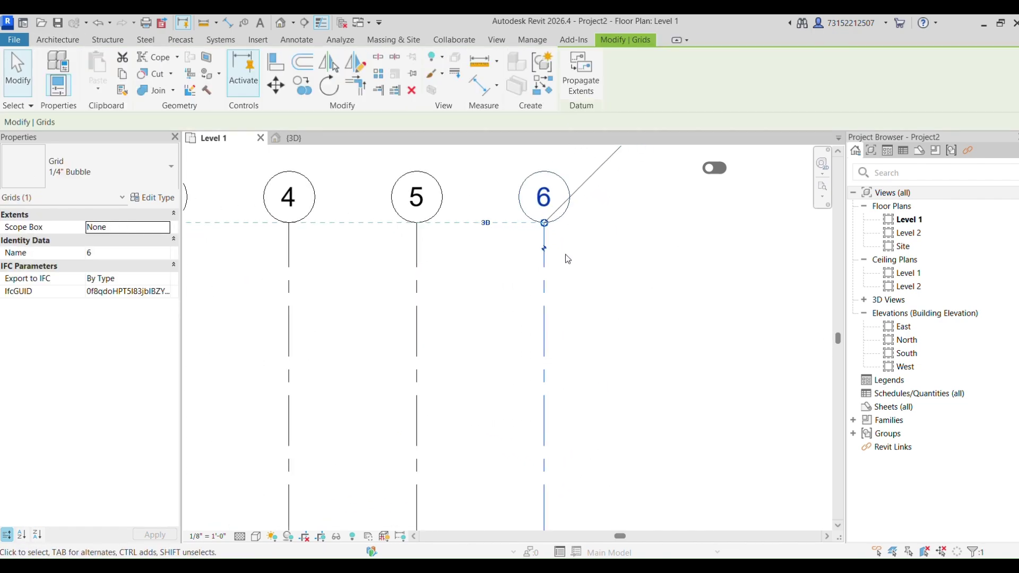
{"action": "scroll", "coordinate": [565, 254], "scroll_direction": "up", "scroll_amount": 1}
{"action": "left_click", "coordinate": [537, 249]}
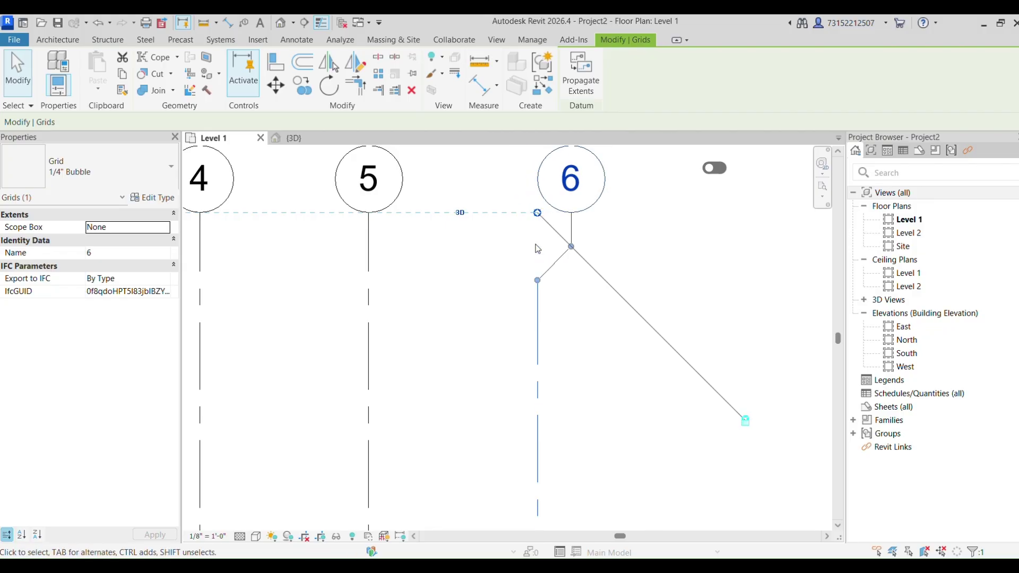
{"action": "left_click_drag", "start_coordinate": [571, 247], "coordinate": [501, 219]}
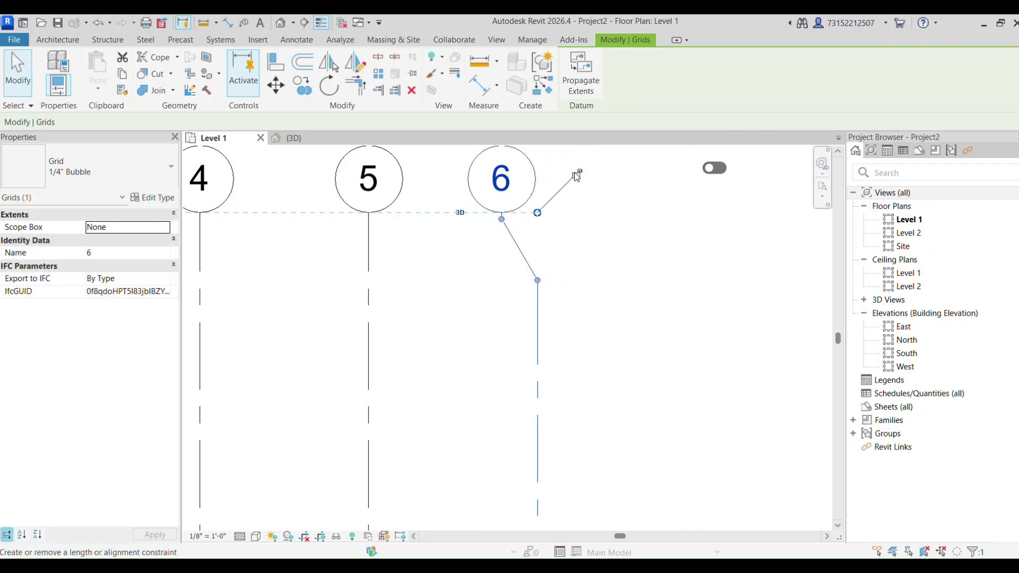
{"action": "left_click_drag", "start_coordinate": [505, 221], "coordinate": [536, 212]}
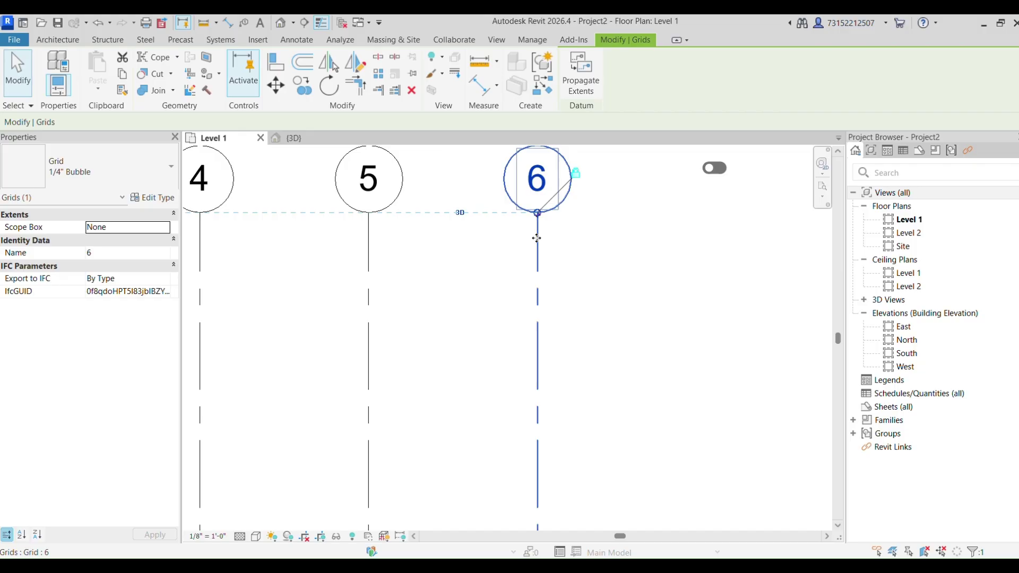
Step: Try the elbow on grid 6's bubble several more times, bringing the bubble back in line with the grid
{"action": "scroll", "coordinate": [562, 190], "scroll_direction": "down", "scroll_amount": 2}
{"action": "left_click", "coordinate": [562, 206]}
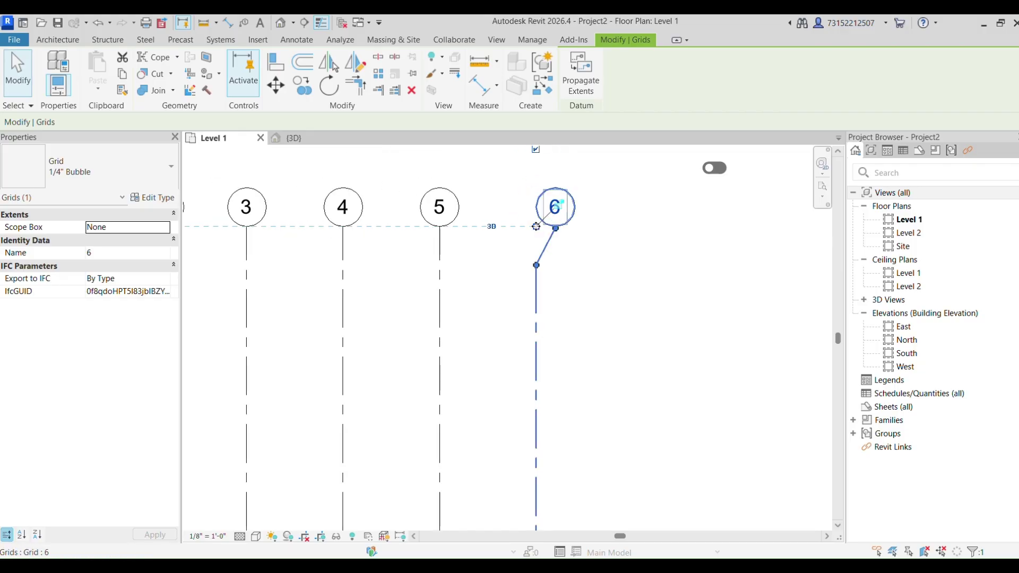
{"action": "mouse_move", "coordinate": [540, 230]}
{"action": "left_mouse_down"}
{"action": "mouse_move", "coordinate": [536, 171]}
{"action": "mouse_move", "coordinate": [536, 220]}
{"action": "mouse_move", "coordinate": [526, 189]}
{"action": "mouse_move", "coordinate": [528, 210]}
{"action": "mouse_move", "coordinate": [529, 175]}
{"action": "mouse_move", "coordinate": [536, 227]}
{"action": "left_mouse_up"}
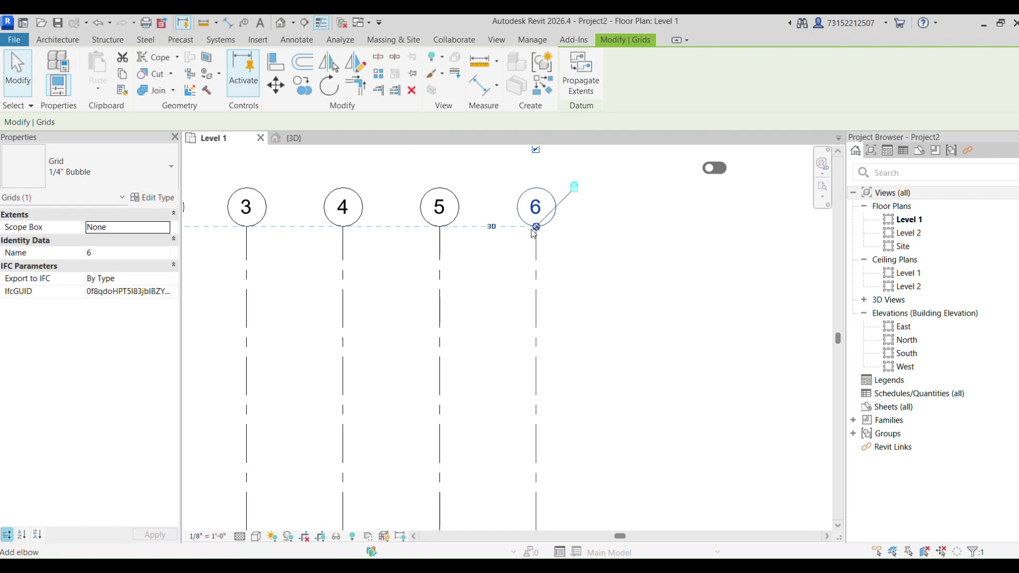
{"action": "scroll", "coordinate": [528, 254], "scroll_direction": "down", "scroll_amount": 3}
{"action": "left_click", "coordinate": [531, 251]}
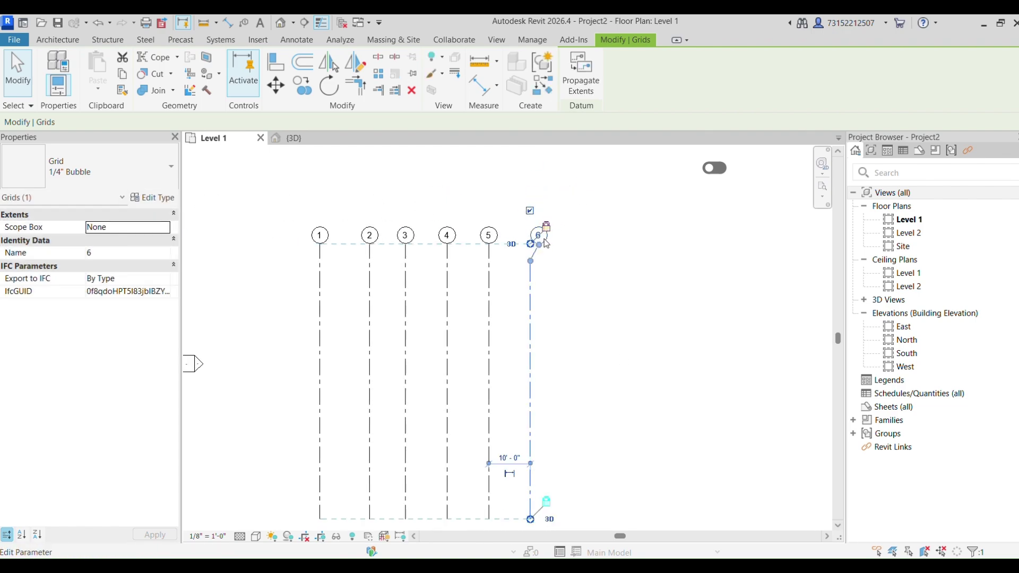
{"action": "scroll", "coordinate": [537, 250], "scroll_direction": "up", "scroll_amount": 2}
{"action": "mouse_move", "coordinate": [523, 241]}
{"action": "left_mouse_down"}
{"action": "mouse_move", "coordinate": [523, 179]}
{"action": "mouse_move", "coordinate": [518, 241]}
{"action": "mouse_move", "coordinate": [523, 181]}
{"action": "mouse_move", "coordinate": [523, 241]}
{"action": "mouse_move", "coordinate": [535, 243]}
{"action": "mouse_move", "coordinate": [523, 243]}
{"action": "left_mouse_up"}
{"action": "left_click", "coordinate": [537, 260]}
{"action": "left_click", "coordinate": [536, 246]}
{"action": "left_click", "coordinate": [543, 253]}
{"action": "left_click", "coordinate": [534, 246]}
{"action": "left_click", "coordinate": [552, 252]}
{"action": "scroll", "coordinate": [551, 262], "scroll_direction": "down", "scroll_amount": 4}
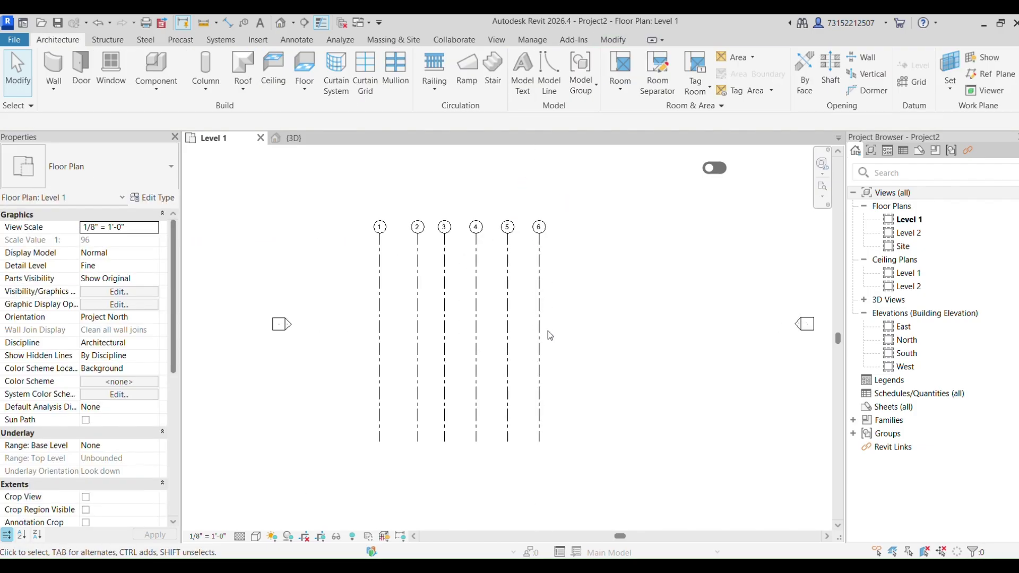
Step: Draw a horizontal grid line across grids 1 to 6, offset 4' 0" above their lower ends
{"action": "scroll", "coordinate": [548, 330], "scroll_direction": "up", "scroll_amount": 2}
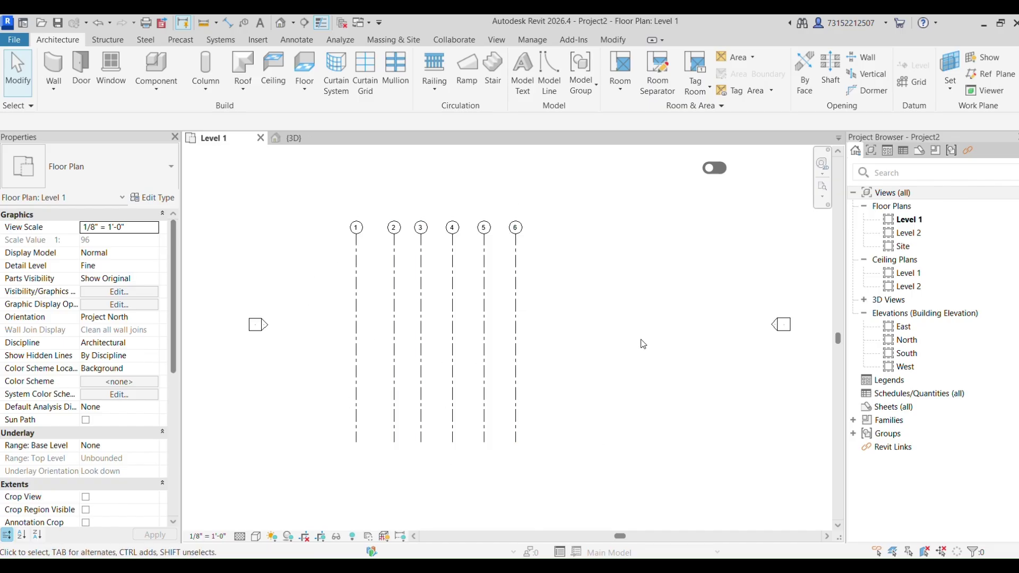
{"action": "left_click", "coordinate": [516, 297]}
{"action": "key", "text": "g"}
{"action": "key", "text": "r"}
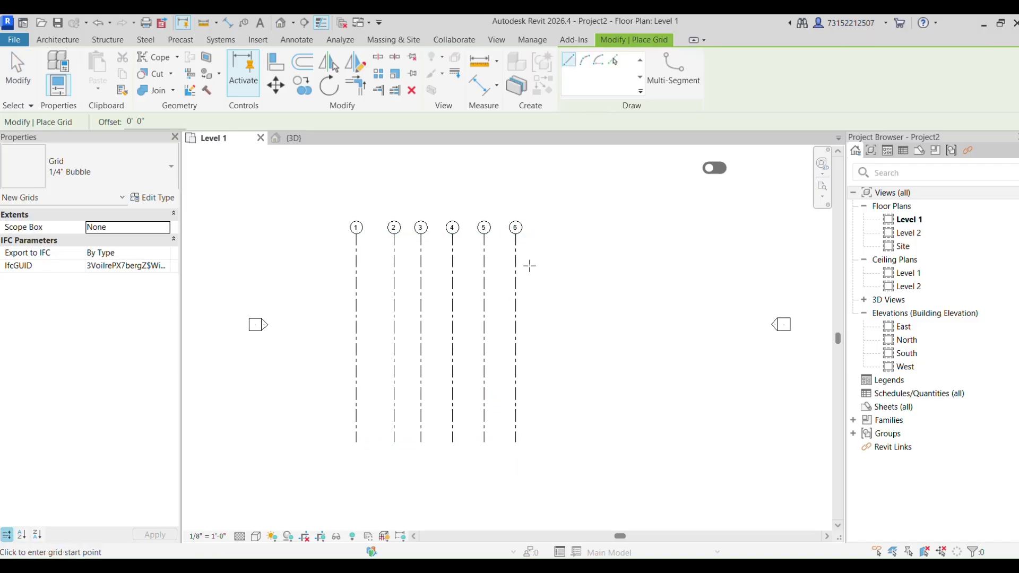
{"action": "scroll", "coordinate": [350, 270], "scroll_direction": "up", "scroll_amount": 3}
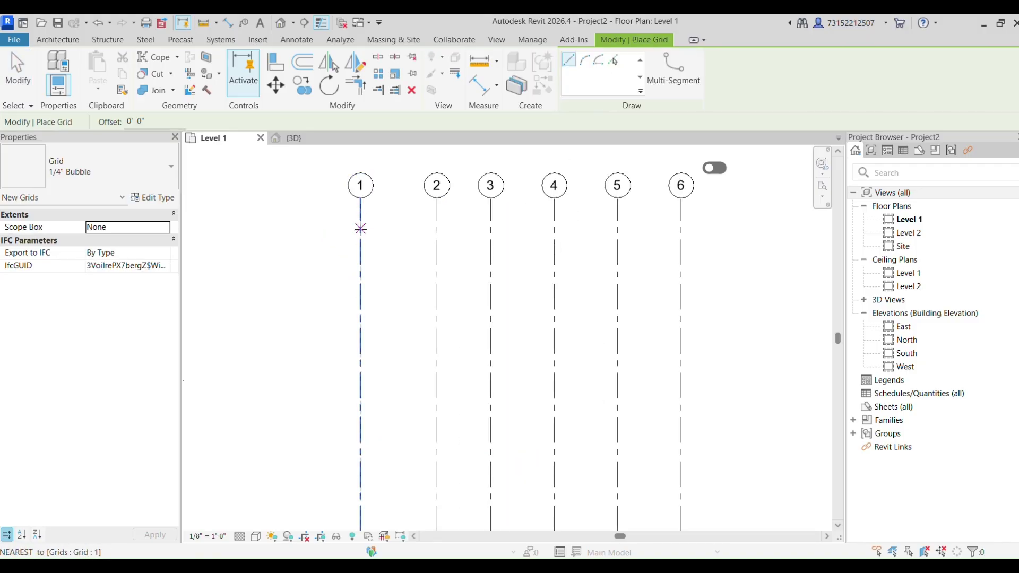
{"action": "scroll", "coordinate": [359, 246], "scroll_direction": "down", "scroll_amount": 3}
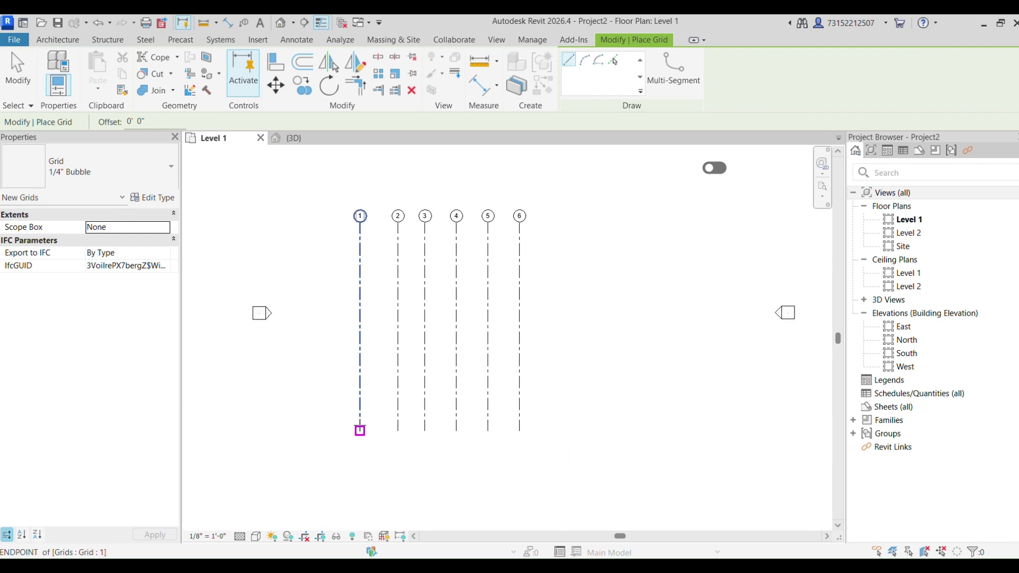
{"action": "left_click", "coordinate": [359, 425]}
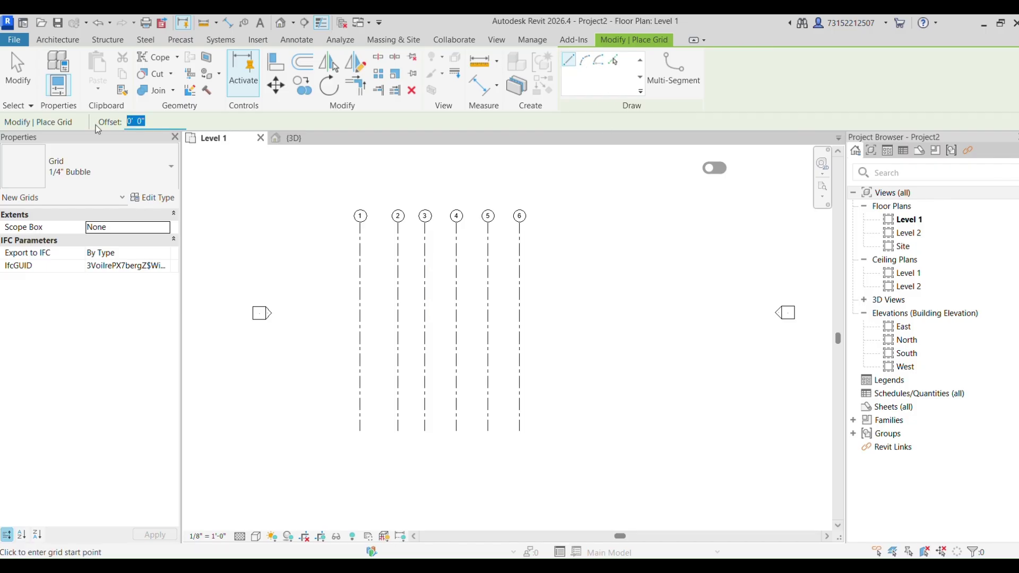
{"action": "type", "text": "4"}
{"action": "left_click", "coordinate": [333, 430]}
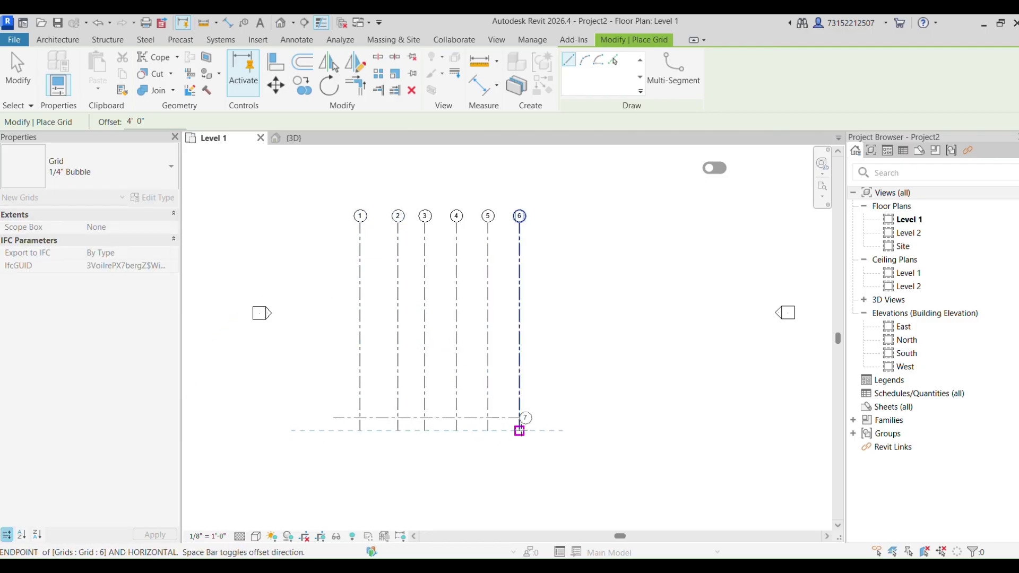
{"action": "left_click", "coordinate": [538, 431]}
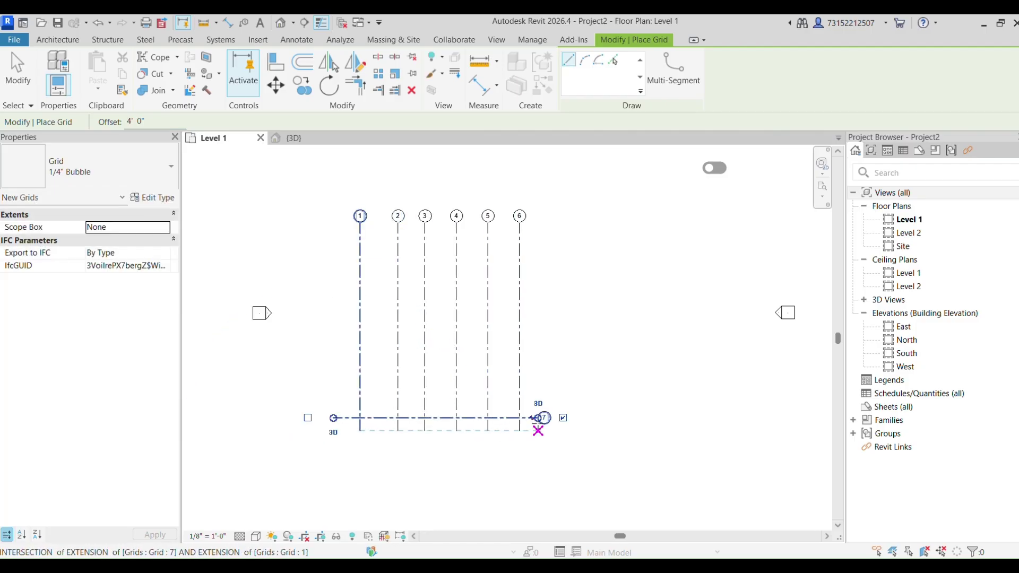
Step: Set the Pick Lines offset for new grid lines to 10' 0" and leave the Grid command
{"action": "left_click", "coordinate": [614, 60]}
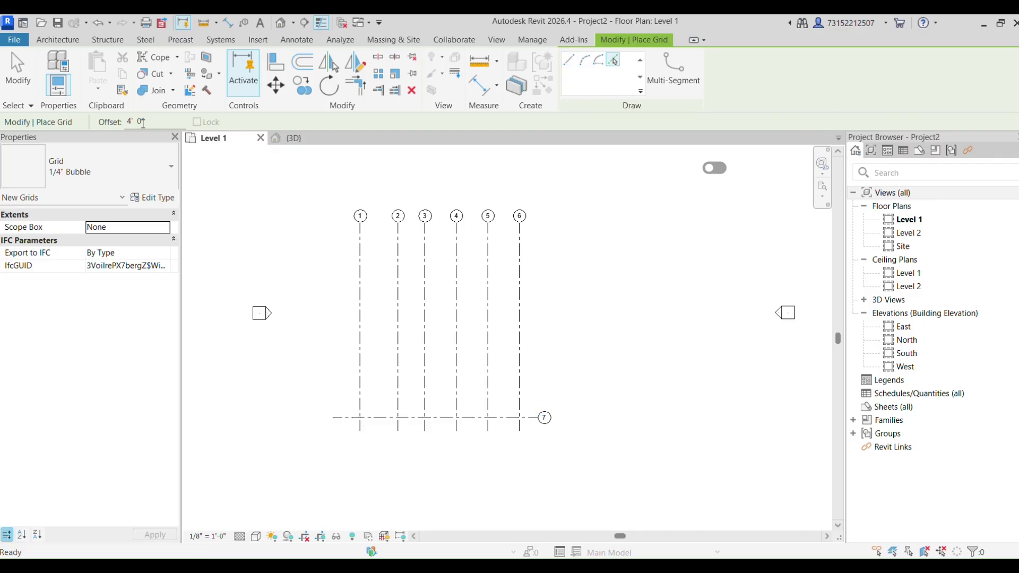
{"action": "type", "text": "10"}
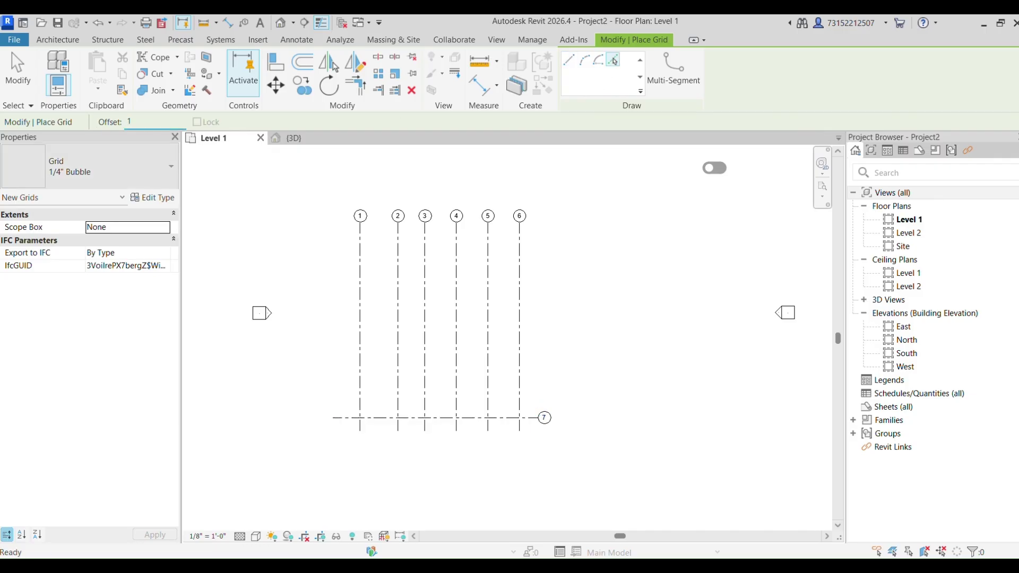
{"action": "scroll", "coordinate": [521, 451], "scroll_direction": "up", "scroll_amount": 4}
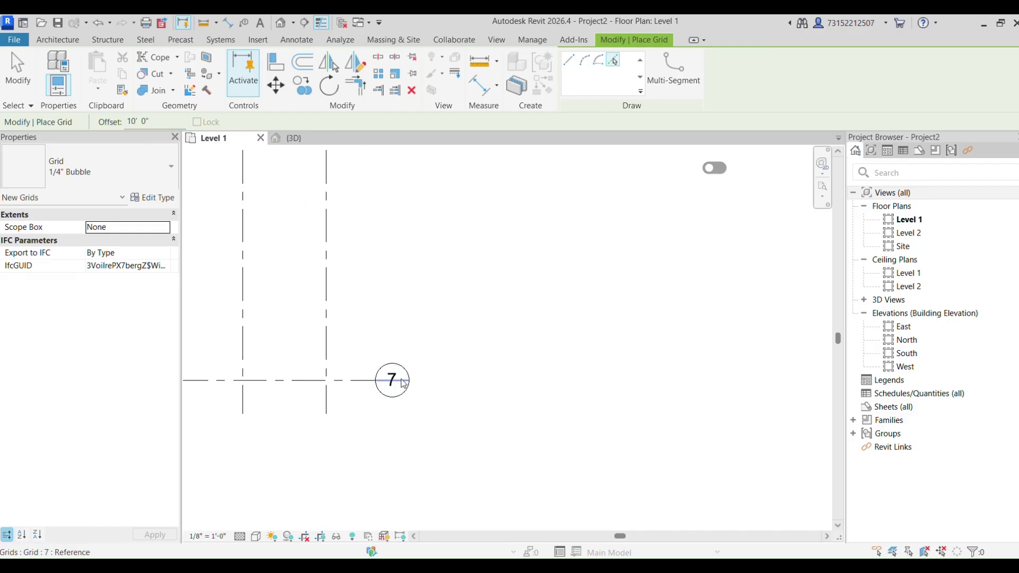
{"action": "key", "text": "Escape"}
{"action": "key", "text": "Escape"}
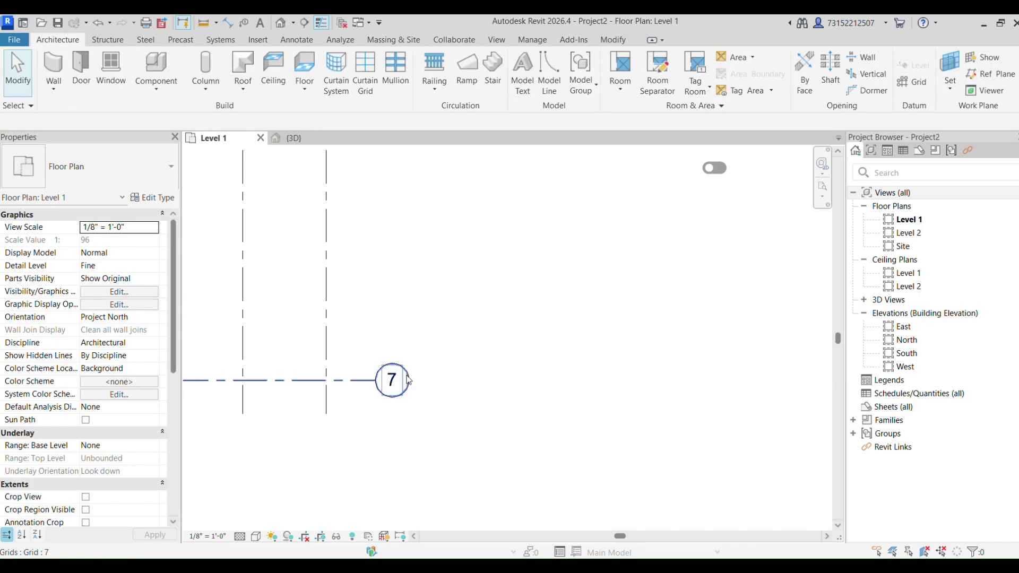
Step: Rename the horizontal grid line as A
{"action": "double_click", "coordinate": [393, 376]}
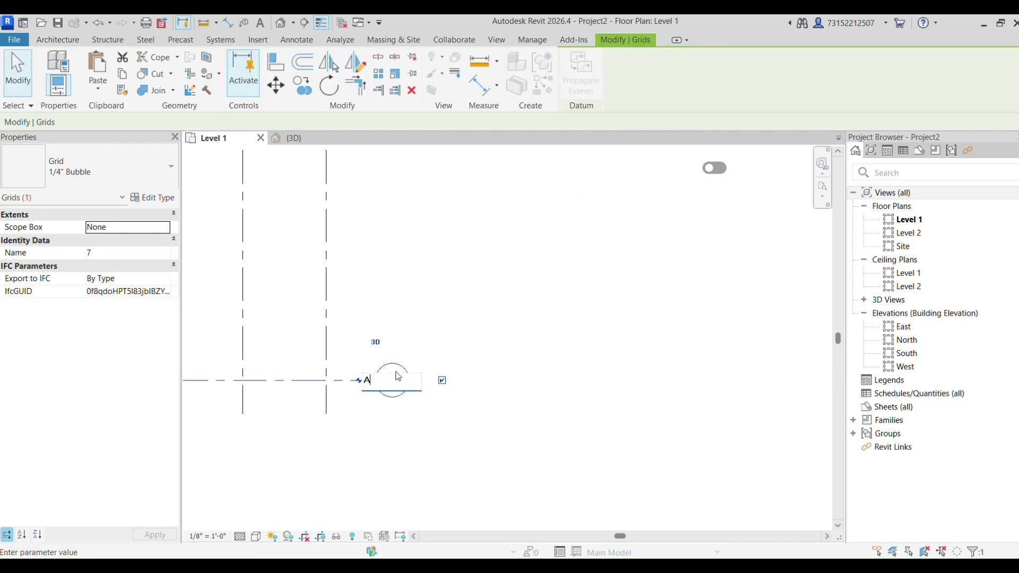
{"action": "type", "text": "A"}
{"action": "key", "text": "Return"}
Step: Add three horizontal grid lines above grid A with Pick Lines, each offset 10' 0" from the previous one
{"action": "scroll", "coordinate": [516, 362], "scroll_direction": "down", "scroll_amount": 3}
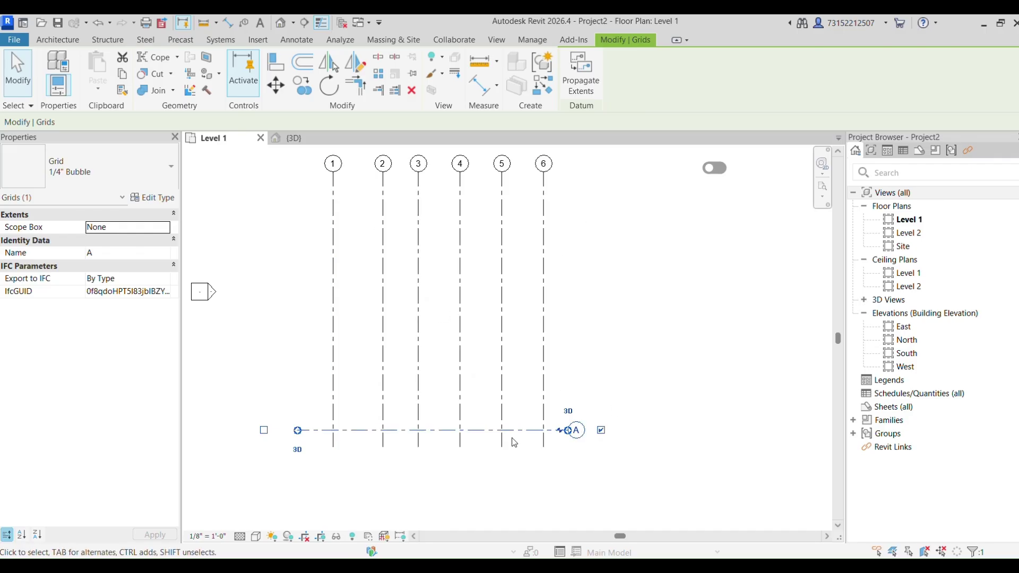
{"action": "key", "text": "g"}
{"action": "key", "text": "r"}
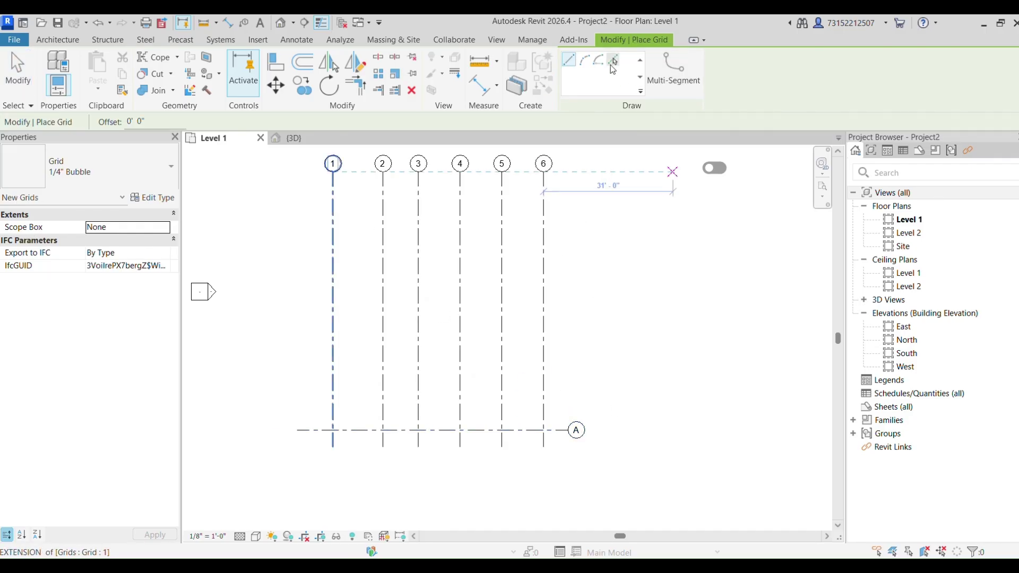
{"action": "left_click", "coordinate": [613, 63]}
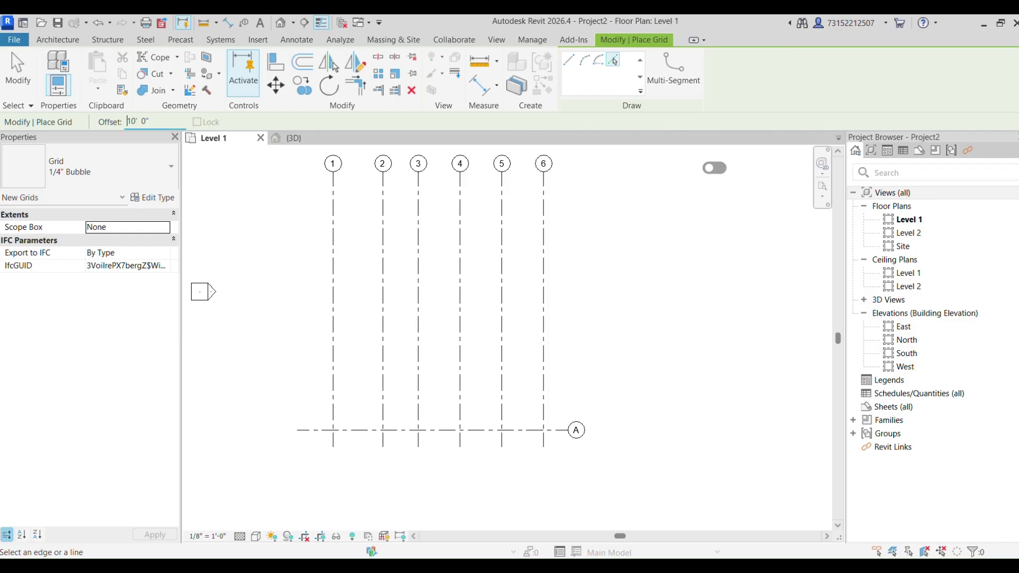
{"action": "left_click", "coordinate": [507, 428]}
{"action": "left_click", "coordinate": [533, 388]}
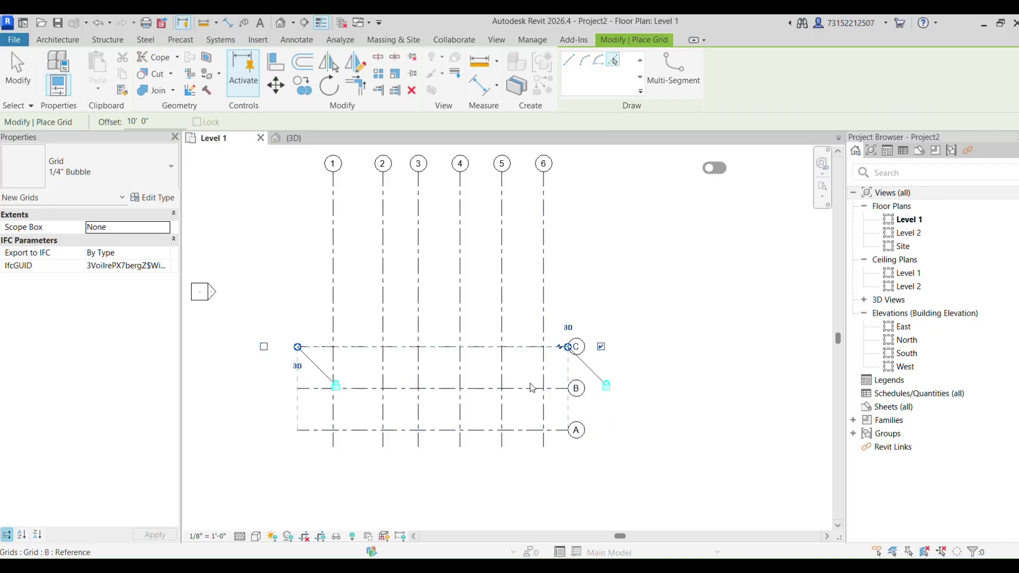
{"action": "left_click", "coordinate": [532, 348]}
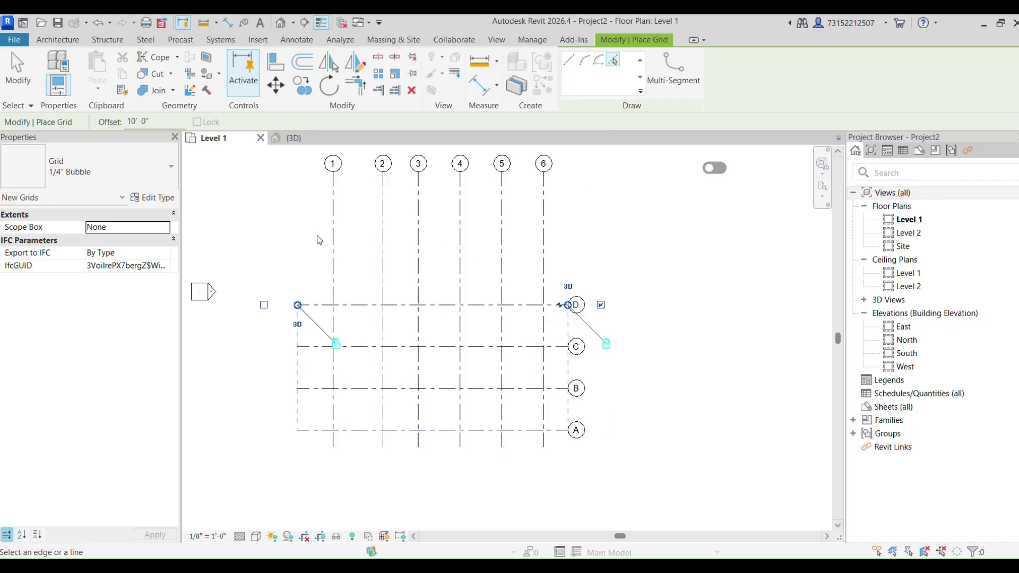
Step: Try to add a vertical grid line 10' 0" to the left of grid 1, and undo it
{"action": "left_click", "coordinate": [333, 243]}
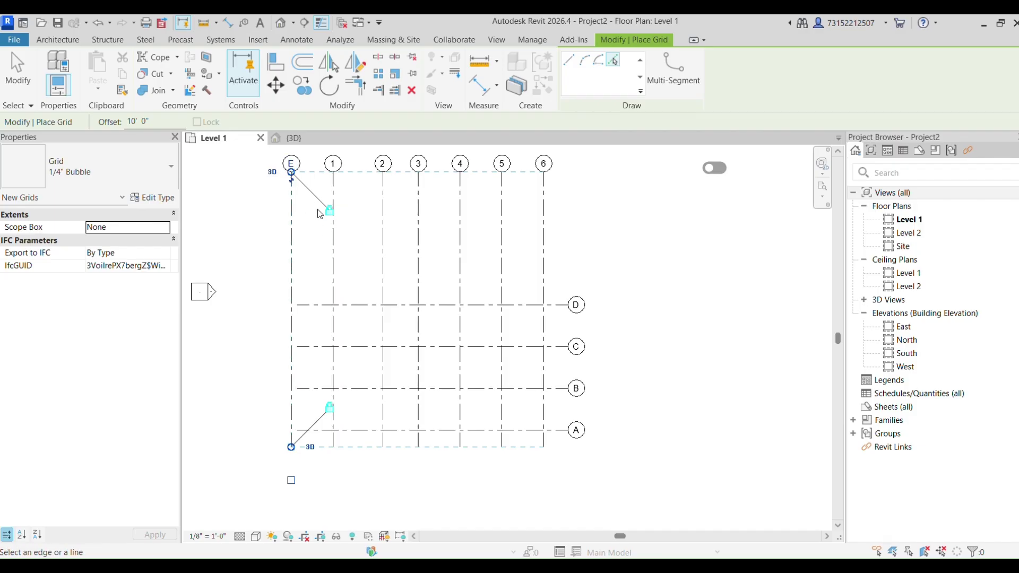
{"action": "key", "text": "ctrl+z"}
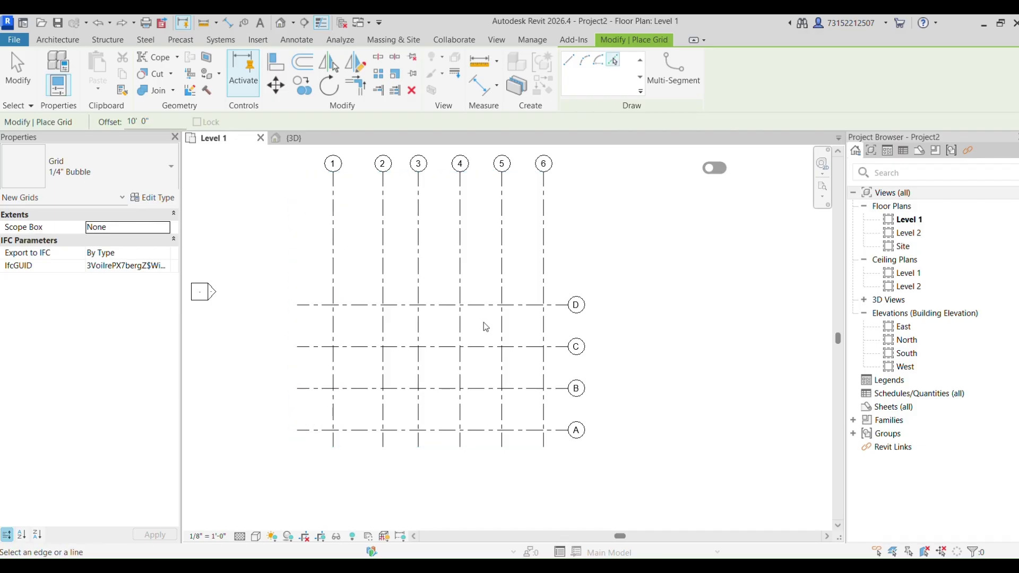
Step: Add two more horizontal grid lines above grid D at 10' 0" spacing and end the Grid command
{"action": "left_click", "coordinate": [522, 306]}
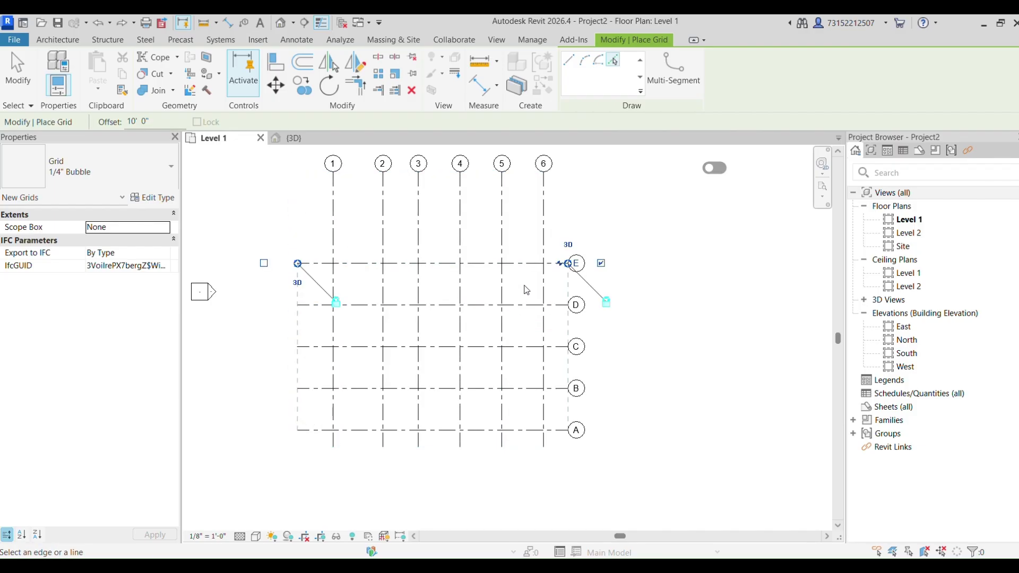
{"action": "left_click", "coordinate": [535, 264]}
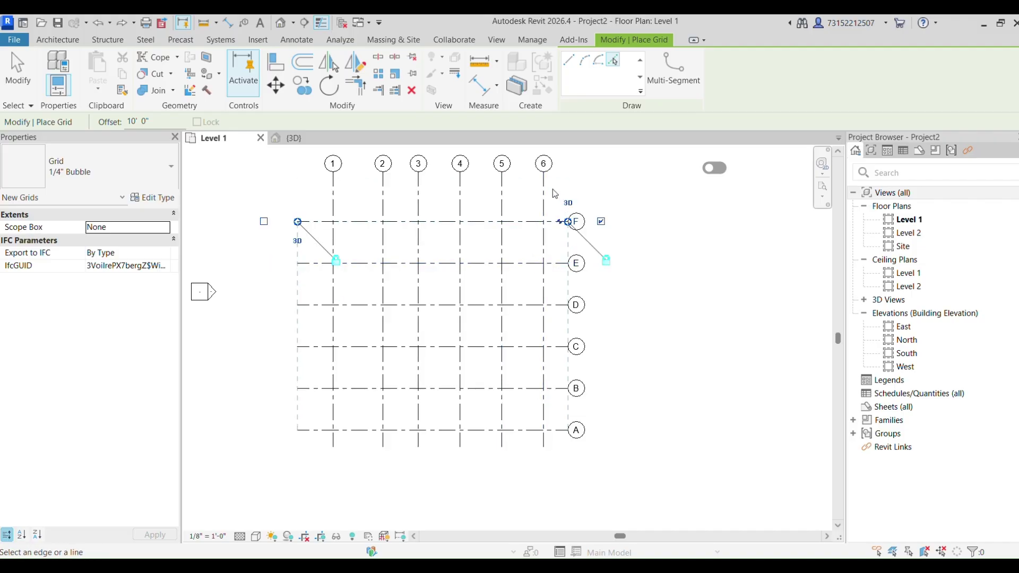
{"action": "scroll", "coordinate": [587, 205], "scroll_direction": "up", "scroll_amount": 2}
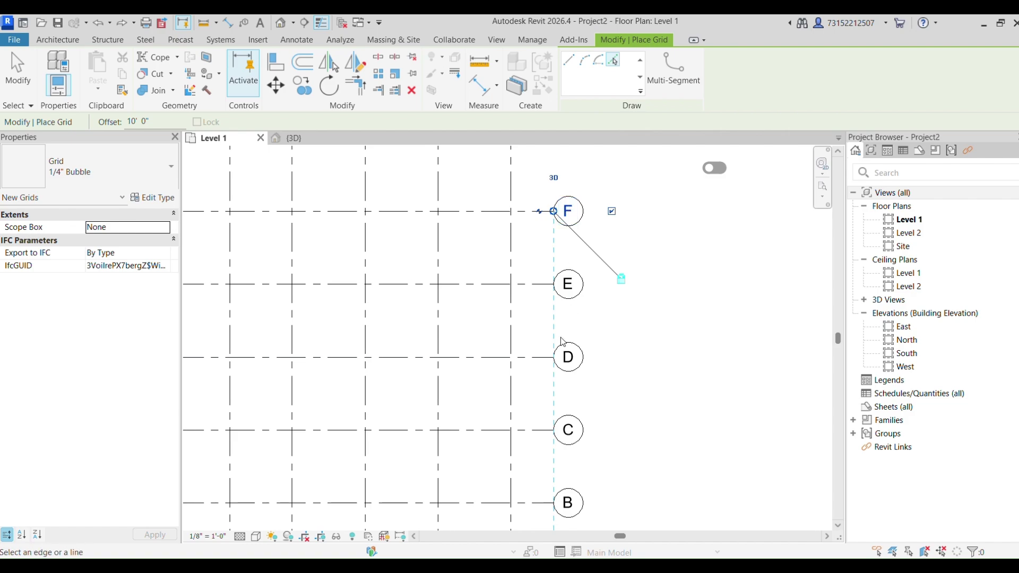
{"action": "scroll", "coordinate": [574, 428], "scroll_direction": "down", "scroll_amount": 2}
{"action": "scroll", "coordinate": [573, 428], "scroll_direction": "down", "scroll_amount": 1}
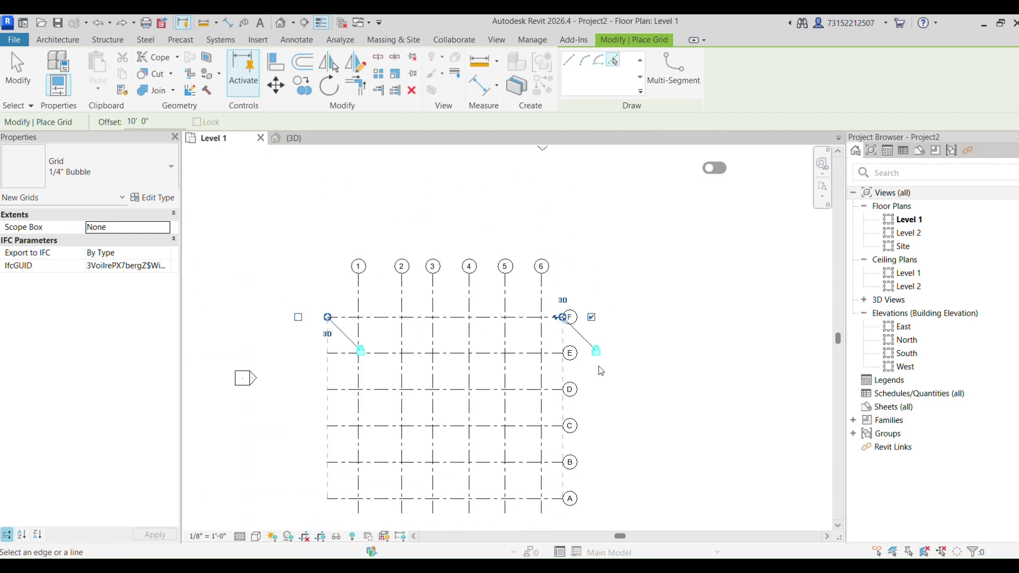
{"action": "key", "text": "Escape"}
{"action": "key", "text": "Escape"}
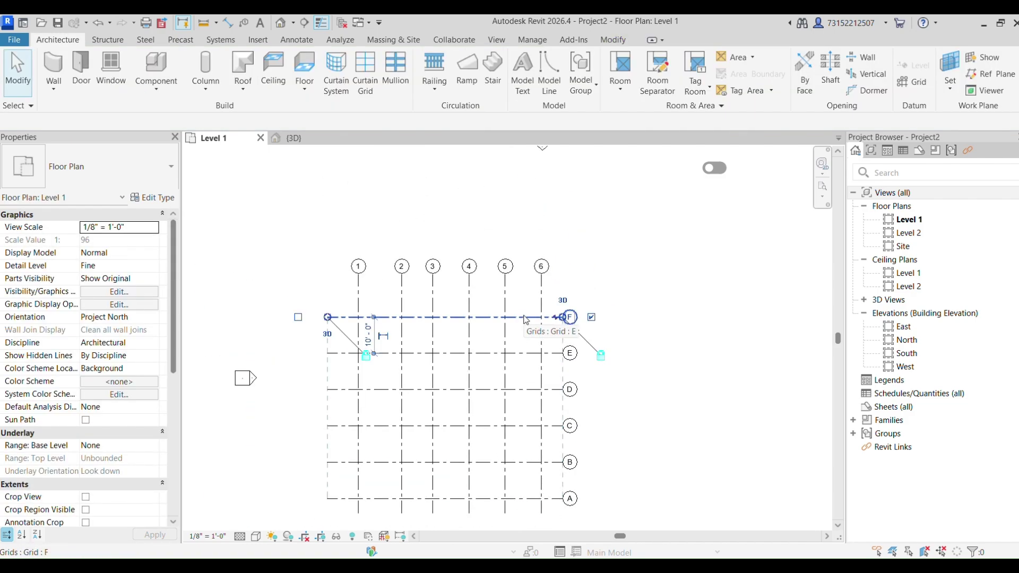
{"action": "left_click", "coordinate": [526, 318]}
{"action": "scroll", "coordinate": [407, 317], "scroll_direction": "up", "scroll_amount": 1}
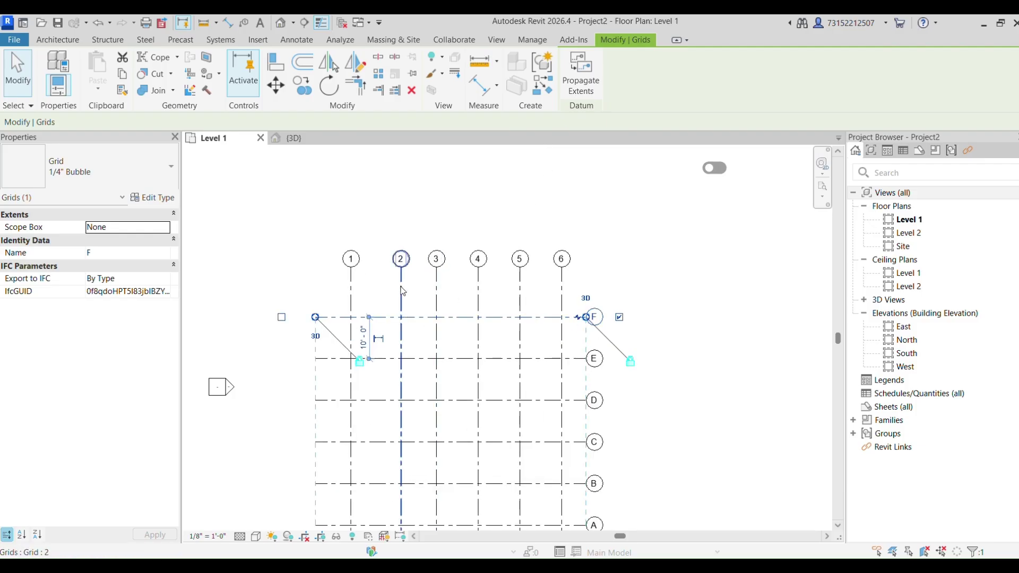
{"action": "scroll", "coordinate": [417, 311], "scroll_direction": "down", "scroll_amount": 3}
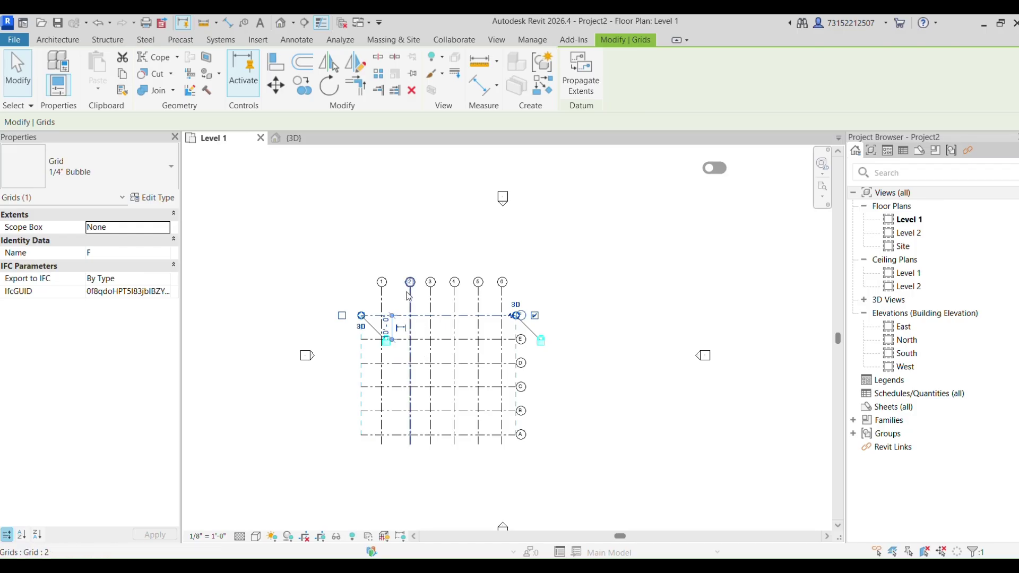
{"action": "scroll", "coordinate": [388, 297], "scroll_direction": "up", "scroll_amount": 5}
{"action": "scroll", "coordinate": [411, 306], "scroll_direction": "down", "scroll_amount": 4}
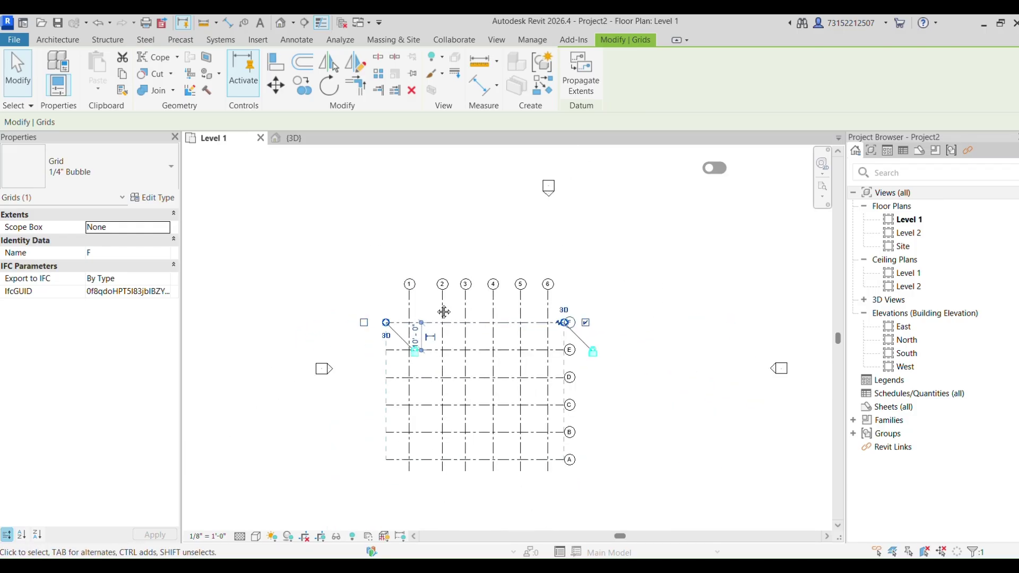
Step: Show the bubbles at the left ends of grids F and E, then hide both again and deselect
{"action": "left_click", "coordinate": [345, 258]}
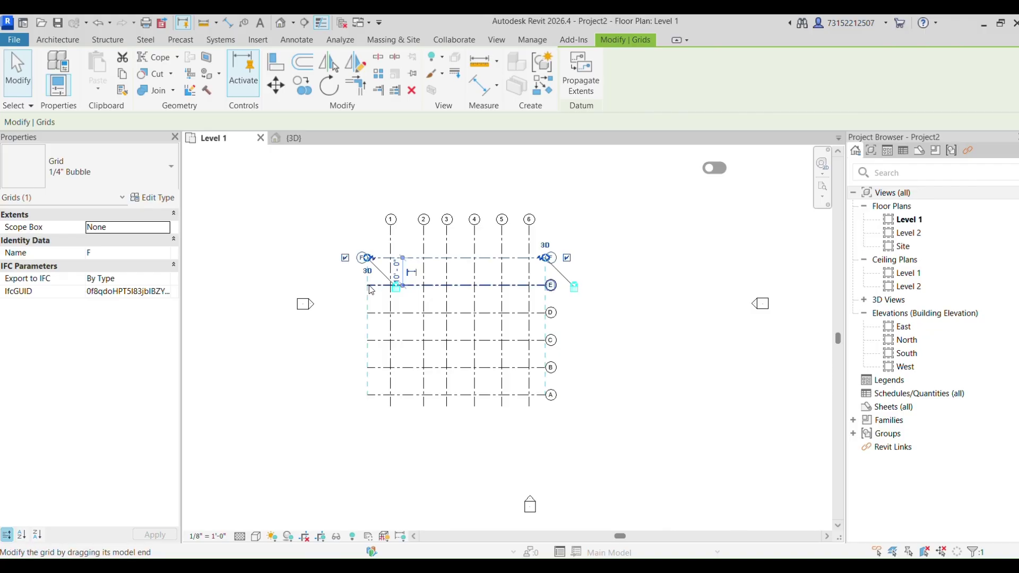
{"action": "left_click", "coordinate": [368, 285]}
{"action": "left_click", "coordinate": [375, 260]}
{"action": "left_click", "coordinate": [345, 258]}
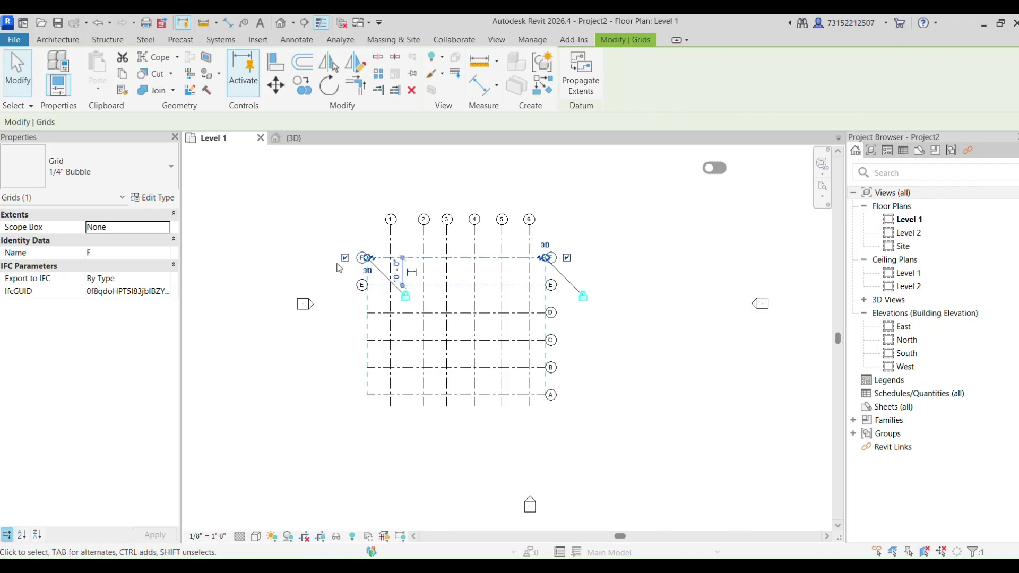
{"action": "left_click", "coordinate": [373, 286]}
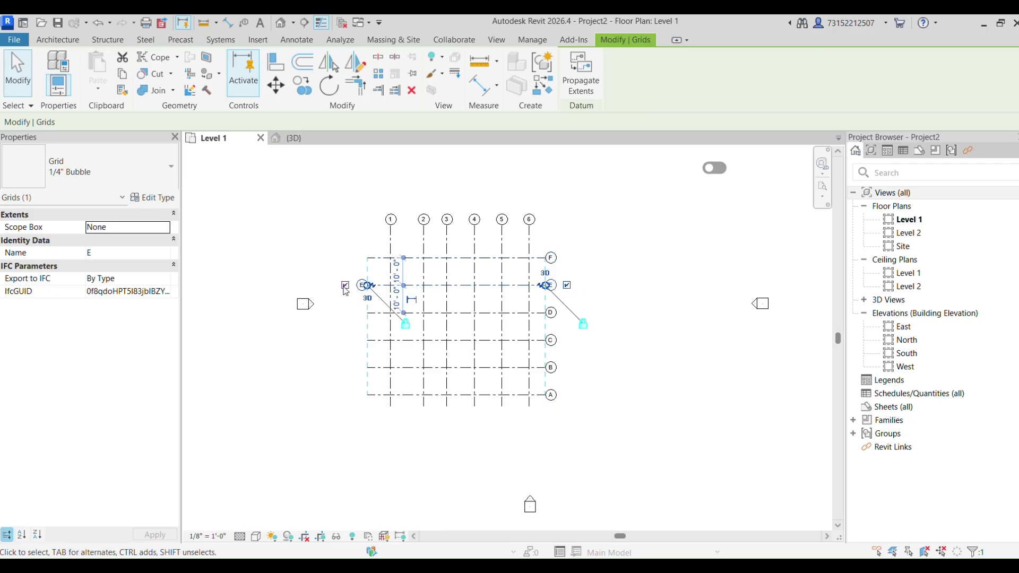
{"action": "left_click", "coordinate": [344, 293]}
{"action": "scroll", "coordinate": [371, 290], "scroll_direction": "up", "scroll_amount": 3}
{"action": "middle_click_drag", "start_coordinate": [511, 302], "coordinate": [524, 300]}
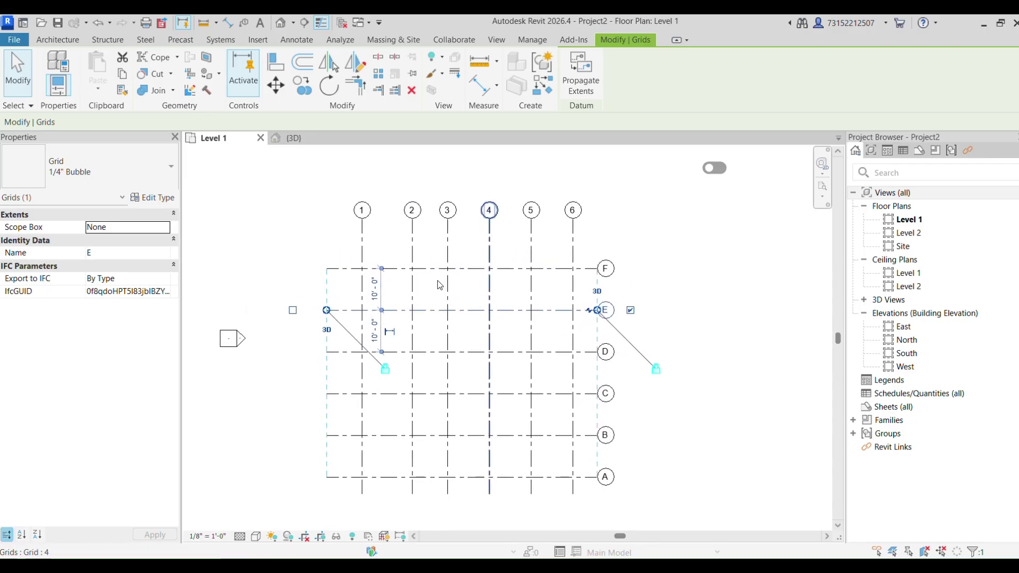
{"action": "left_click", "coordinate": [716, 289]}
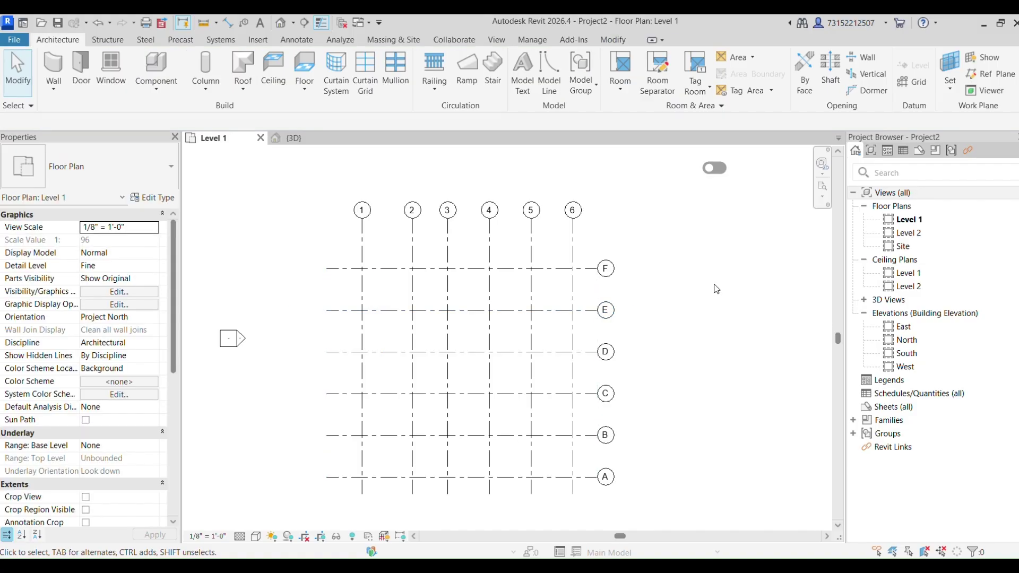
Step: Set the spacing between grids E and F to 8' 0" by moving grid E, and deselect it
{"action": "left_click", "coordinate": [542, 312]}
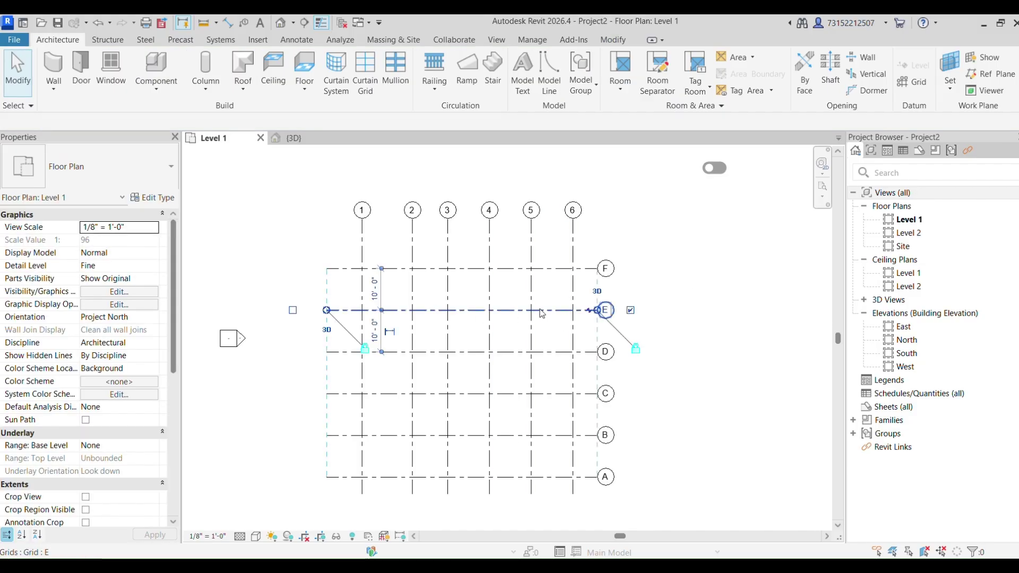
{"action": "scroll", "coordinate": [391, 306], "scroll_direction": "up", "scroll_amount": 2}
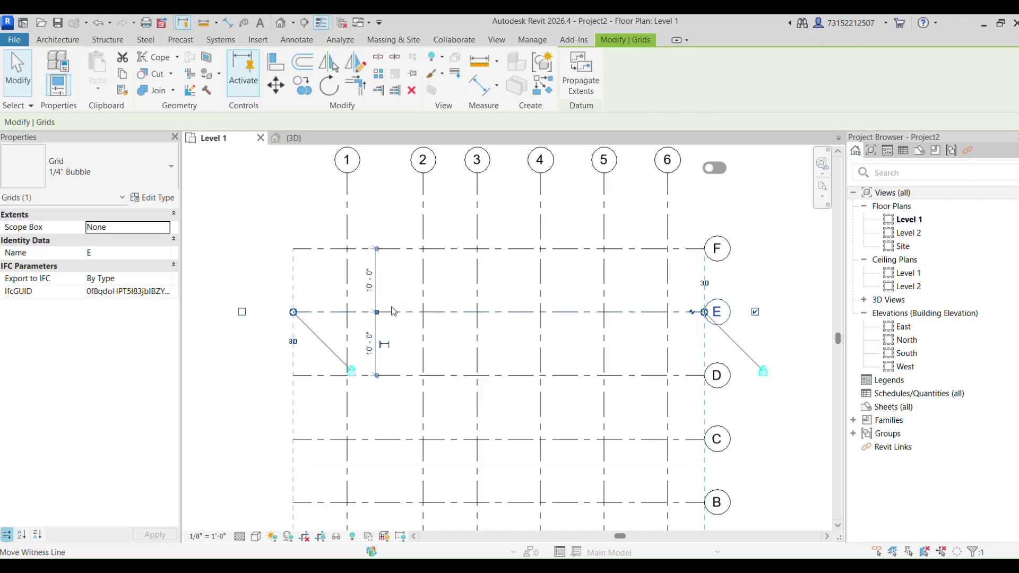
{"action": "left_click", "coordinate": [374, 279]}
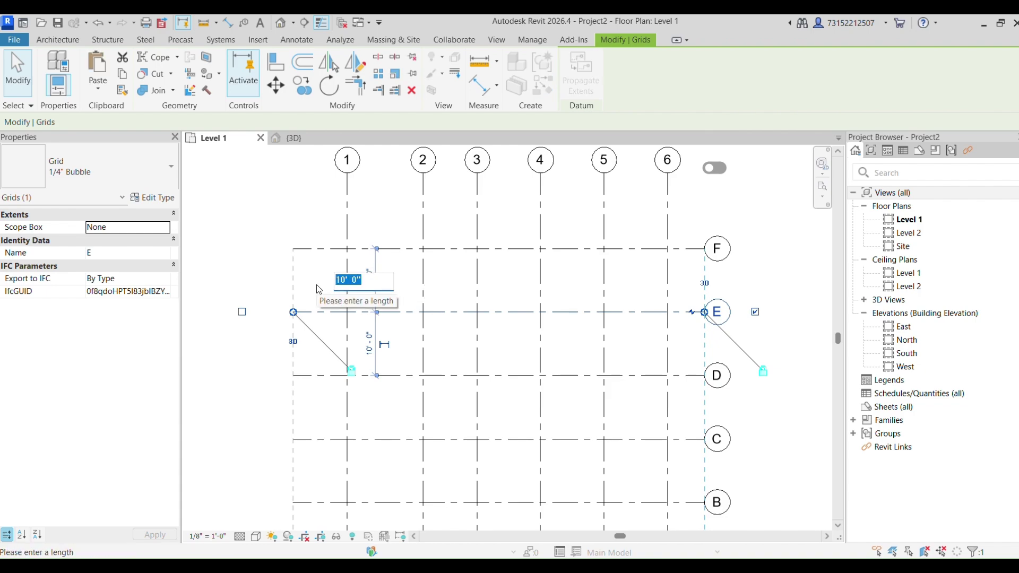
{"action": "type", "text": "8"}
{"action": "key", "text": "Return"}
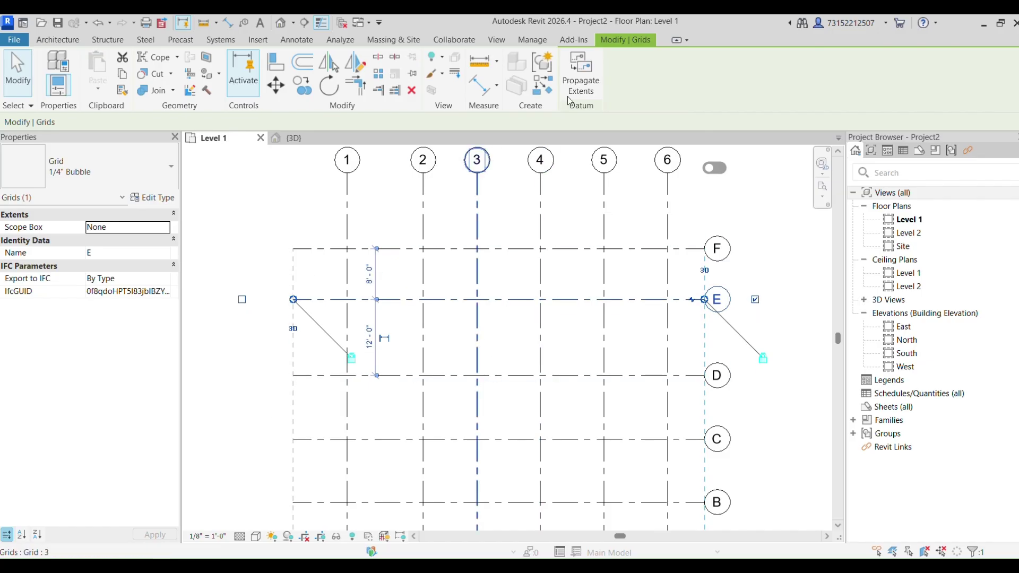
{"action": "left_click", "coordinate": [737, 244]}
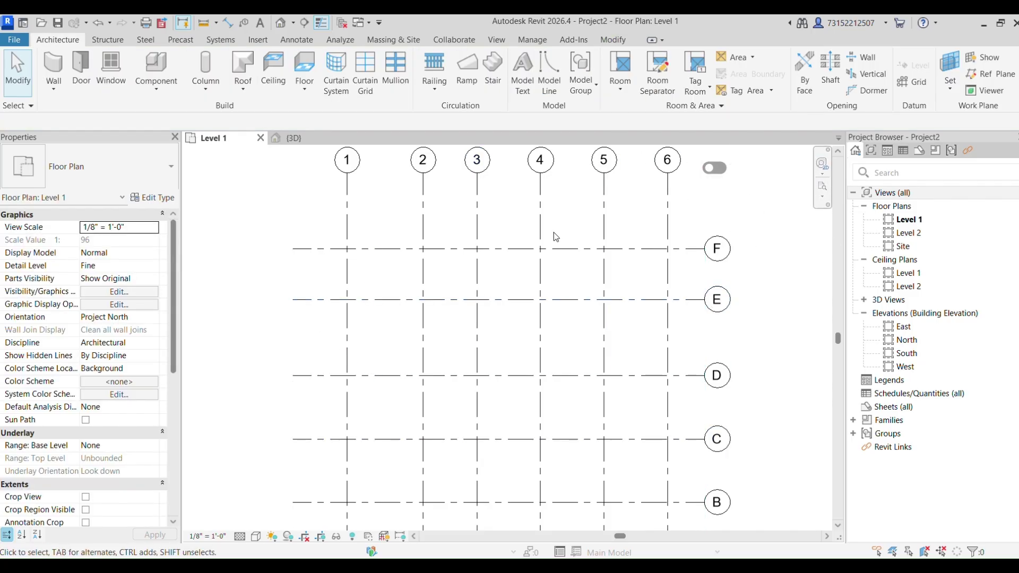
Step: Draw a start-end-radius arc grid from intersection A-1 to intersection B-2 with a radius of about 10' 9"
{"action": "scroll", "coordinate": [575, 275], "scroll_direction": "down", "scroll_amount": 3}
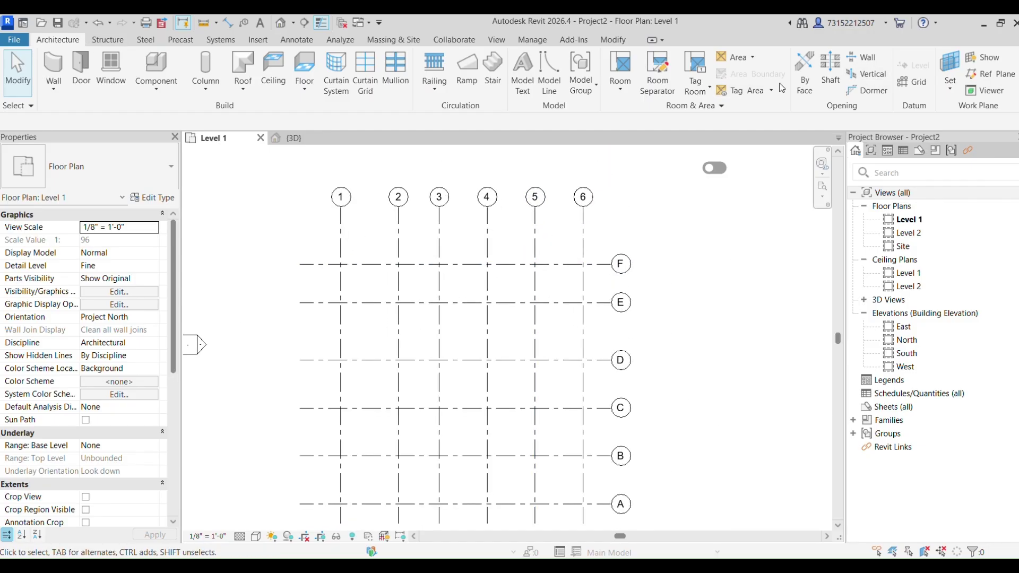
{"action": "left_click", "coordinate": [928, 79]}
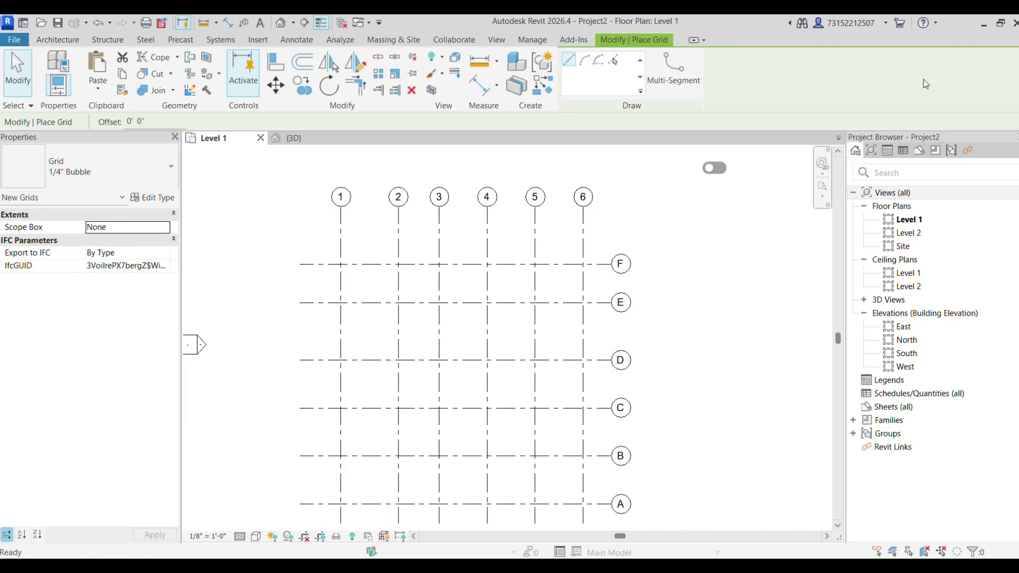
{"action": "left_click", "coordinate": [587, 65]}
{"action": "scroll", "coordinate": [531, 297], "scroll_direction": "down", "scroll_amount": 2}
{"action": "middle_click_drag", "start_coordinate": [530, 303], "coordinate": [593, 227]}
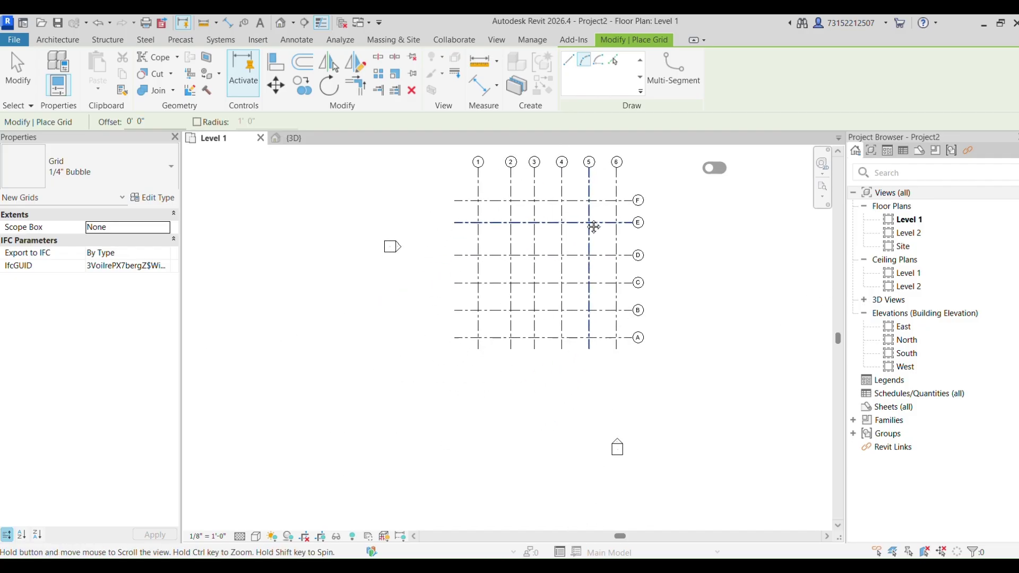
{"action": "scroll", "coordinate": [463, 349], "scroll_direction": "up", "scroll_amount": 2}
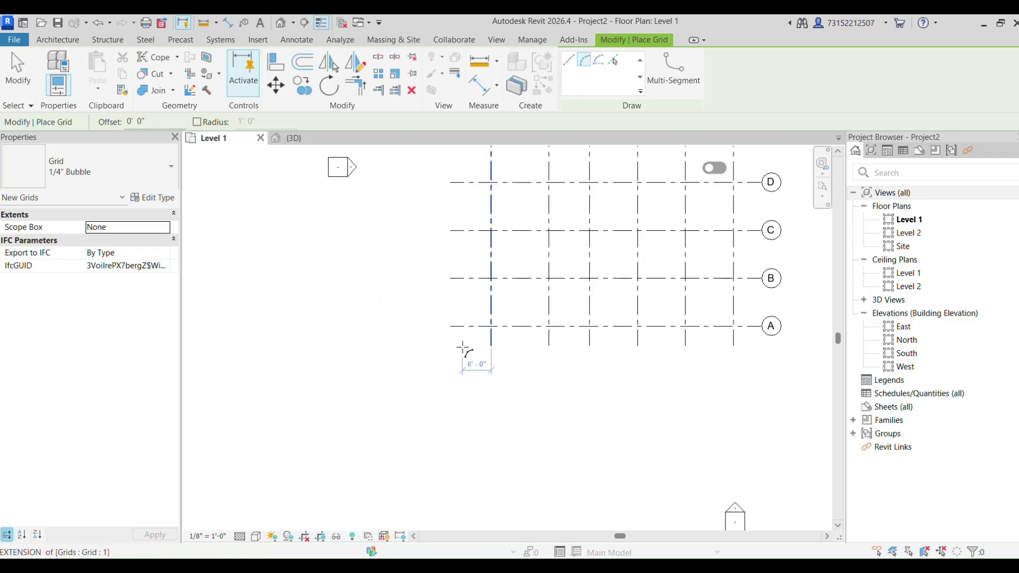
{"action": "left_click", "coordinate": [491, 327]}
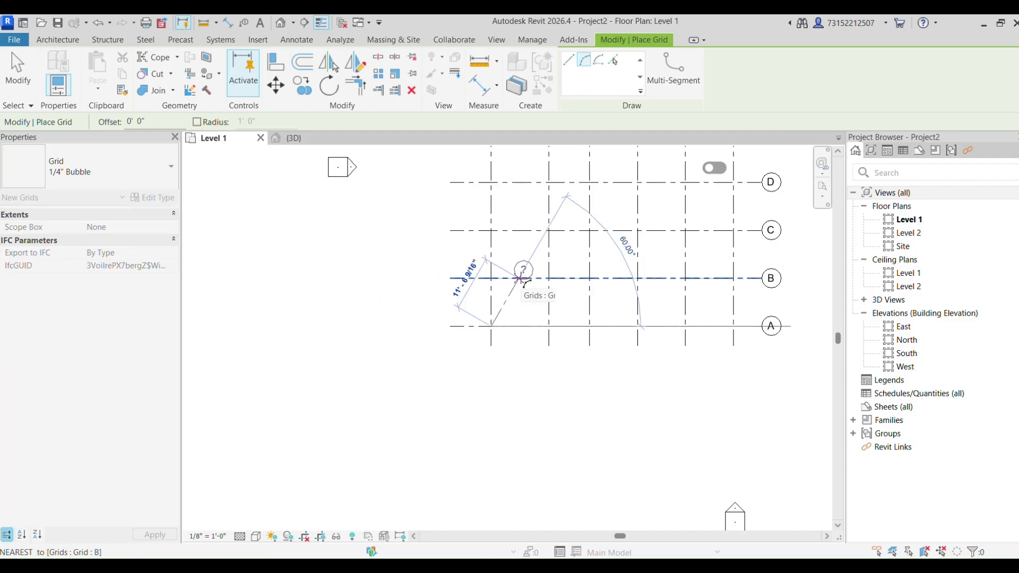
{"action": "left_click", "coordinate": [549, 278]}
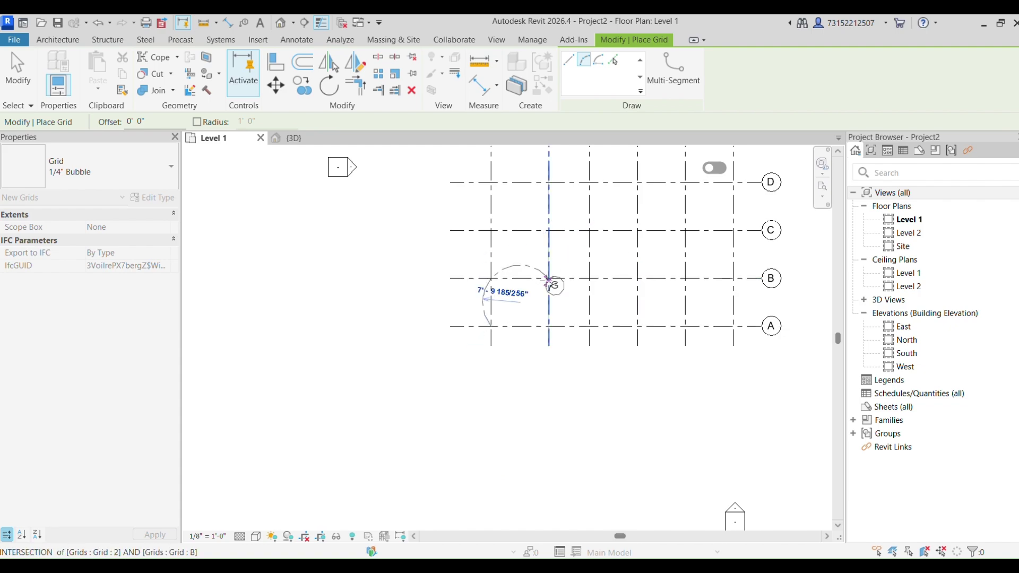
{"action": "left_click", "coordinate": [514, 299]}
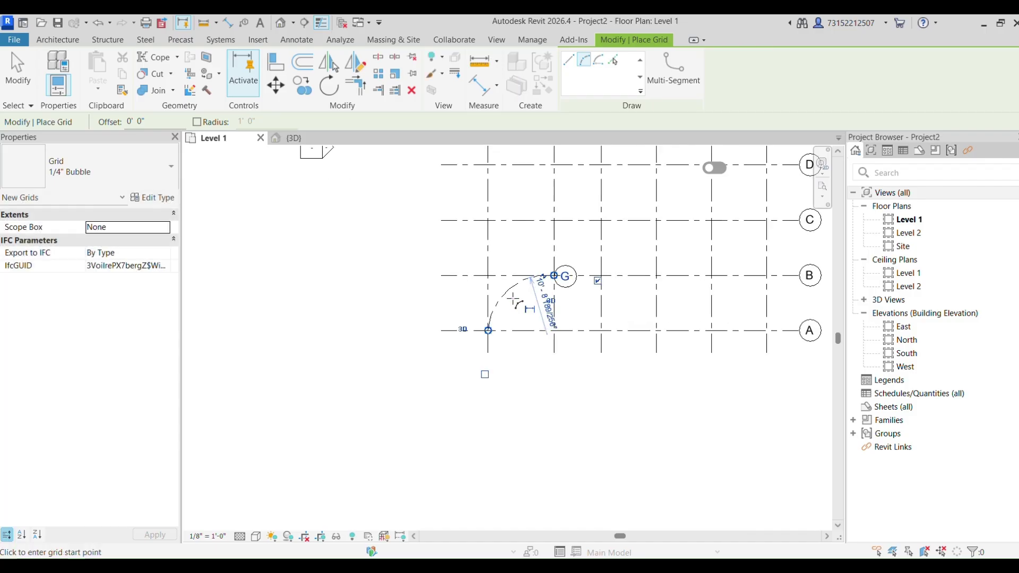
Step: Set the radius of the new arc grid to 10' 0" and end the Grid command
{"action": "scroll", "coordinate": [514, 299], "scroll_direction": "up", "scroll_amount": 5}
{"action": "left_click", "coordinate": [541, 305]}
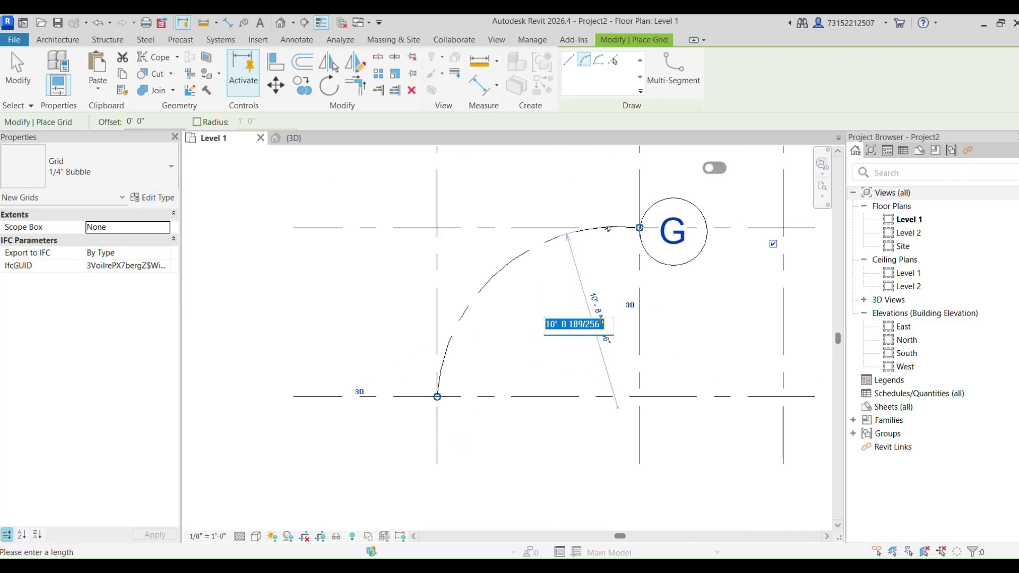
{"action": "type", "text": "10"}
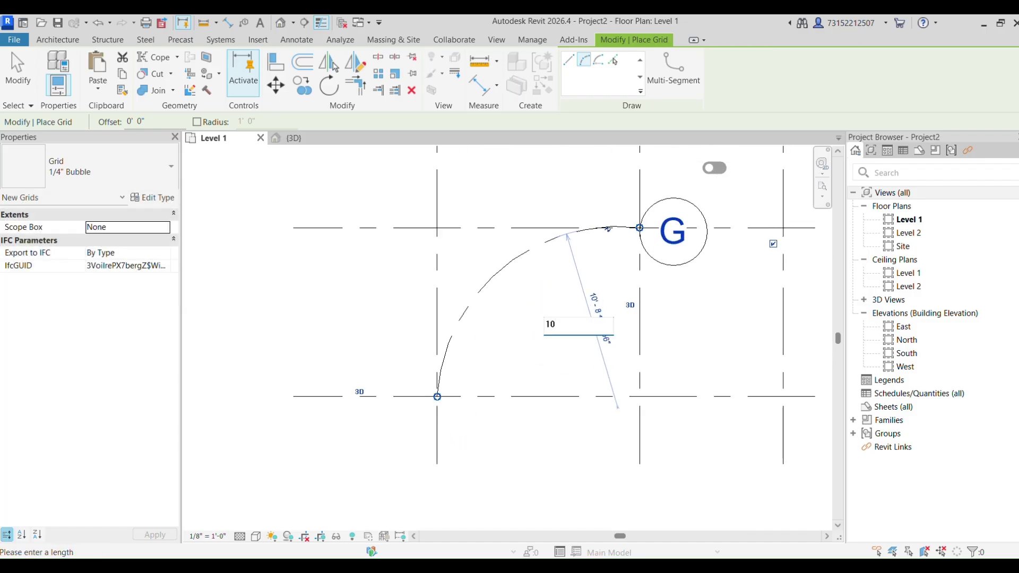
{"action": "type", "text": "'"}
{"action": "key", "text": "Return"}
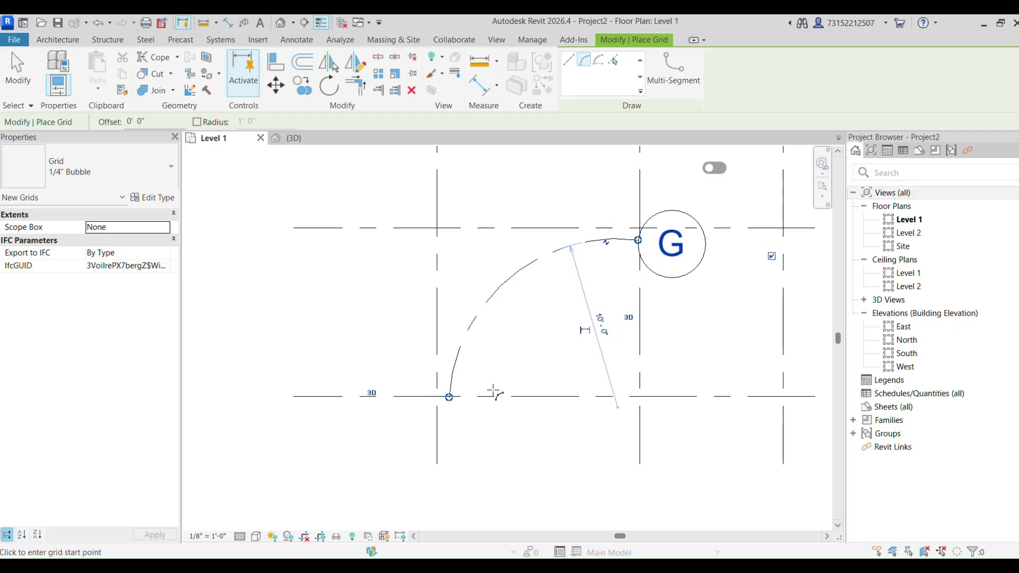
{"action": "key", "text": "Escape"}
{"action": "key", "text": "Escape"}
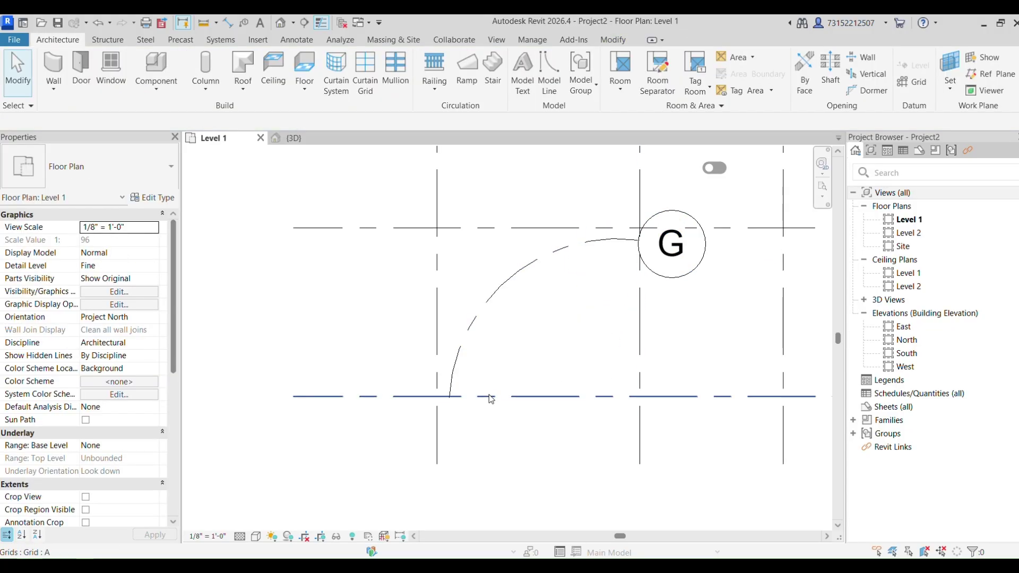
{"action": "scroll", "coordinate": [485, 381], "scroll_direction": "down", "scroll_amount": 3}
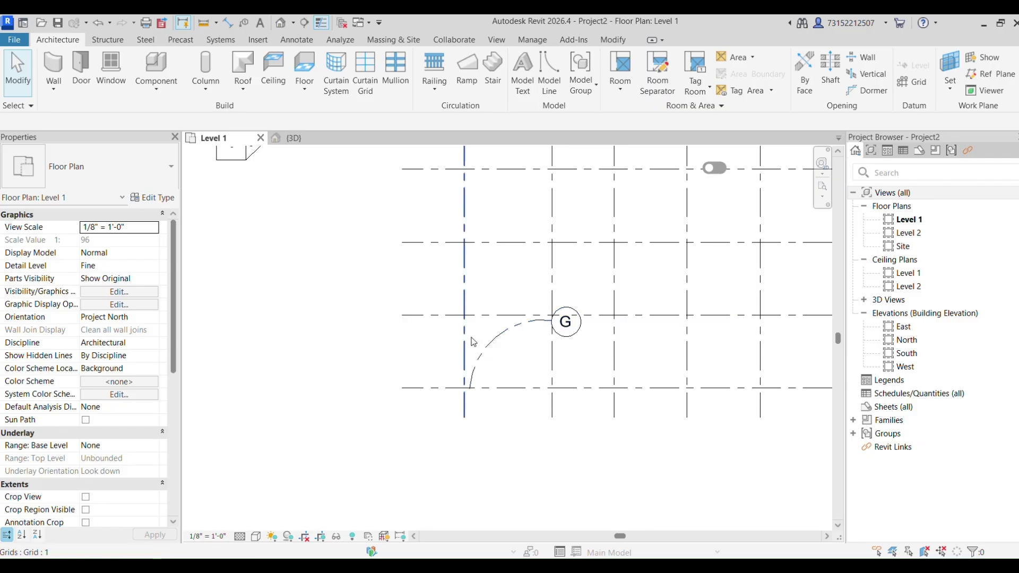
{"action": "left_click", "coordinate": [562, 337]}
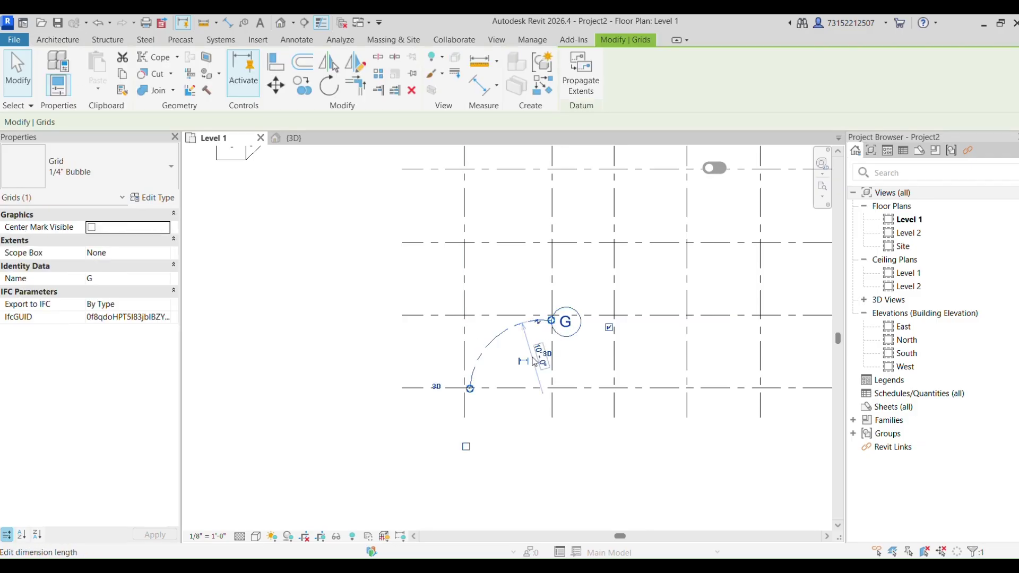
{"action": "scroll", "coordinate": [534, 363], "scroll_direction": "down", "scroll_amount": 2}
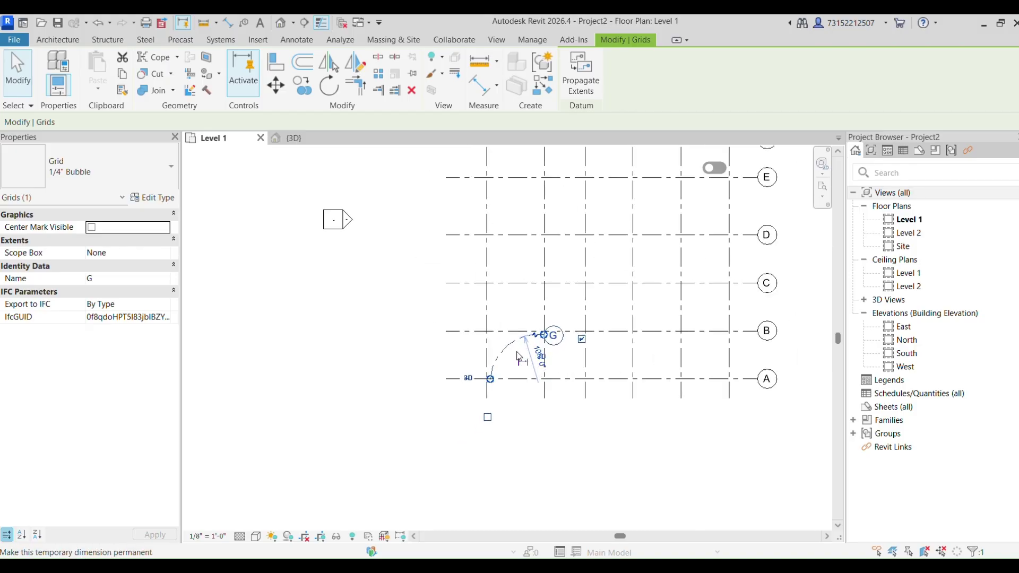
{"action": "scroll", "coordinate": [519, 356], "scroll_direction": "up", "scroll_amount": 2}
{"action": "left_click", "coordinate": [375, 382]}
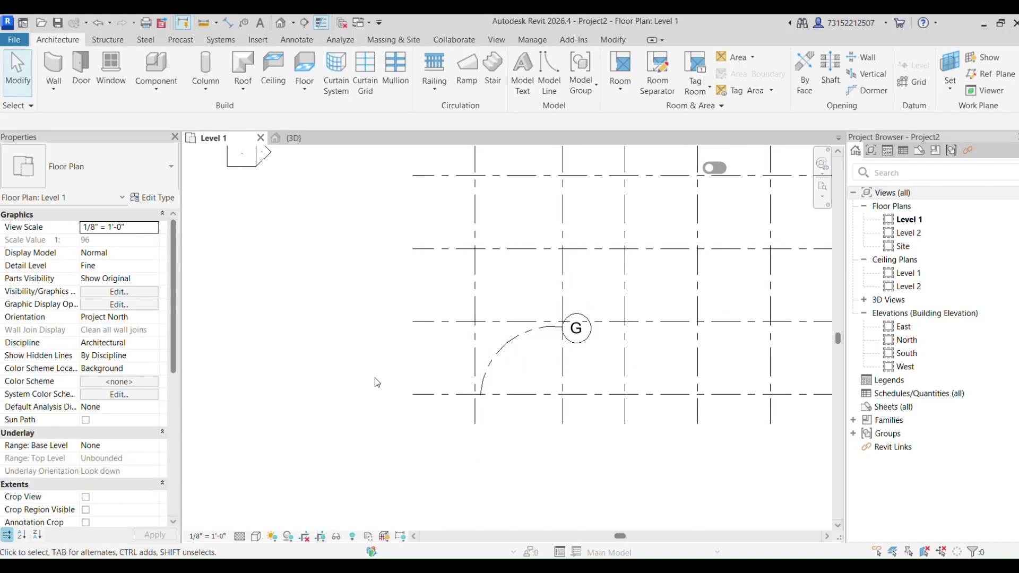
Step: Draw a center-ends arc grid centred on intersection C-4, a 20' 0" radius semicircle from grid 6 back to grid C near grid 2
{"action": "scroll", "coordinate": [375, 382], "scroll_direction": "down", "scroll_amount": 2}
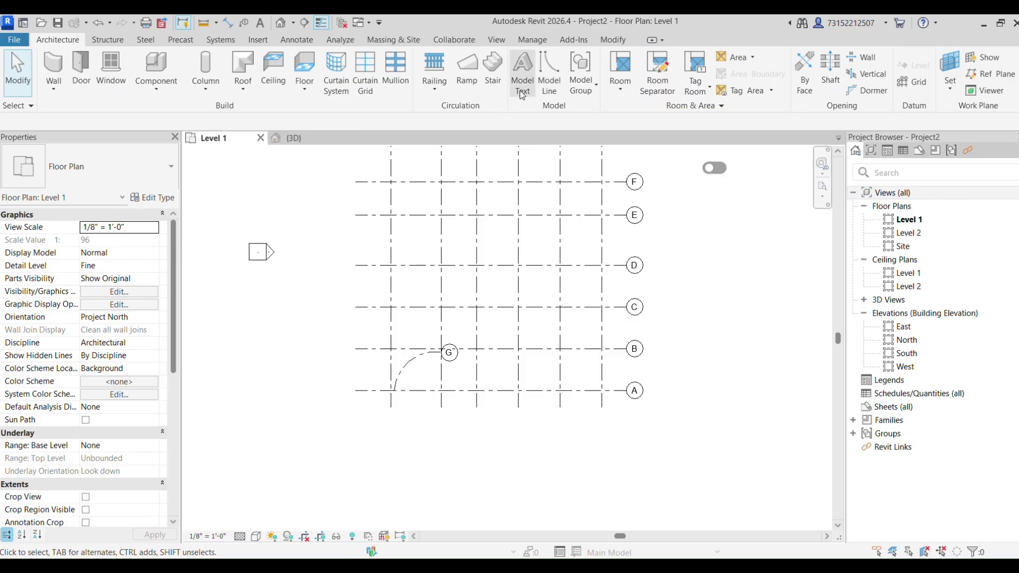
{"action": "left_click", "coordinate": [913, 82]}
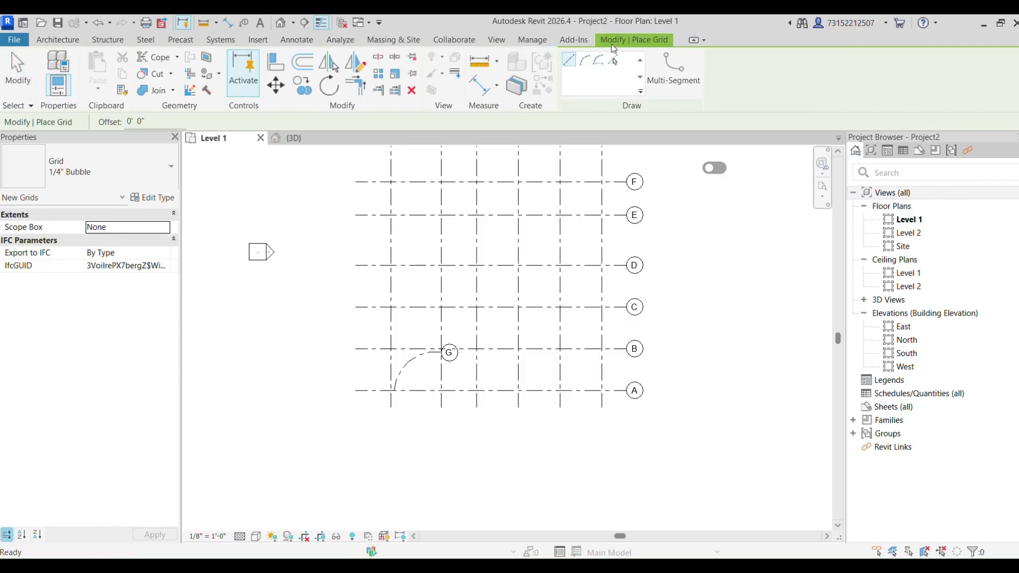
{"action": "left_click", "coordinate": [604, 68]}
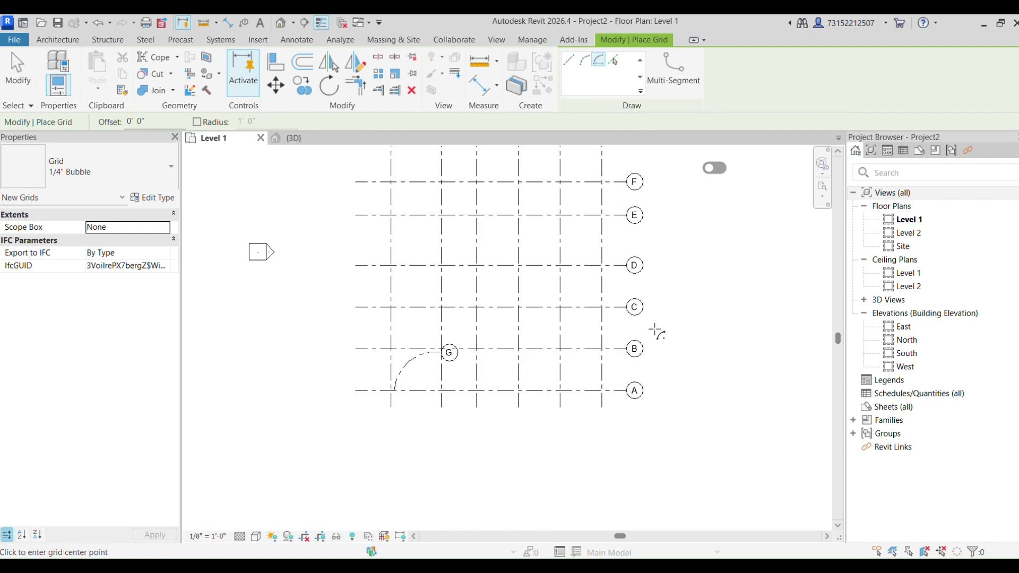
{"action": "left_click", "coordinate": [519, 306]}
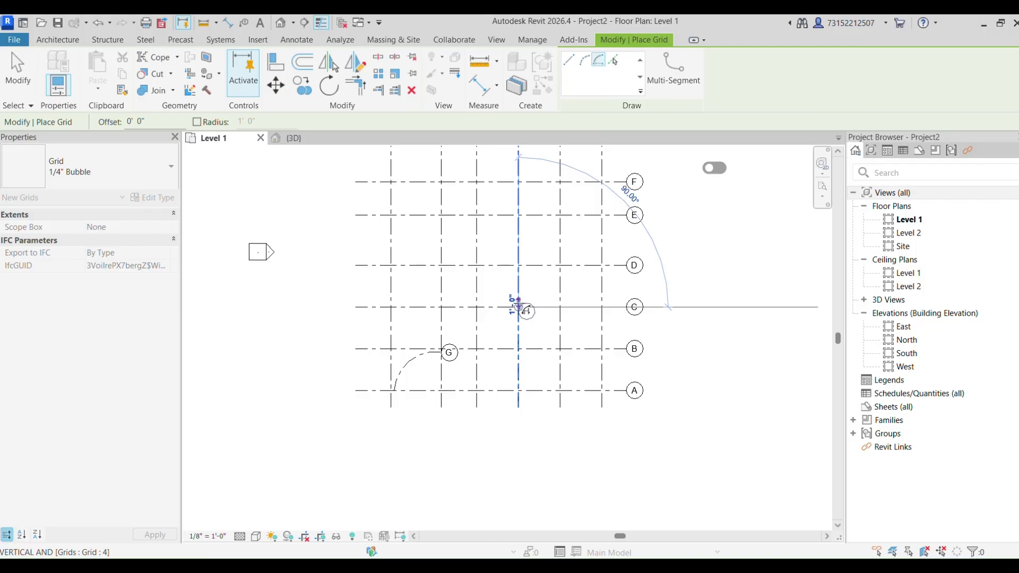
{"action": "left_click", "coordinate": [602, 307]}
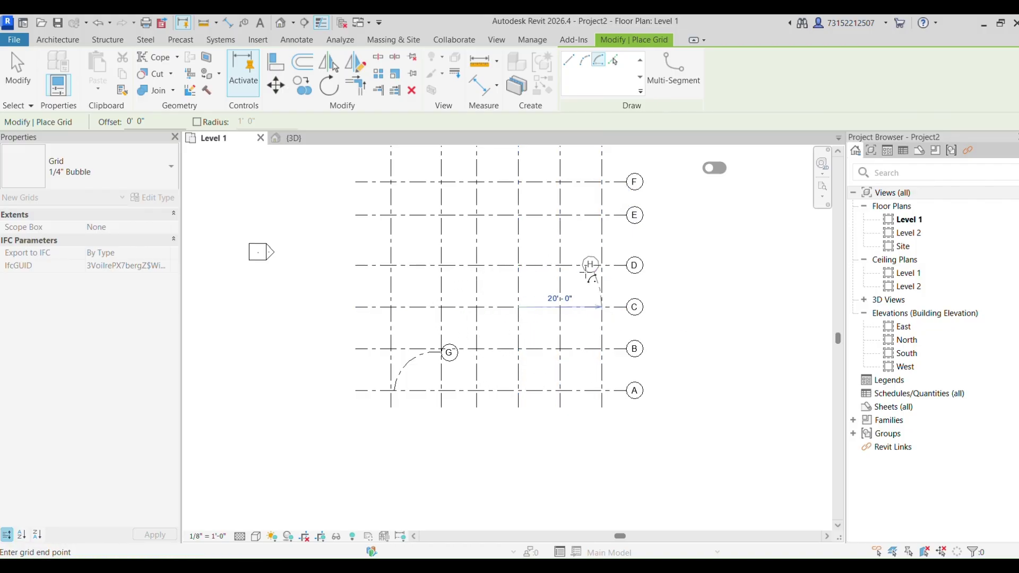
{"action": "left_click", "coordinate": [435, 307]}
{"action": "scroll", "coordinate": [475, 249], "scroll_direction": "up", "scroll_amount": 2}
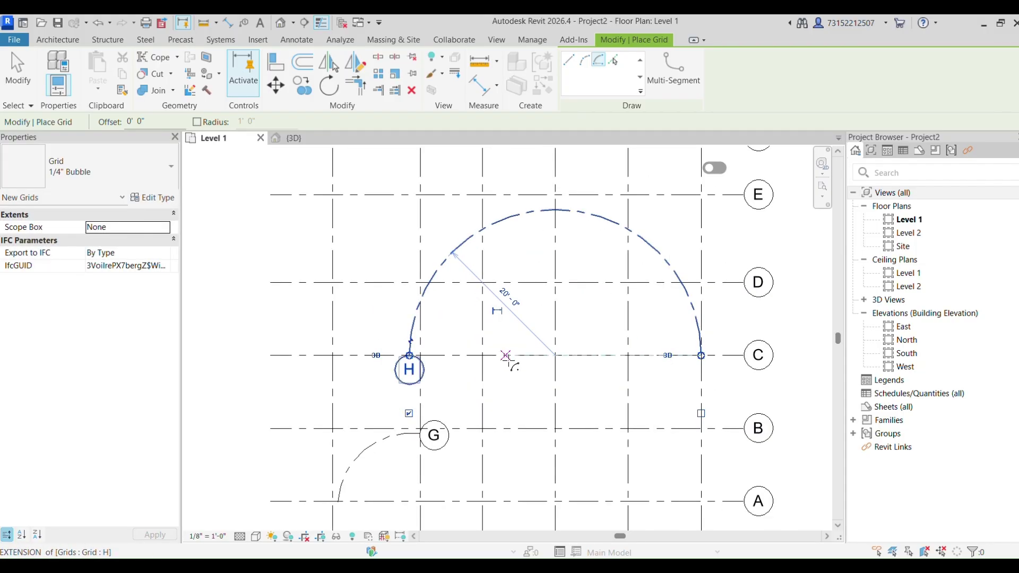
{"action": "scroll", "coordinate": [398, 367], "scroll_direction": "up", "scroll_amount": 2}
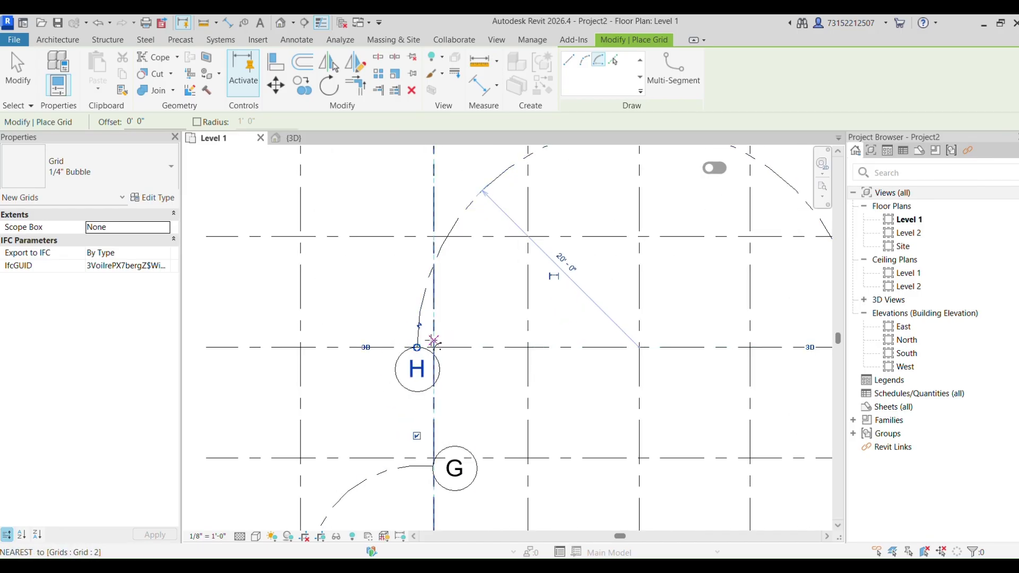
{"action": "scroll", "coordinate": [433, 343], "scroll_direction": "down", "scroll_amount": 4}
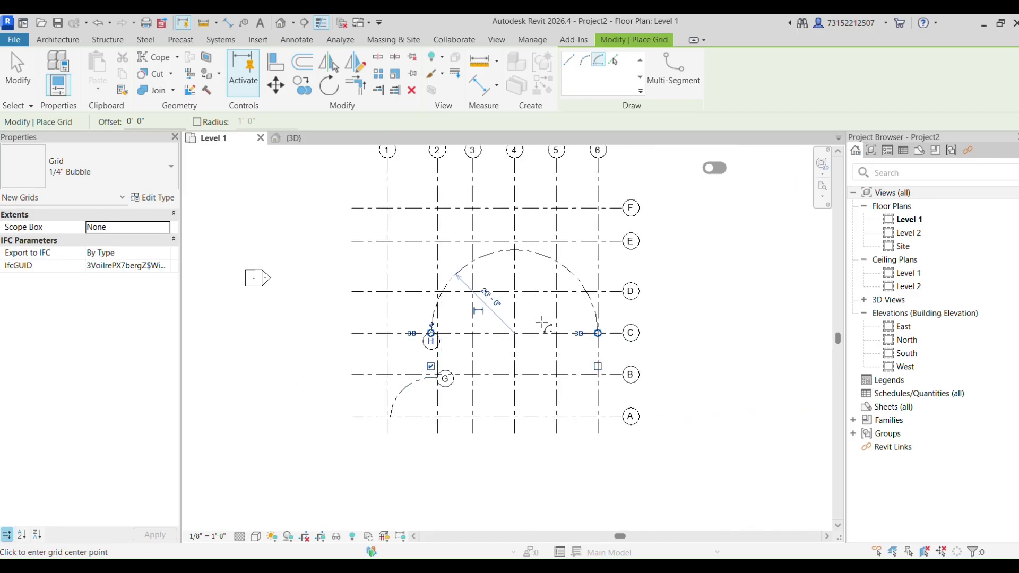
{"action": "key", "text": "Escape"}
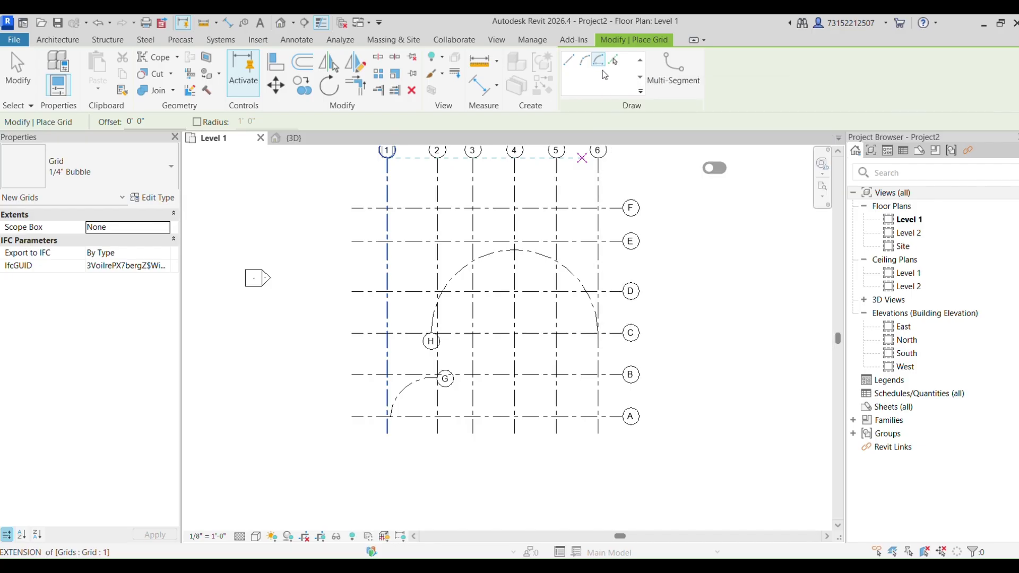
Step: Start a multi-segment grid and sketch a vertical line about 24' 0" long in the empty area east of grid 6
{"action": "left_click", "coordinate": [671, 86]}
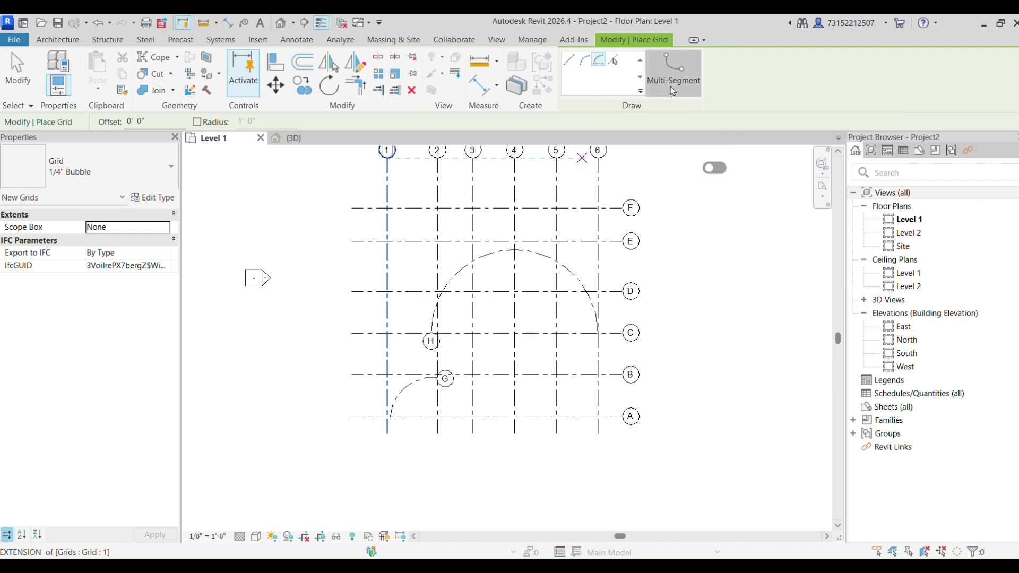
{"action": "middle_click_drag", "start_coordinate": [639, 273], "coordinate": [465, 313]}
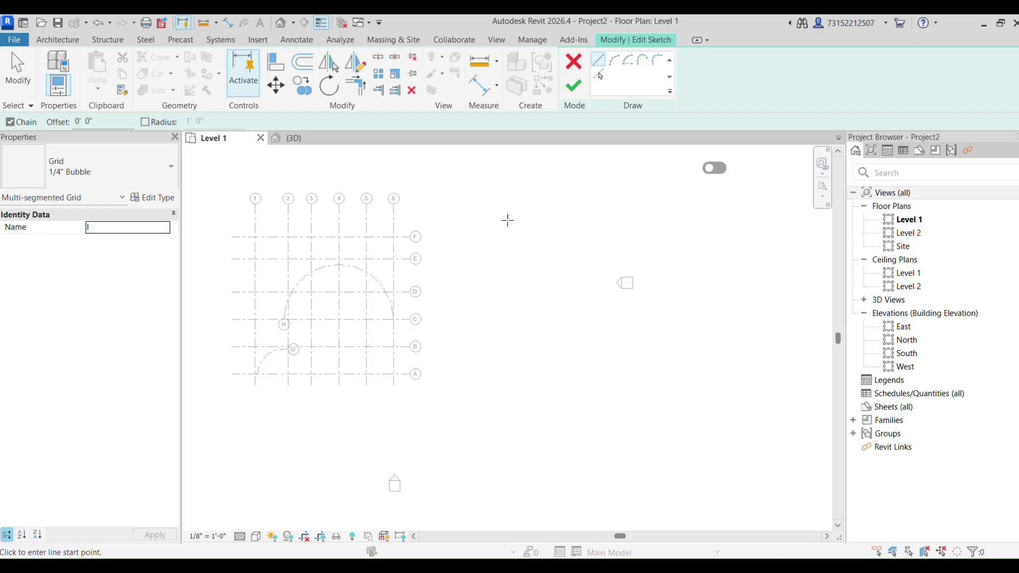
{"action": "left_click", "coordinate": [514, 205]}
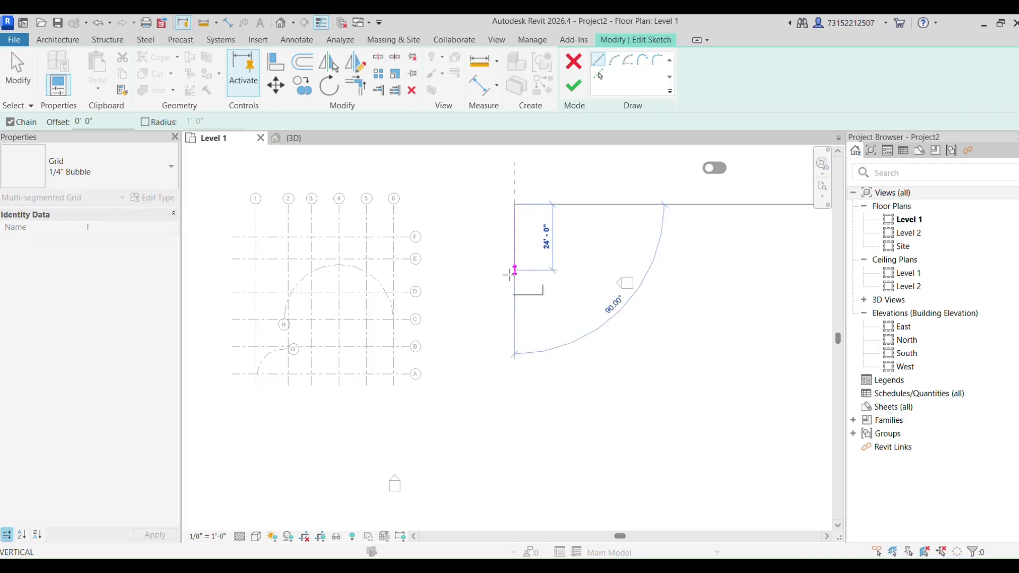
{"action": "left_click", "coordinate": [509, 273]}
{"action": "key", "text": "Escape"}
{"action": "key", "text": "Escape"}
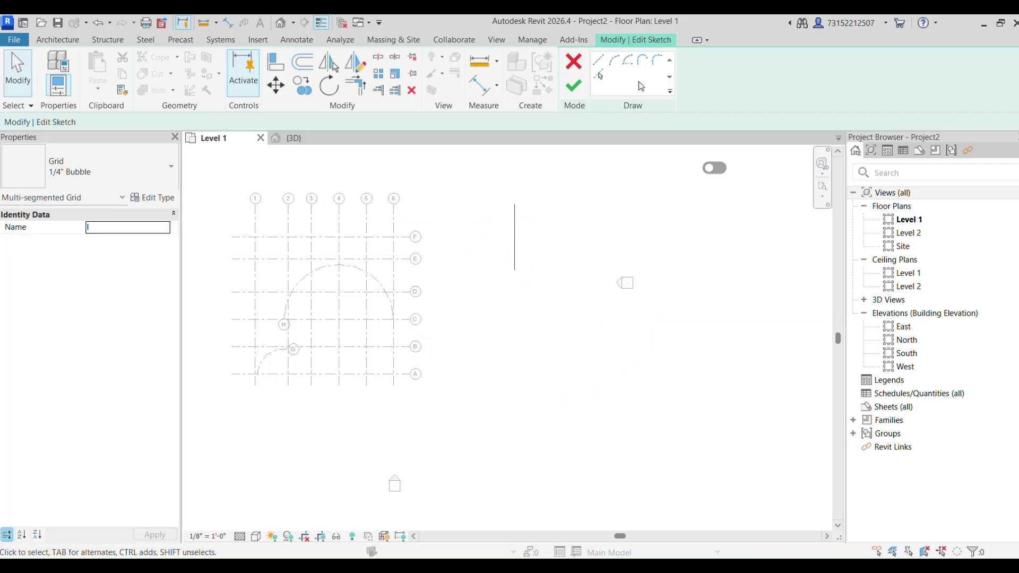
Step: Add a horizontal segment about 20' 0" long eastward from the vertical line's lower end, finish the grid sketch and deselect it
{"action": "left_click", "coordinate": [598, 60]}
{"action": "left_click", "coordinate": [598, 63]}
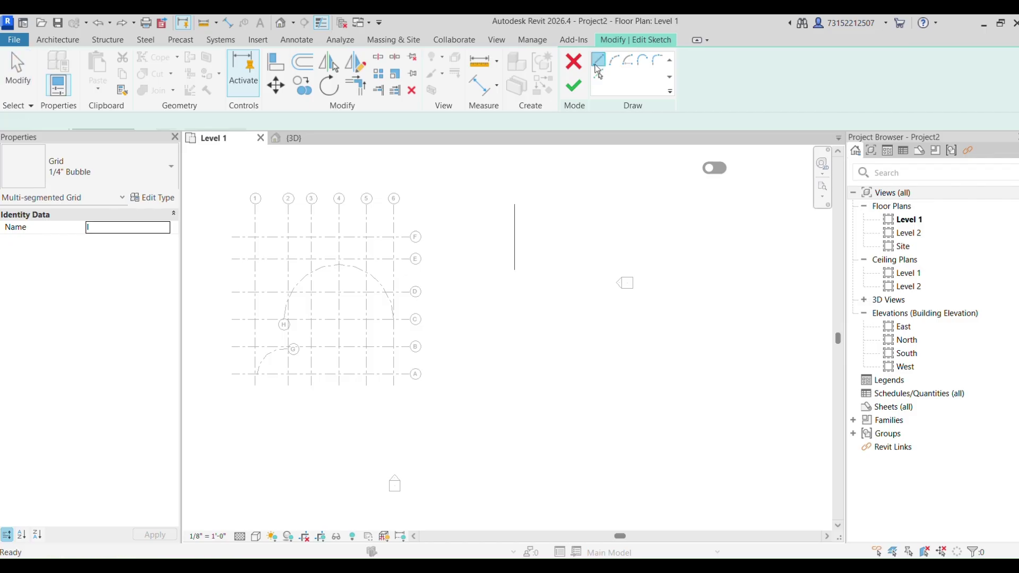
{"action": "left_click", "coordinate": [515, 271]}
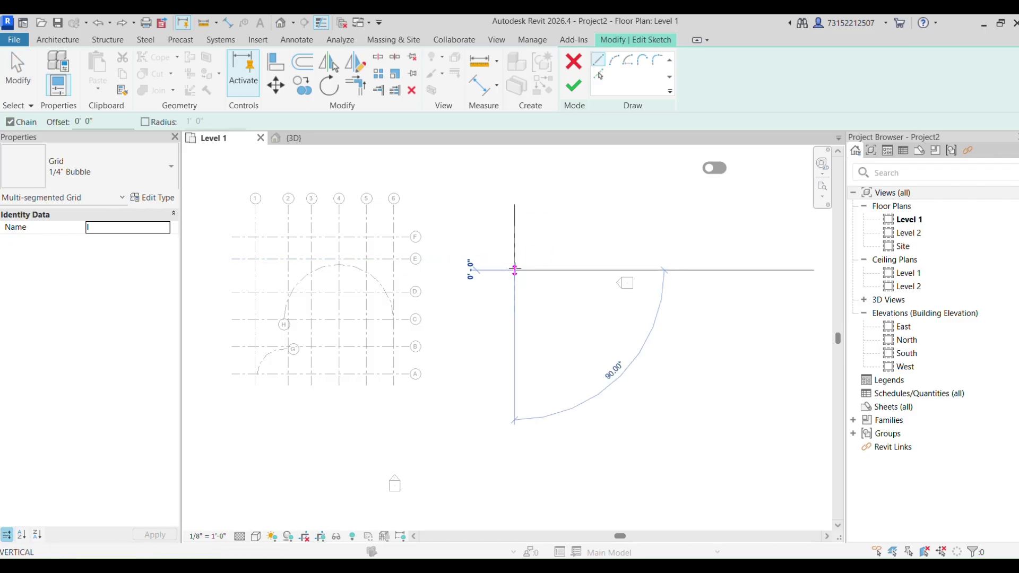
{"action": "left_click", "coordinate": [569, 274]}
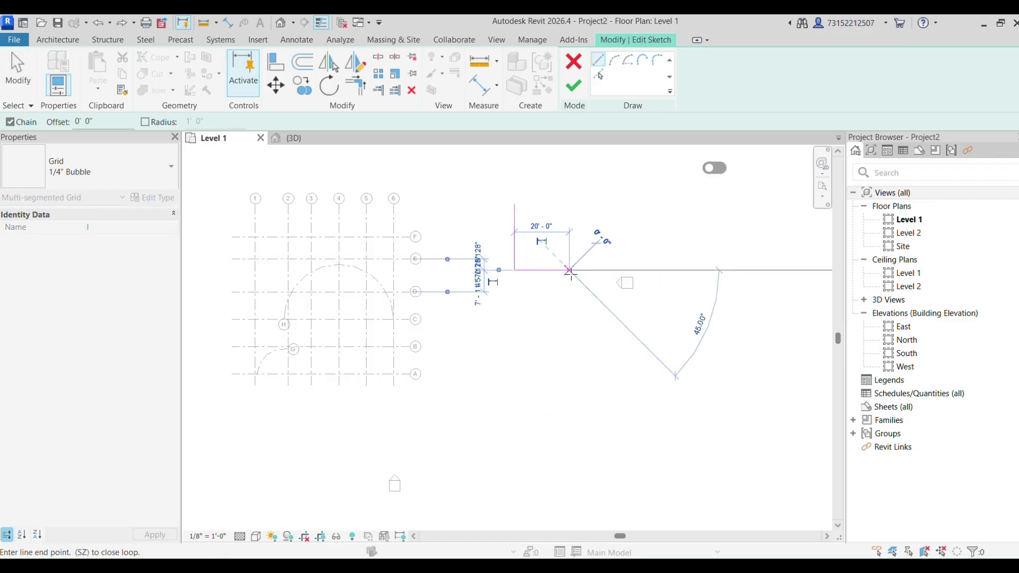
{"action": "left_click", "coordinate": [573, 90]}
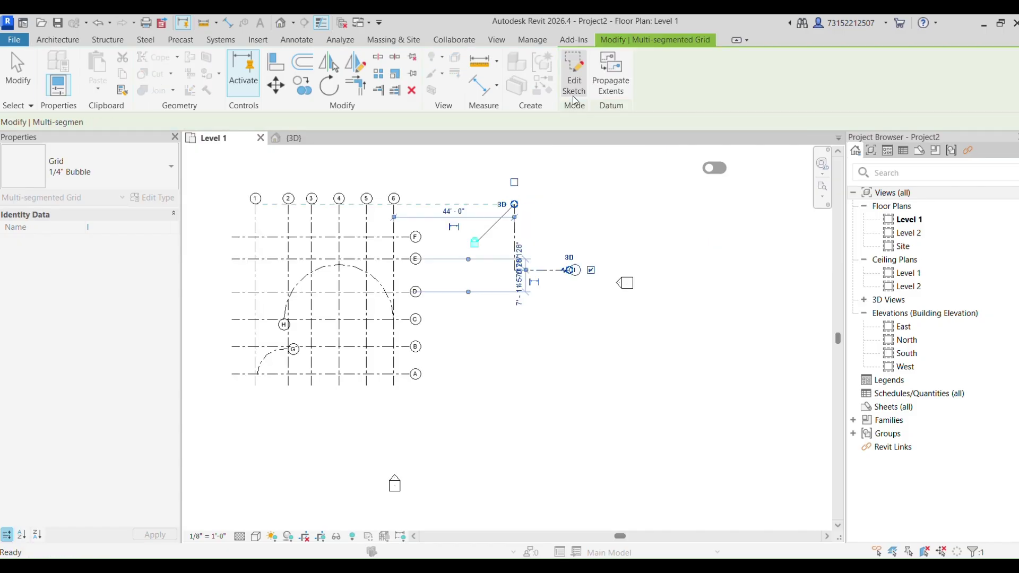
{"action": "left_click", "coordinate": [547, 309]}
{"action": "scroll", "coordinate": [534, 284], "scroll_direction": "up", "scroll_amount": 2}
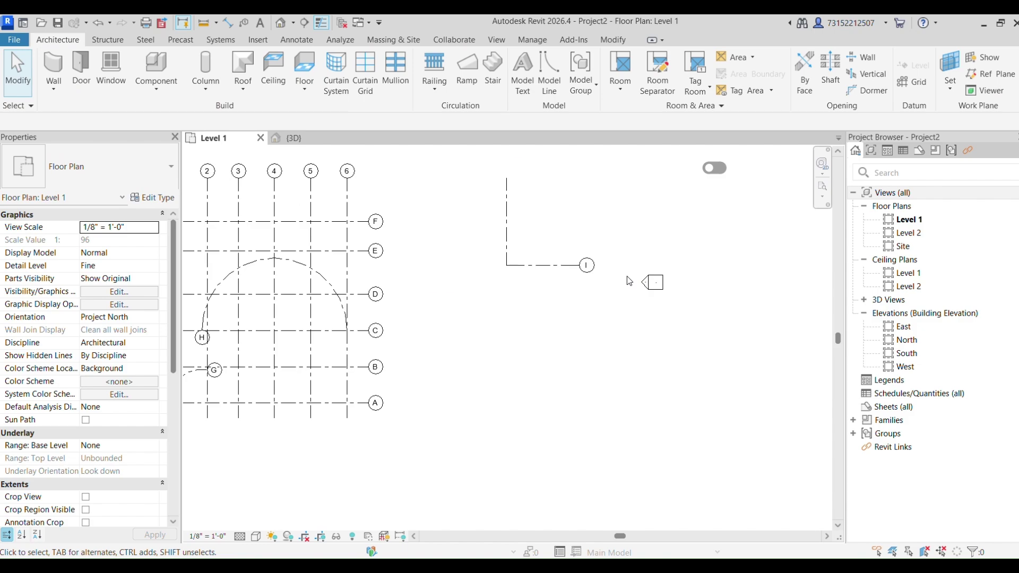
Step: Open the sketch of multi-segment grid I for editing, close it again and deselect the grid
{"action": "left_click", "coordinate": [547, 267]}
{"action": "double_click", "coordinate": [546, 267]}
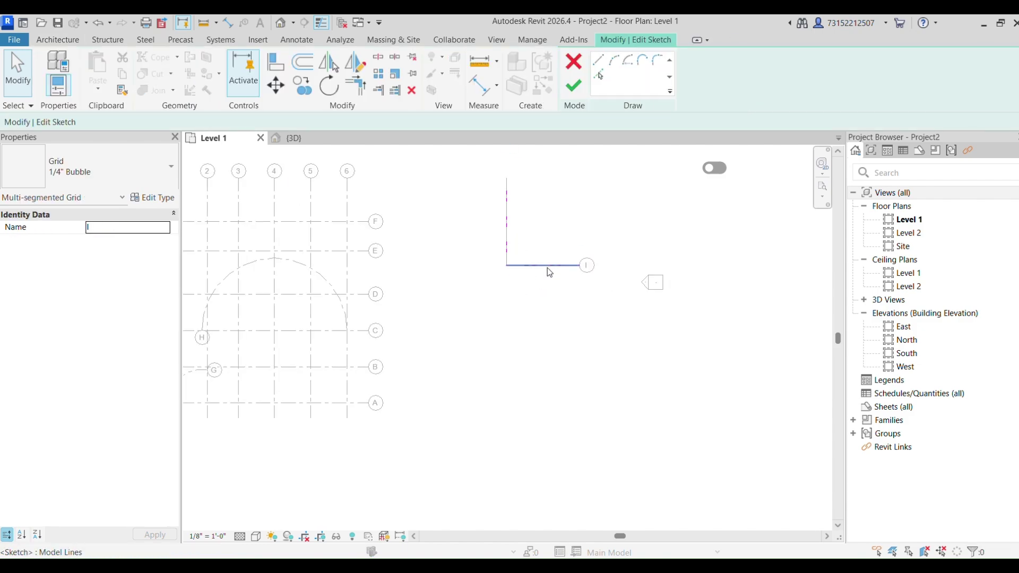
{"action": "left_click", "coordinate": [569, 92]}
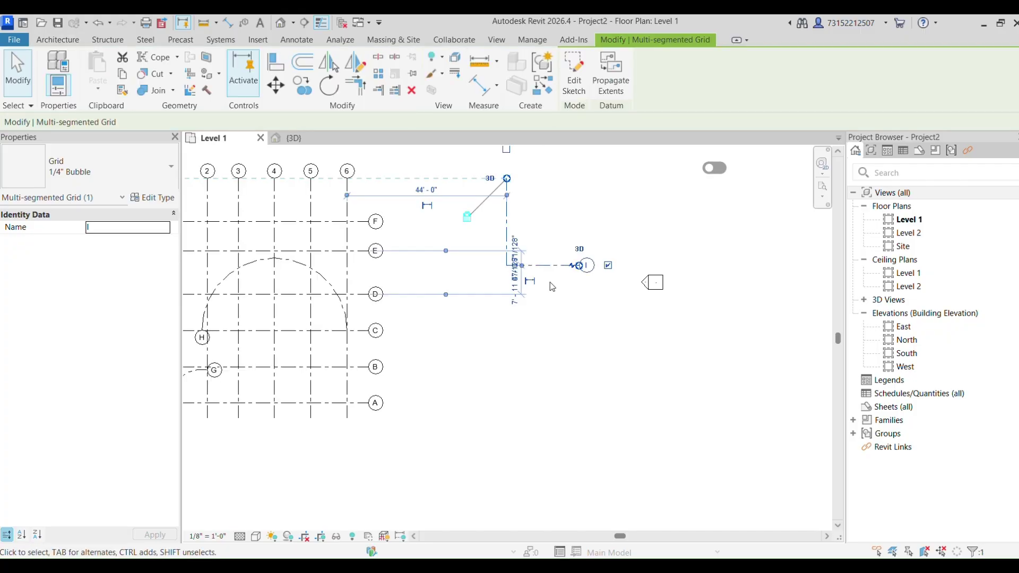
{"action": "left_click", "coordinate": [553, 297]}
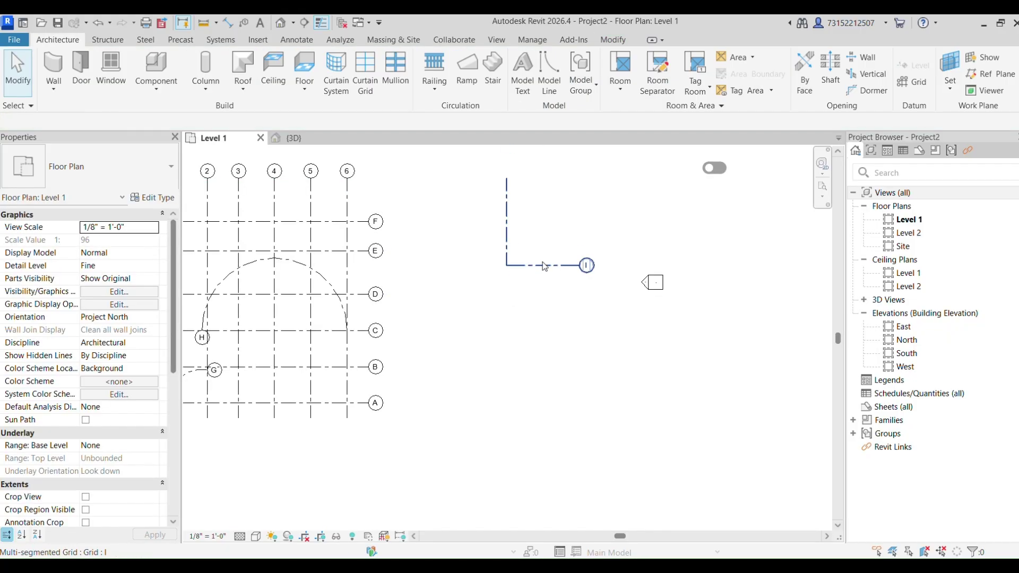
Step: Edit grid I's sketch and round the corner between its two segments with a 2' 0" radius fillet arc
{"action": "double_click", "coordinate": [544, 265]}
{"action": "scroll", "coordinate": [540, 226], "scroll_direction": "up", "scroll_amount": 5}
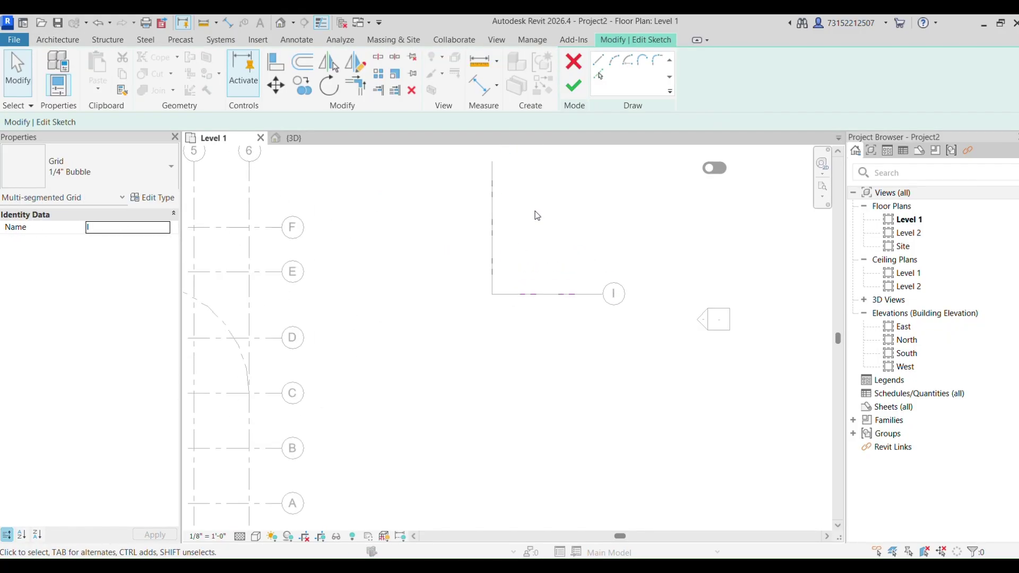
{"action": "left_click", "coordinate": [657, 62]}
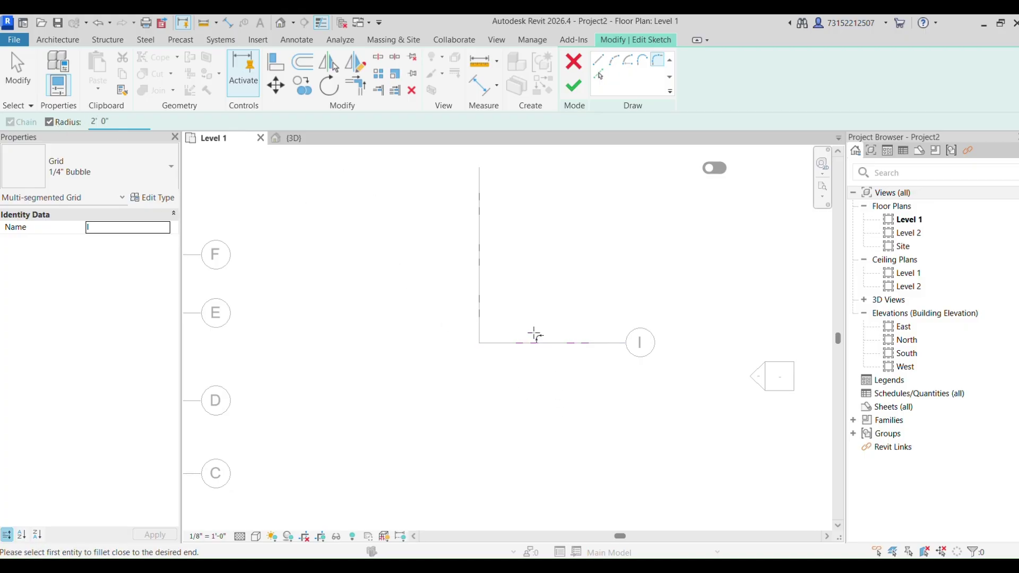
{"action": "left_click", "coordinate": [510, 342]}
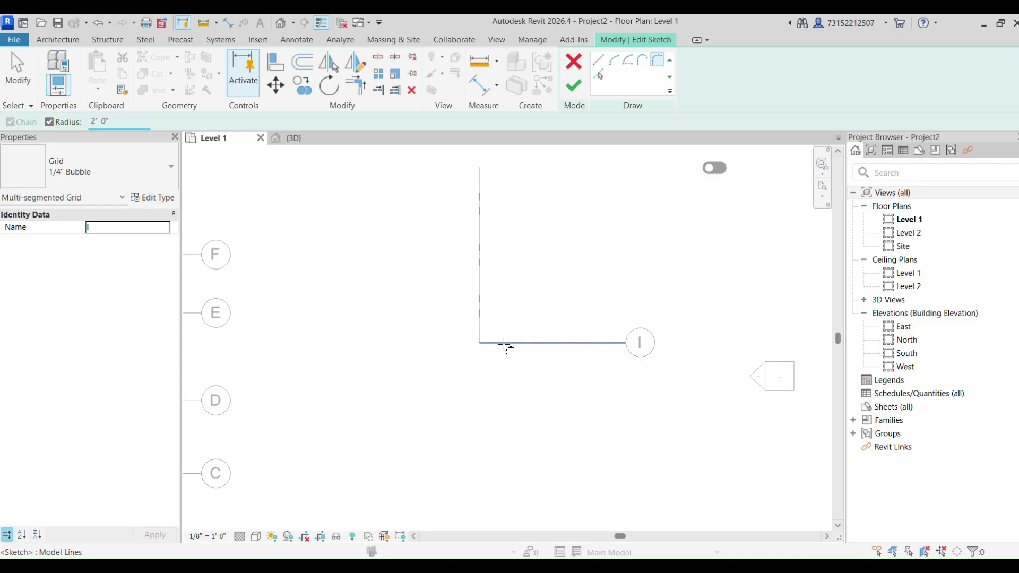
{"action": "left_click", "coordinate": [480, 303]}
{"action": "scroll", "coordinate": [480, 337], "scroll_direction": "up", "scroll_amount": 5}
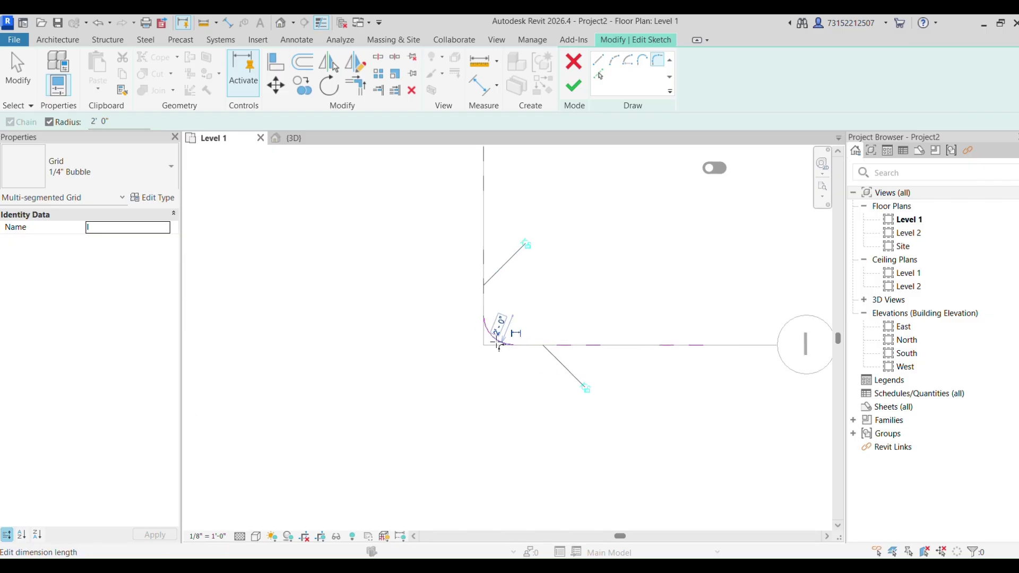
Step: Set the fillet arc's radius to 5' 0" and finish grid I's sketch
{"action": "left_click", "coordinate": [512, 311]}
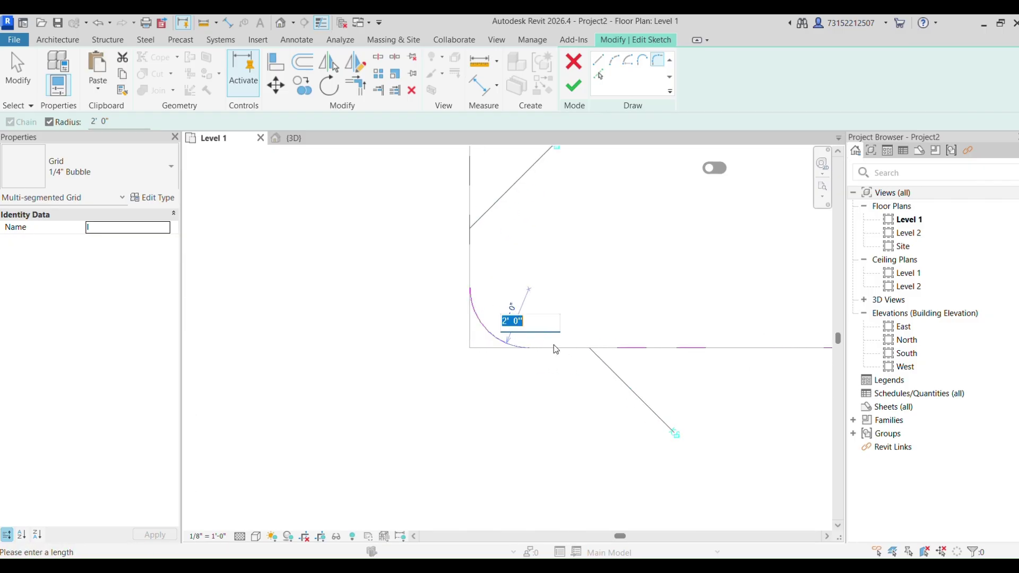
{"action": "type", "text": "5'"}
{"action": "key", "text": "Return"}
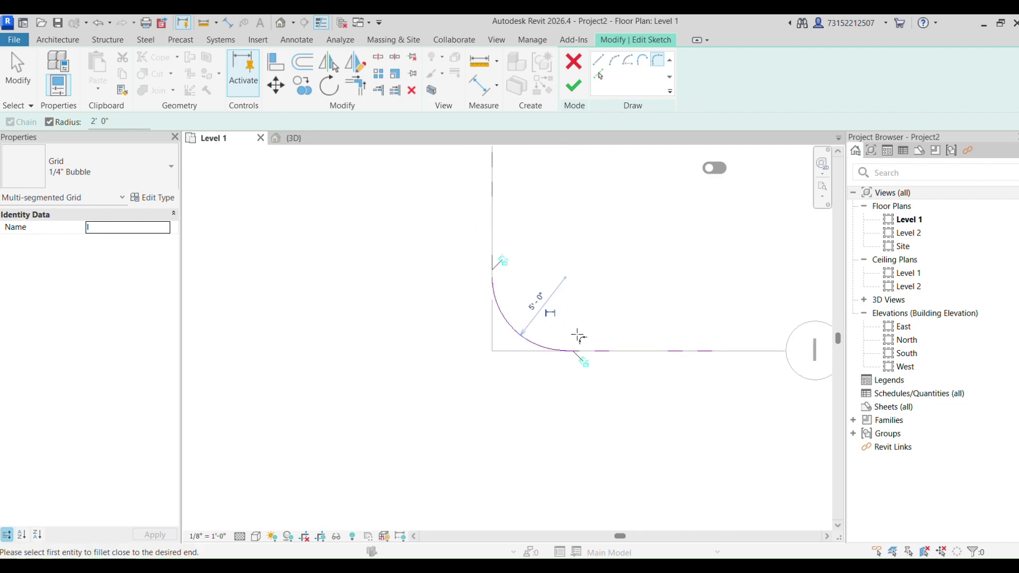
{"action": "scroll", "coordinate": [552, 324], "scroll_direction": "down", "scroll_amount": 3}
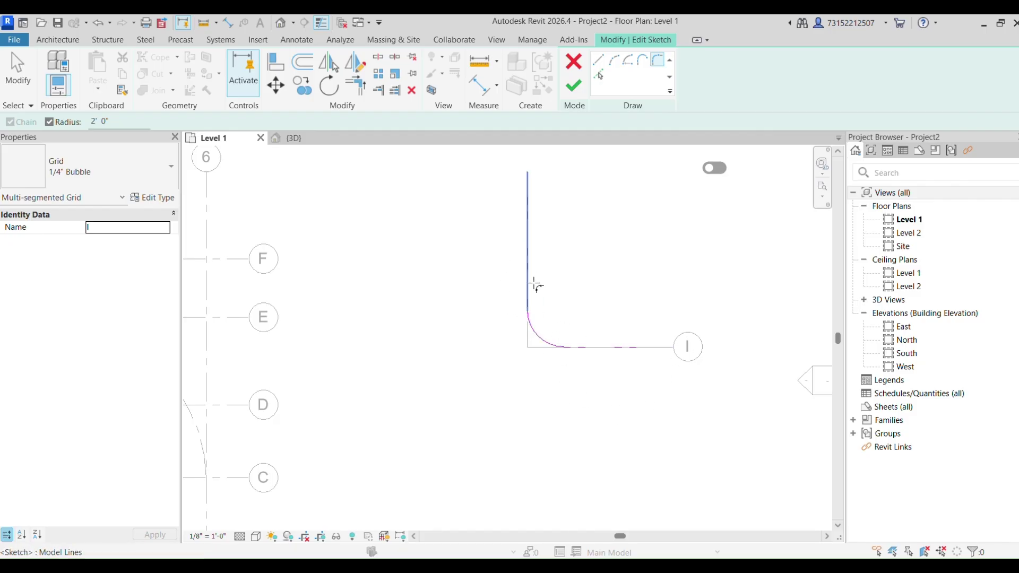
{"action": "left_click", "coordinate": [574, 90]}
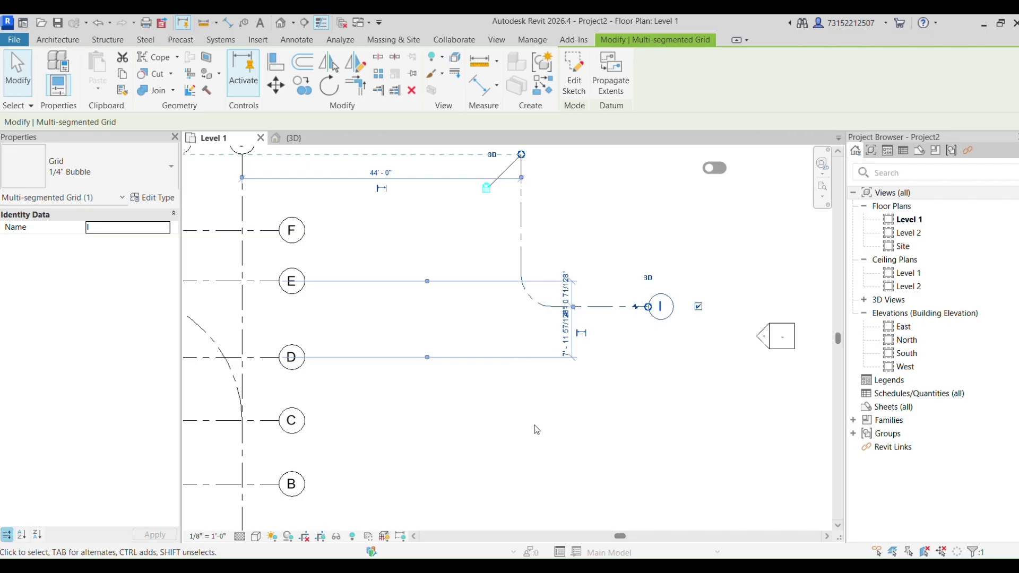
Step: Set the Level 1 view's visual style to Shaded and deselect grid I
{"action": "left_click", "coordinate": [255, 536]}
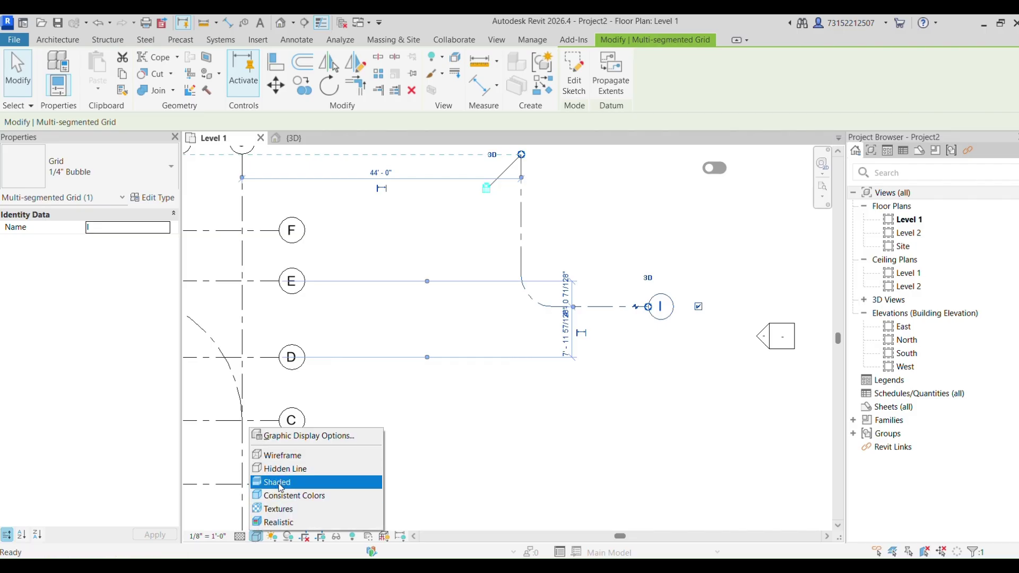
{"action": "left_click", "coordinate": [280, 484]}
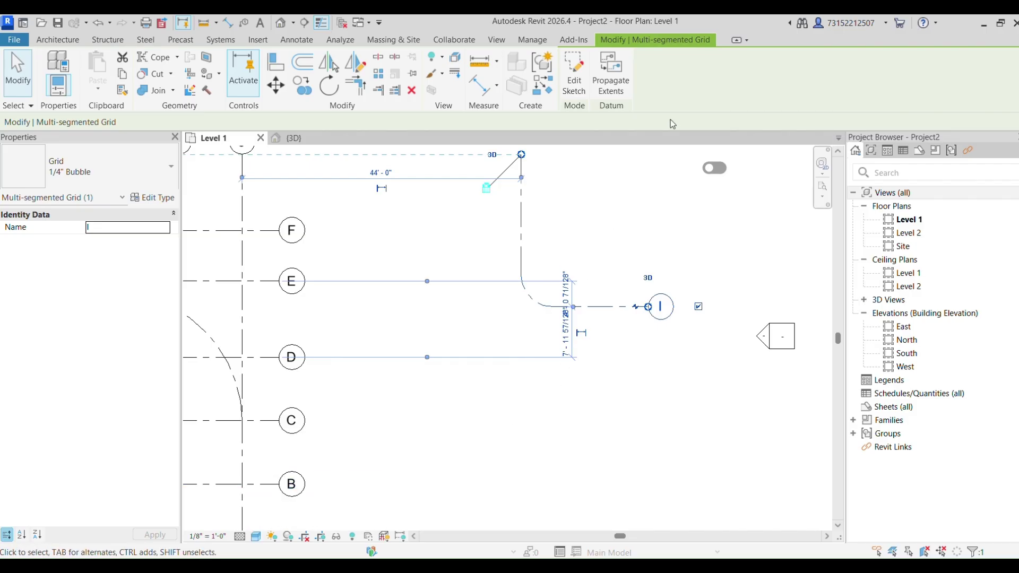
{"action": "left_click", "coordinate": [682, 239]}
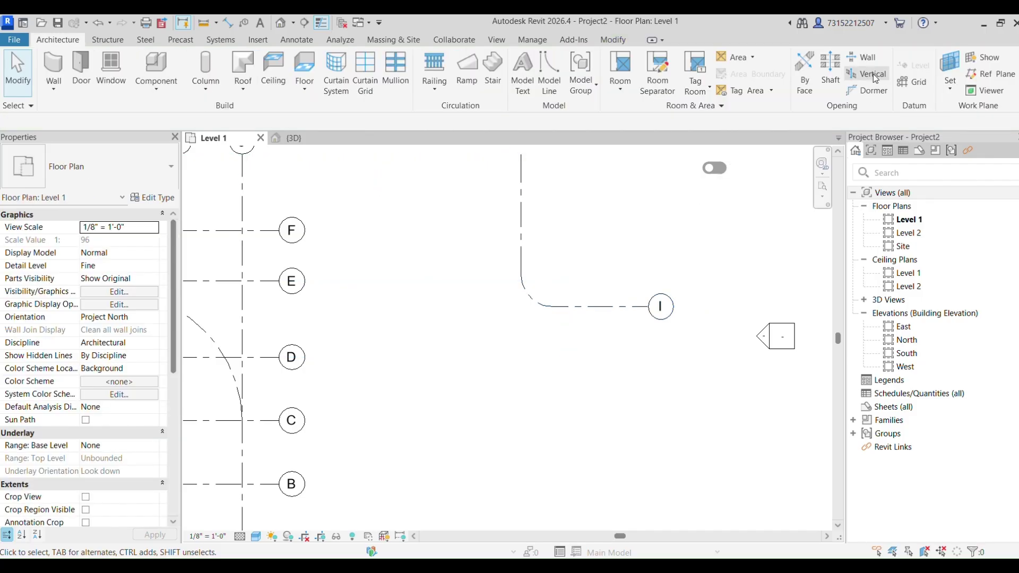
Step: Create a multi-segment grid below grid I from one upward-bulging start-end-radius arc with its ends about 21' 6" apart
{"action": "left_click", "coordinate": [902, 84]}
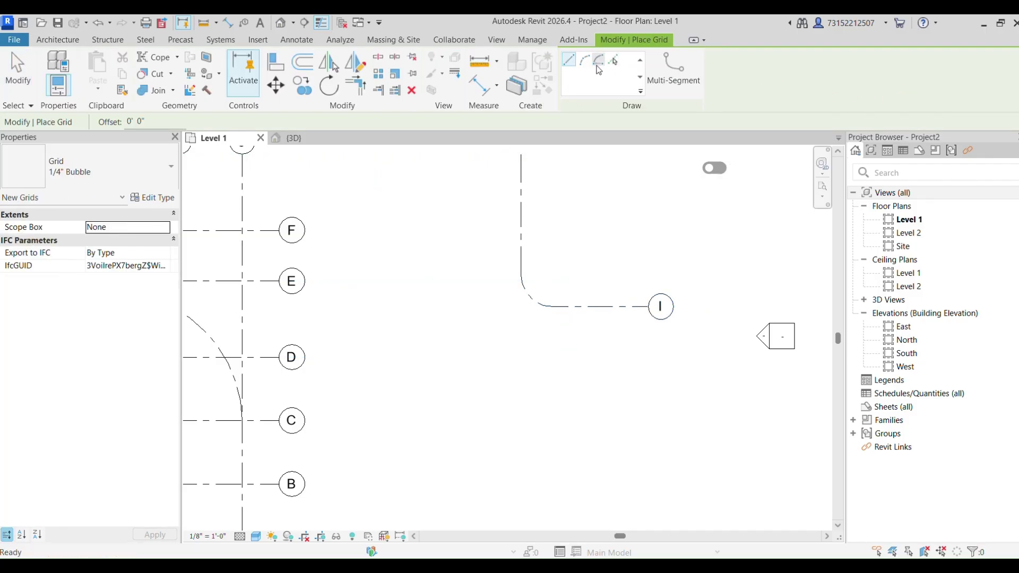
{"action": "left_click", "coordinate": [648, 75]}
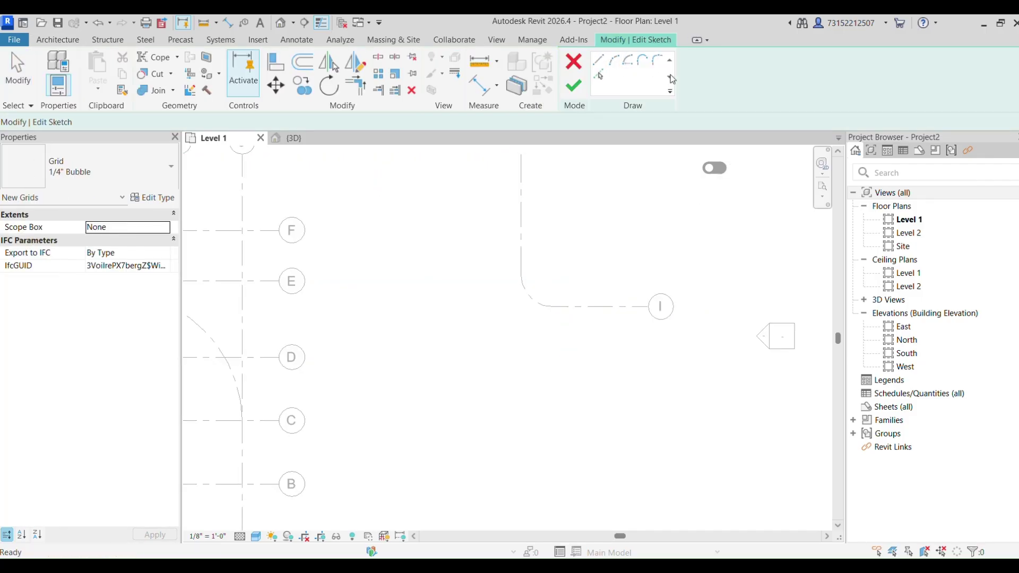
{"action": "right_click", "coordinate": [611, 68]}
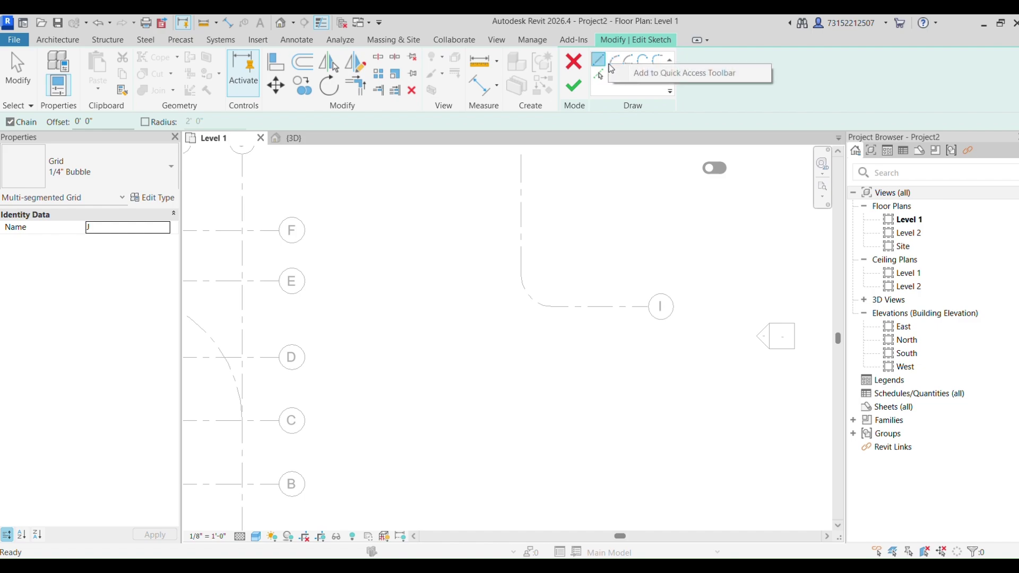
{"action": "left_click", "coordinate": [617, 60]}
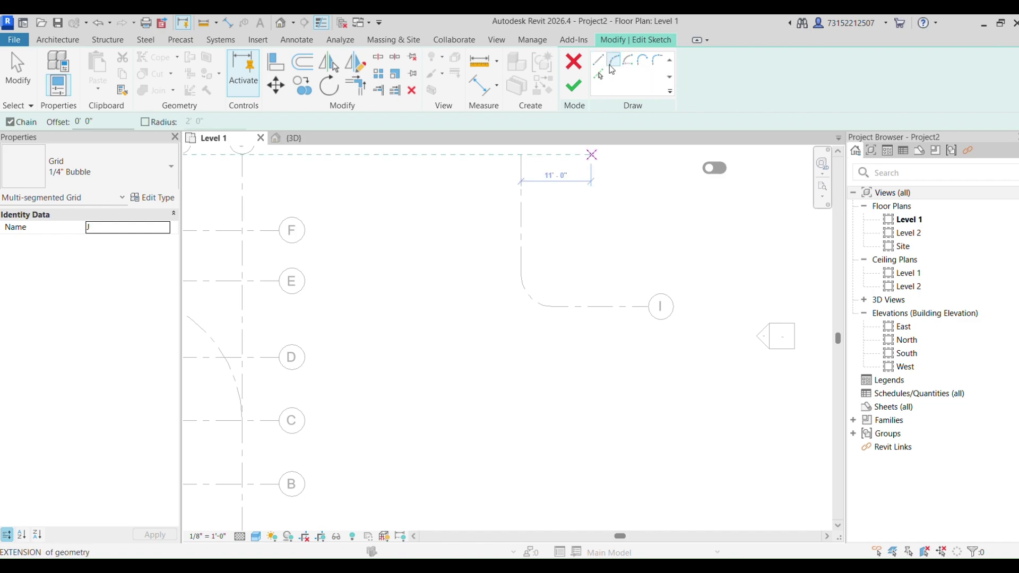
{"action": "left_click", "coordinate": [439, 429]}
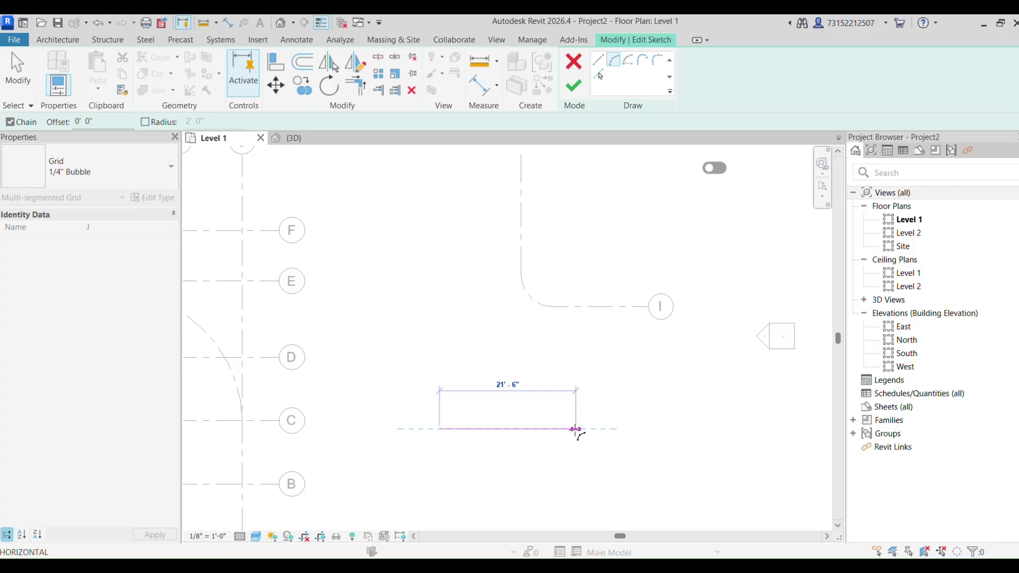
{"action": "left_click", "coordinate": [576, 429]}
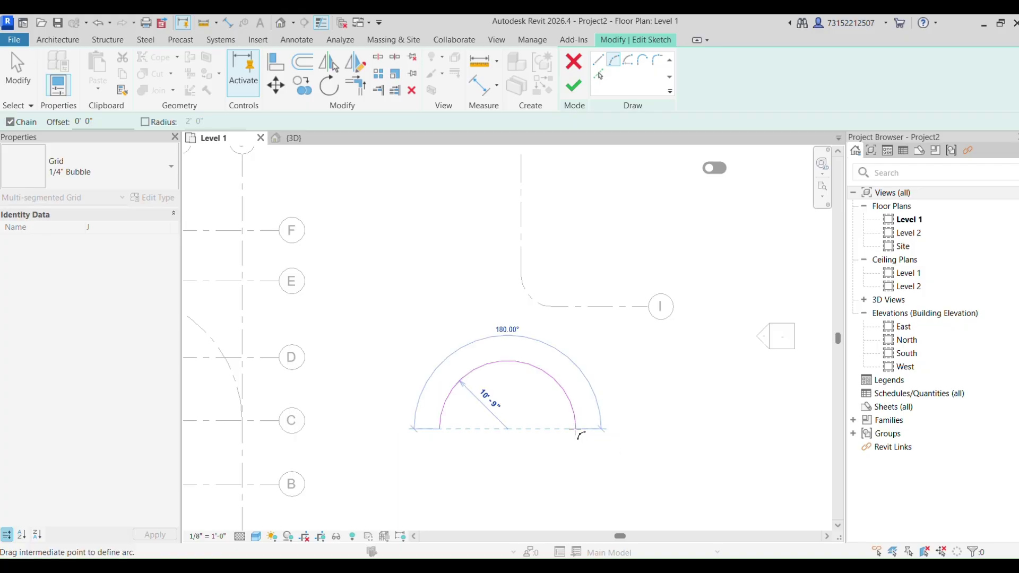
{"action": "left_click", "coordinate": [518, 376]}
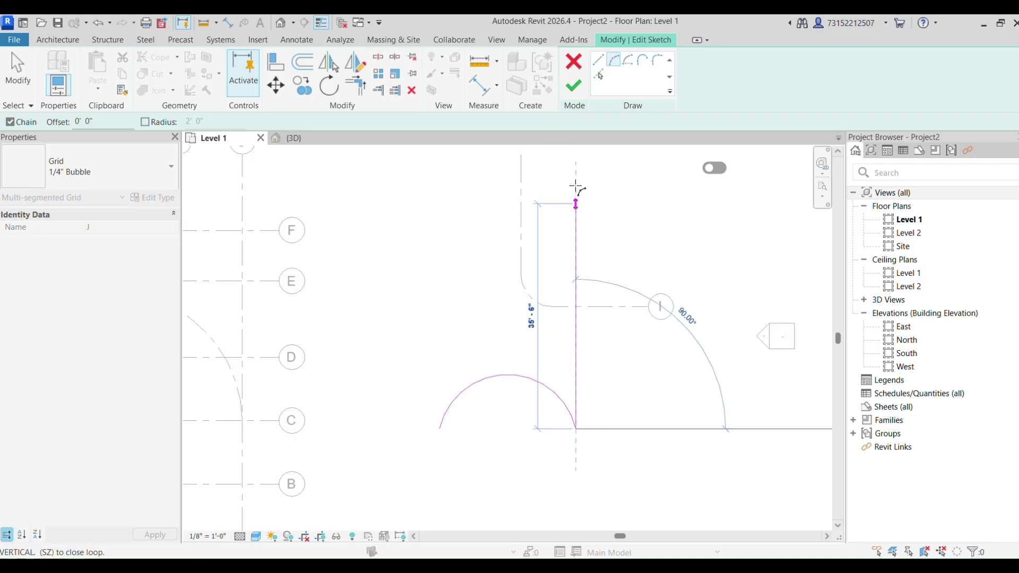
{"action": "left_click", "coordinate": [574, 85]}
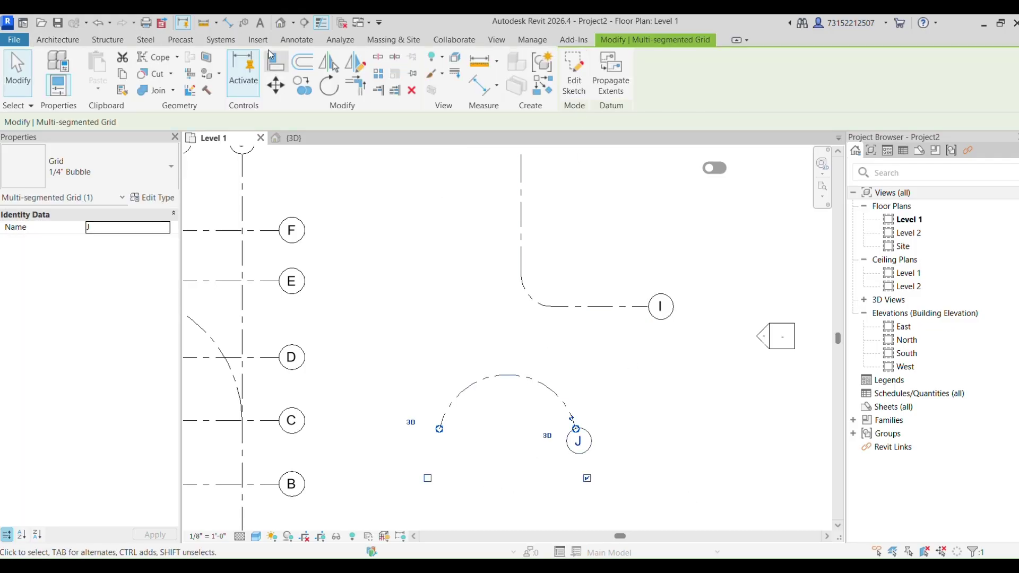
Step: Start a multi-segment grid above grid J with a horizontal line 11' 0" long, beginning left of grid I
{"action": "left_click", "coordinate": [50, 43]}
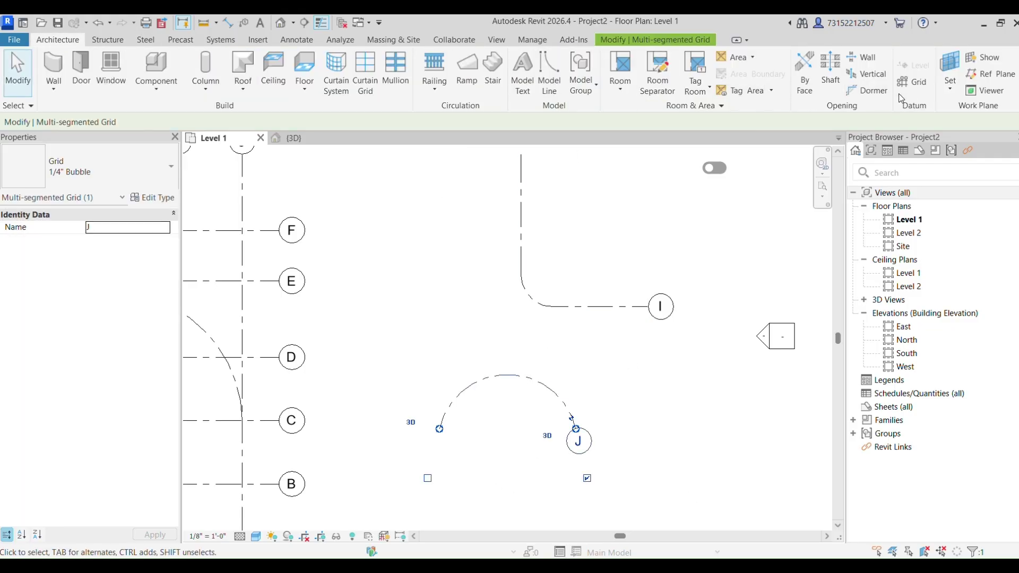
{"action": "left_click", "coordinate": [916, 82]}
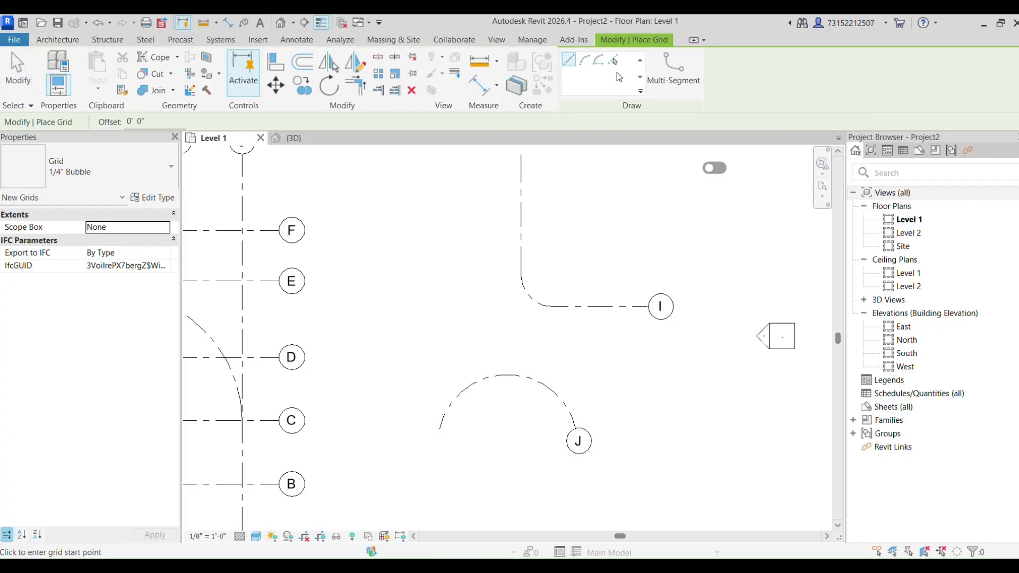
{"action": "left_click", "coordinate": [679, 81]}
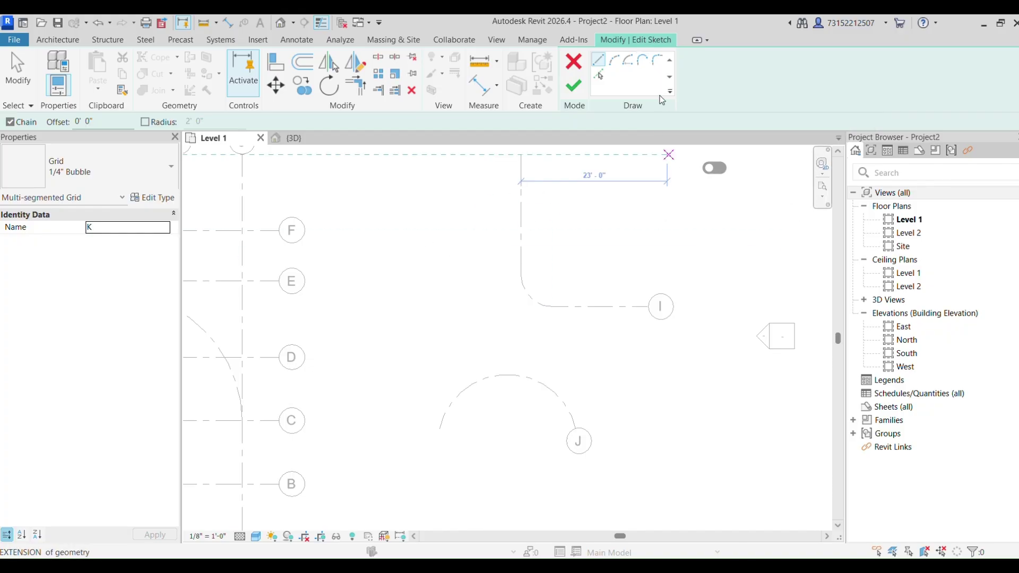
{"action": "left_click", "coordinate": [643, 60]}
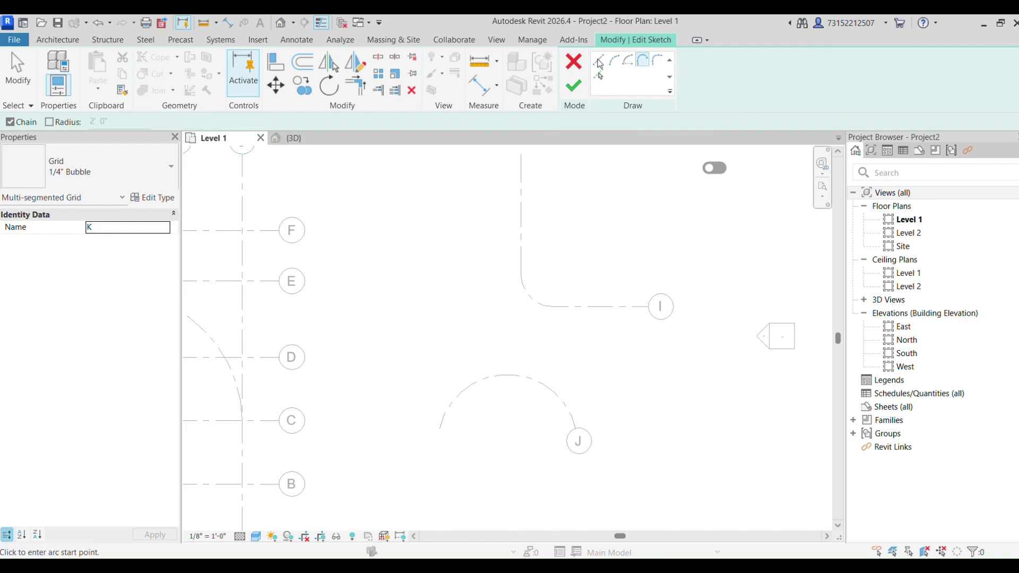
{"action": "left_click", "coordinate": [600, 61]}
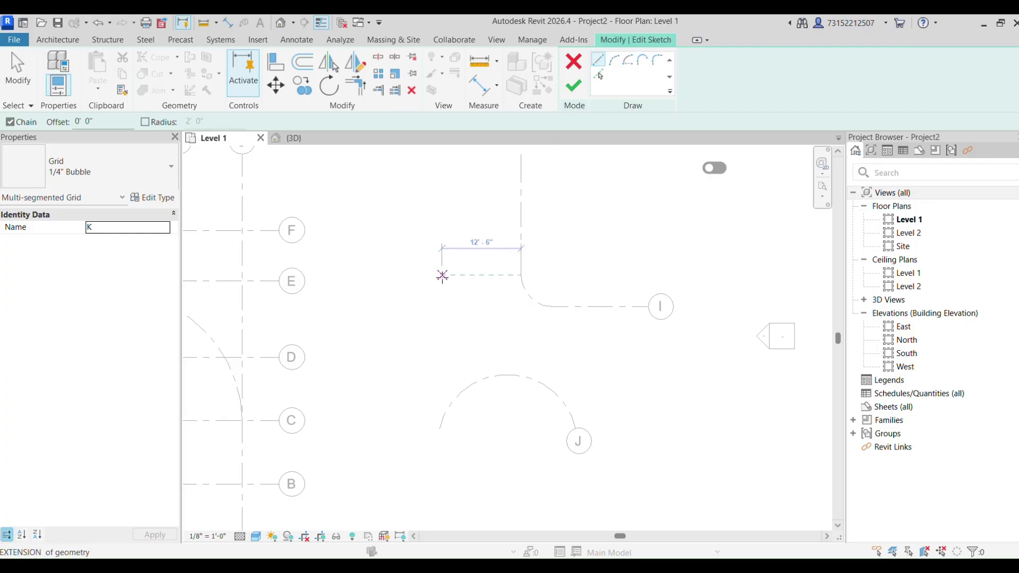
{"action": "left_click", "coordinate": [379, 327]}
{"action": "left_click", "coordinate": [449, 327]}
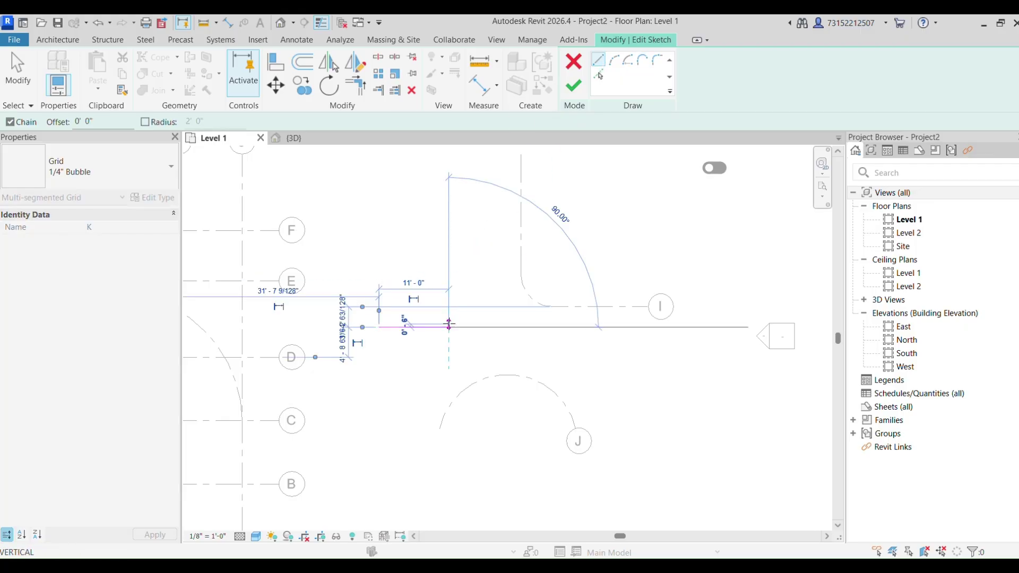
Step: Continue the grid sketch with a 90° tangent end arc from the line's right end and a second arc curling back to the left
{"action": "left_click", "coordinate": [643, 60]}
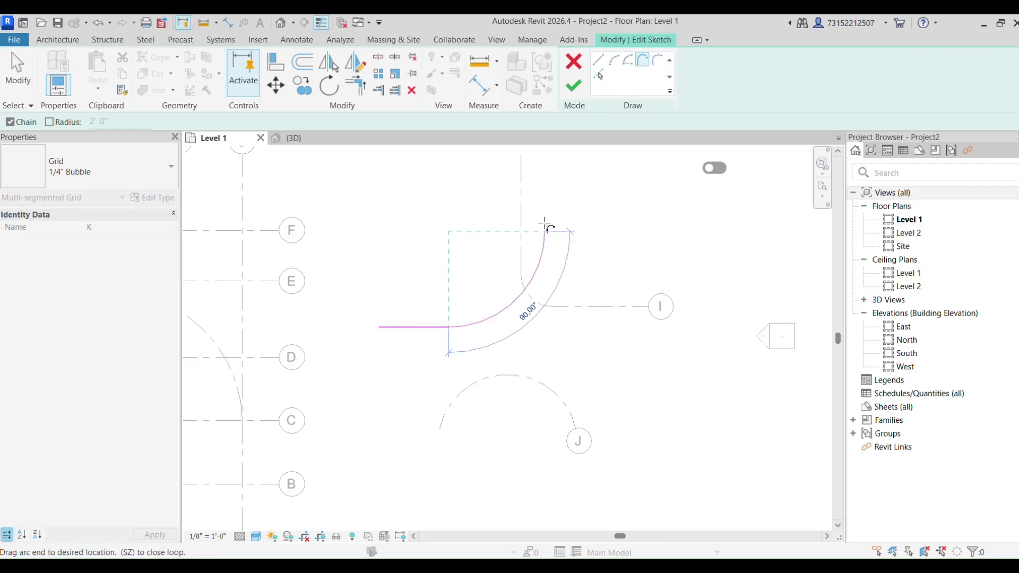
{"action": "left_click", "coordinate": [545, 228]}
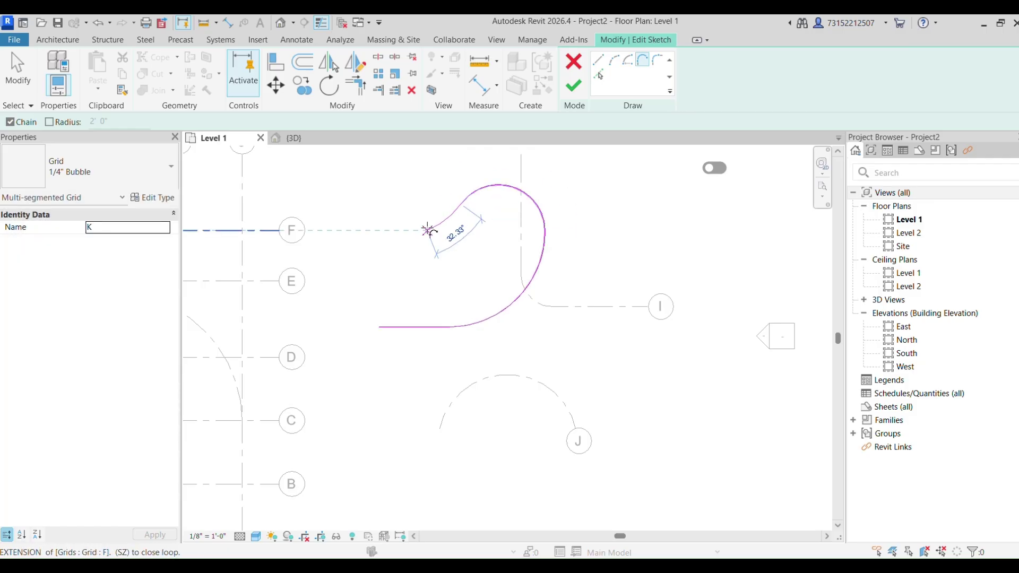
{"action": "scroll", "coordinate": [428, 230], "scroll_direction": "down", "scroll_amount": 2}
{"action": "right_click", "coordinate": [430, 258]}
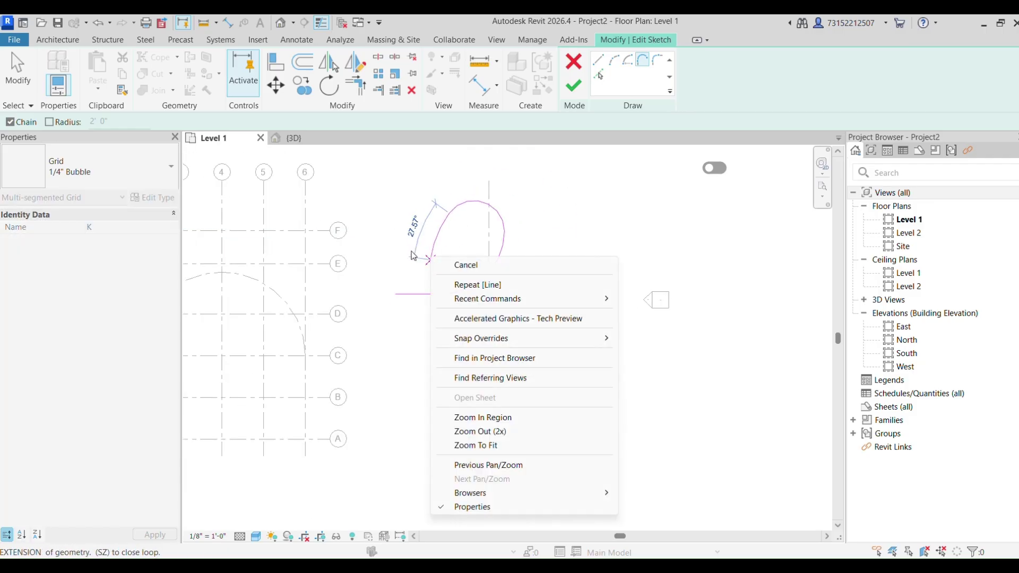
{"action": "left_click", "coordinate": [453, 262]}
{"action": "left_click", "coordinate": [462, 205]}
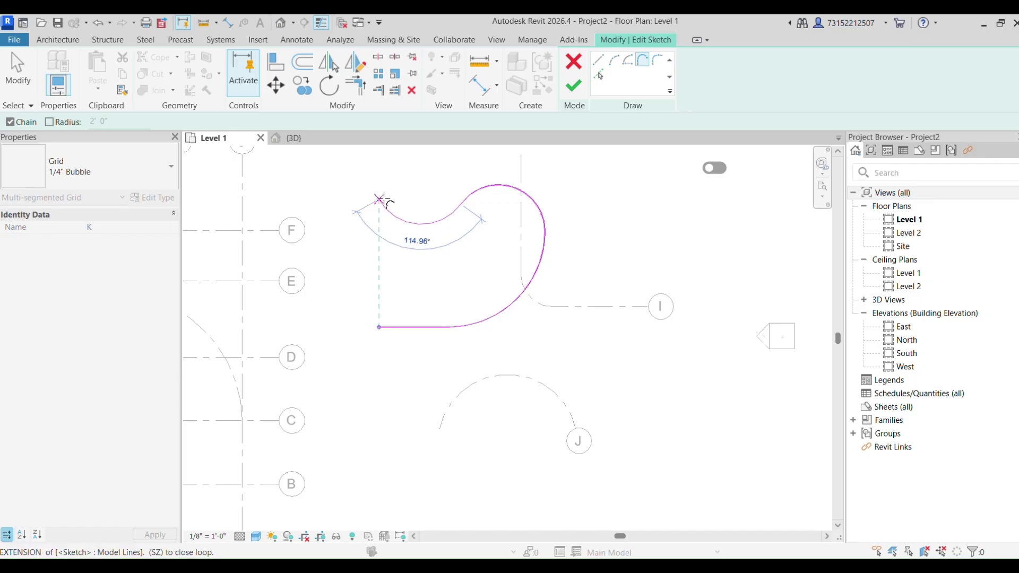
Step: Extend the sketch upward with more chained tangent end arcs, bulging alternately left and right into a winding S-shaped path
{"action": "scroll", "coordinate": [382, 201], "scroll_direction": "down", "scroll_amount": 2}
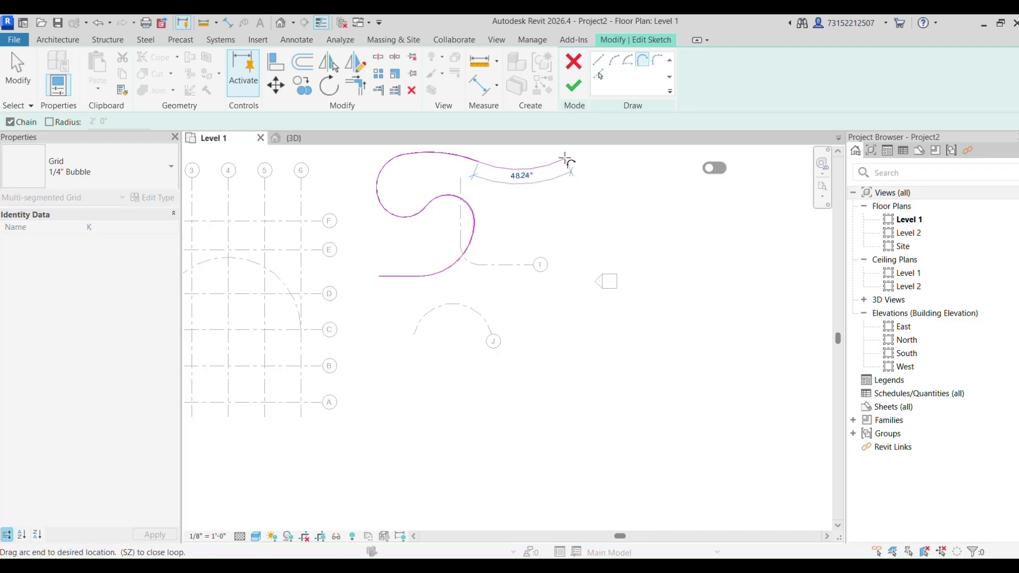
{"action": "scroll", "coordinate": [566, 159], "scroll_direction": "down", "scroll_amount": 2}
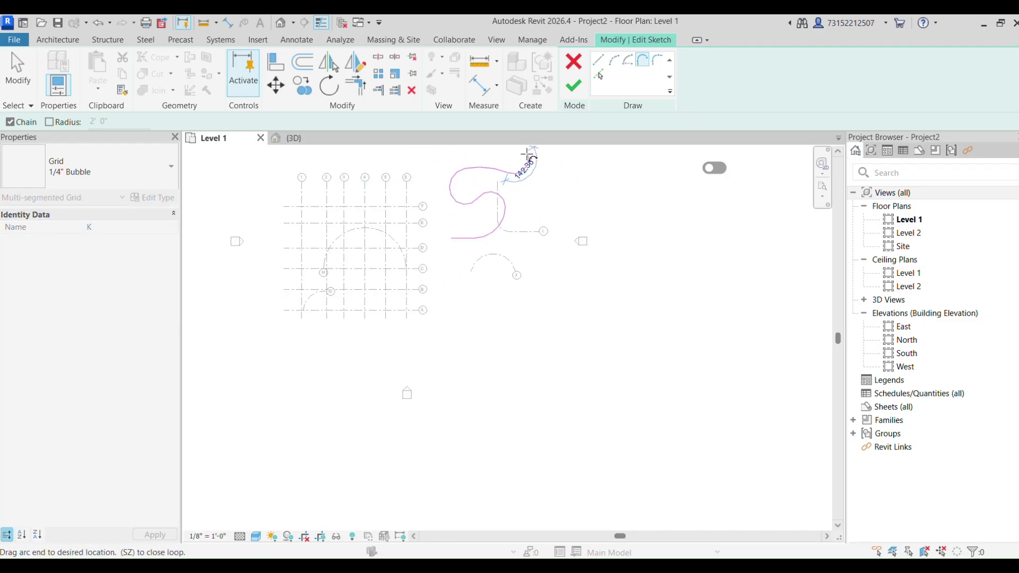
{"action": "middle_click_drag", "start_coordinate": [519, 162], "coordinate": [524, 280]}
{"action": "scroll", "coordinate": [508, 286], "scroll_direction": "up", "scroll_amount": 3}
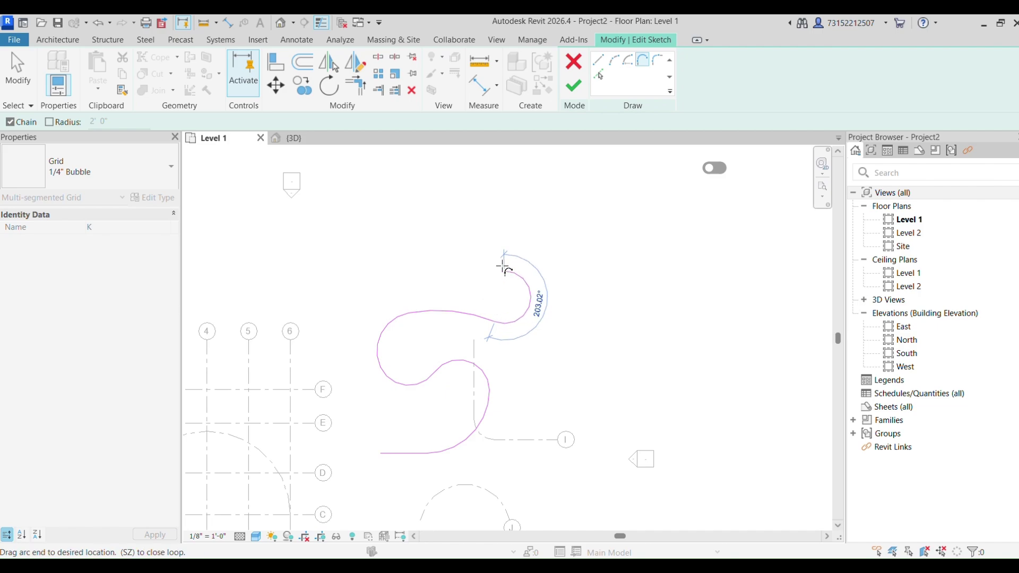
{"action": "left_click", "coordinate": [496, 243]}
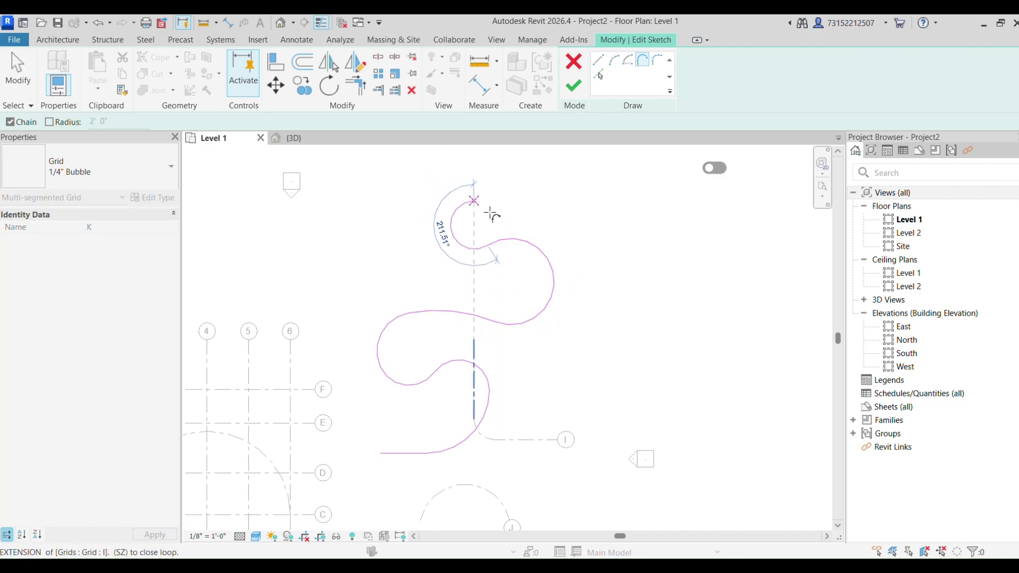
{"action": "left_click", "coordinate": [494, 181]}
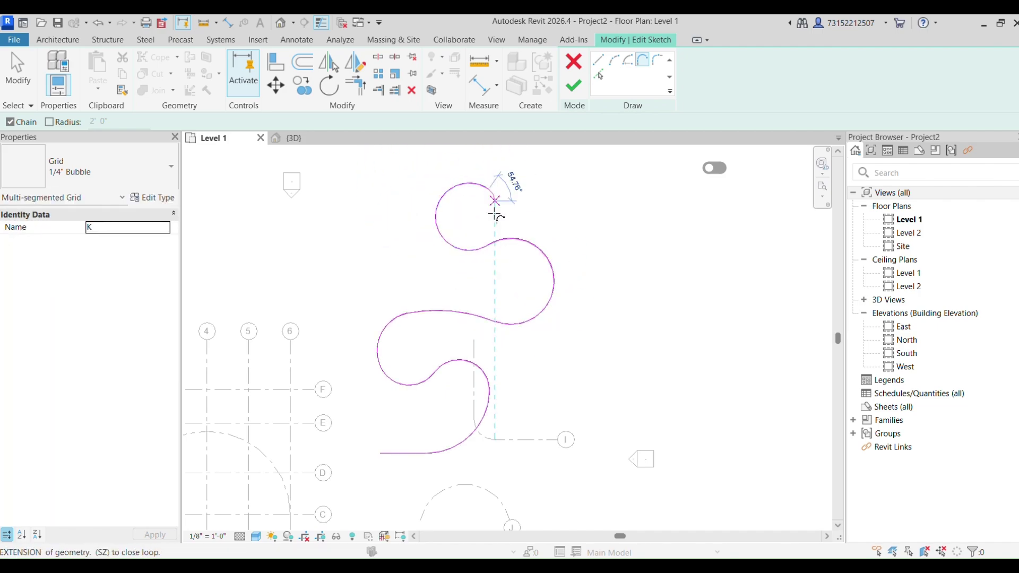
Step: Stop drawing arcs, finish the winding multi-segment grid's sketch and deselect the grid
{"action": "scroll", "coordinate": [498, 213], "scroll_direction": "down", "scroll_amount": 3}
{"action": "scroll", "coordinate": [510, 317], "scroll_direction": "up", "scroll_amount": 3}
{"action": "key", "text": "Escape"}
{"action": "key", "text": "Escape"}
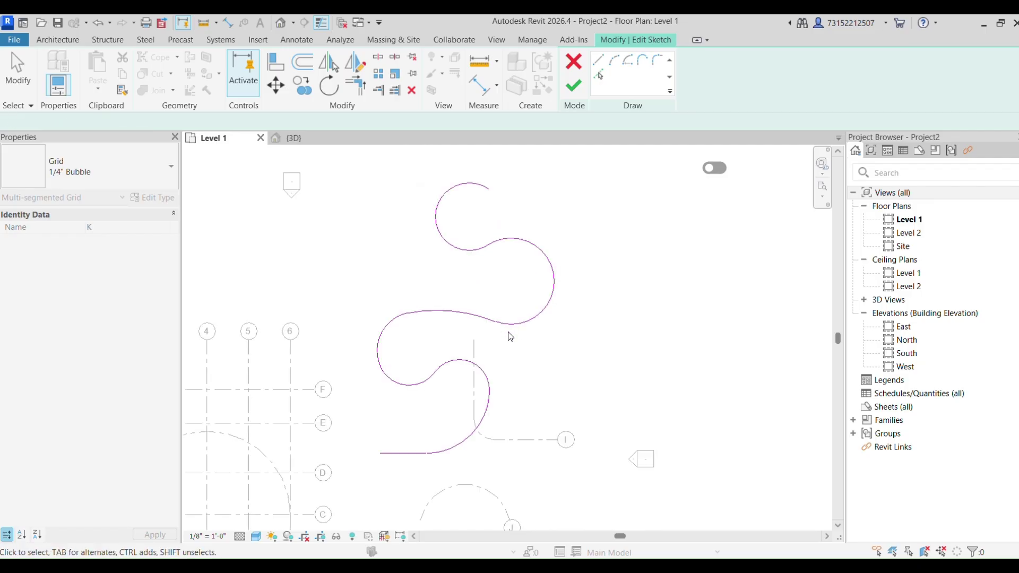
{"action": "scroll", "coordinate": [478, 377], "scroll_direction": "down", "scroll_amount": 1}
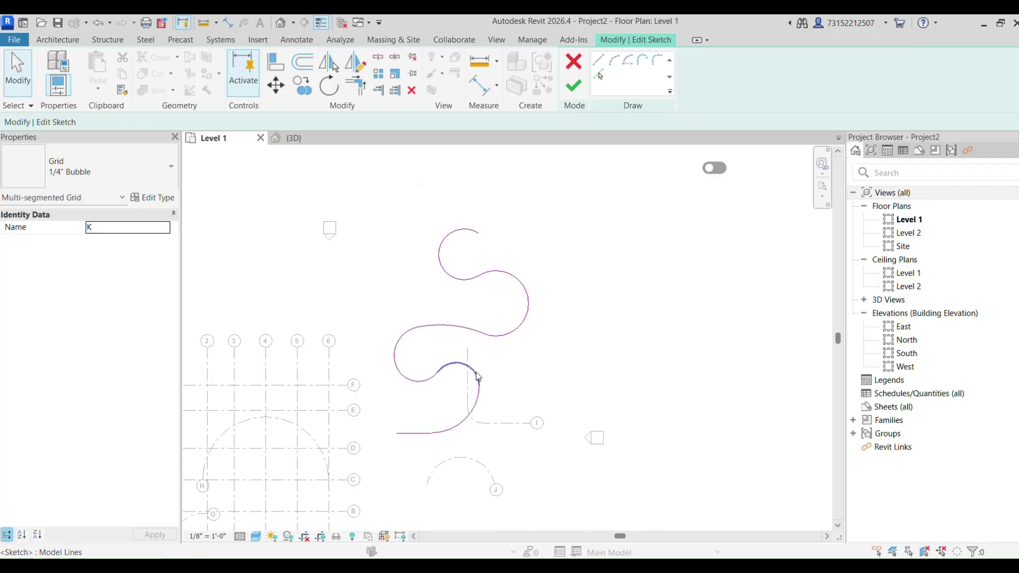
{"action": "left_click", "coordinate": [574, 85]}
{"action": "scroll", "coordinate": [459, 392], "scroll_direction": "up", "scroll_amount": 1}
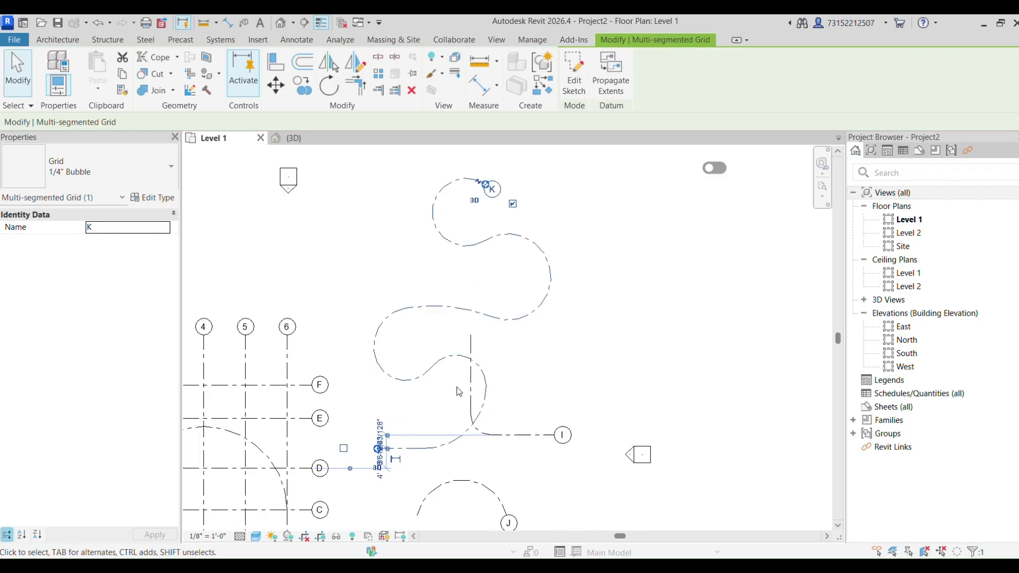
{"action": "scroll", "coordinate": [549, 307], "scroll_direction": "down", "scroll_amount": 3}
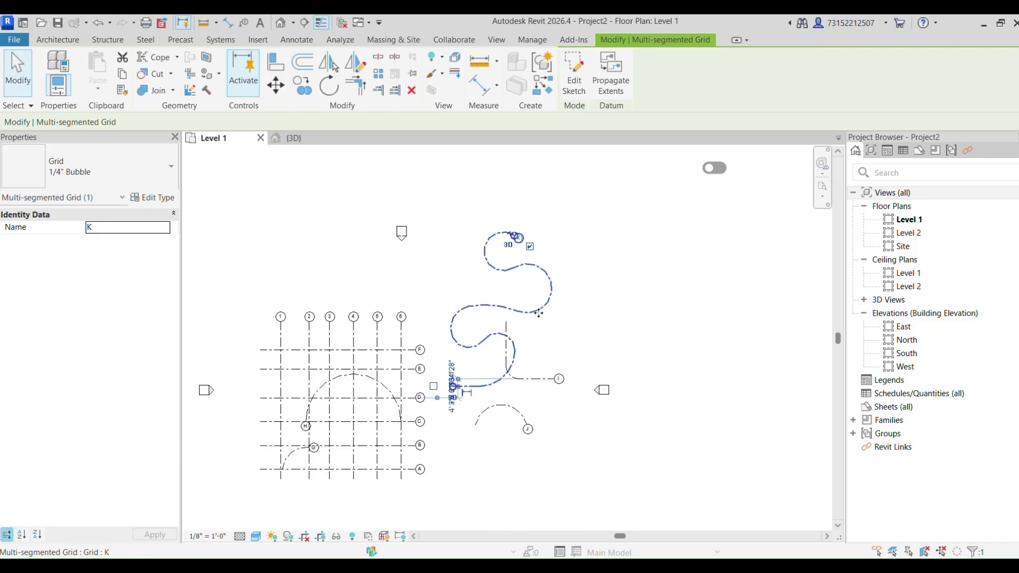
{"action": "left_click", "coordinate": [585, 420]}
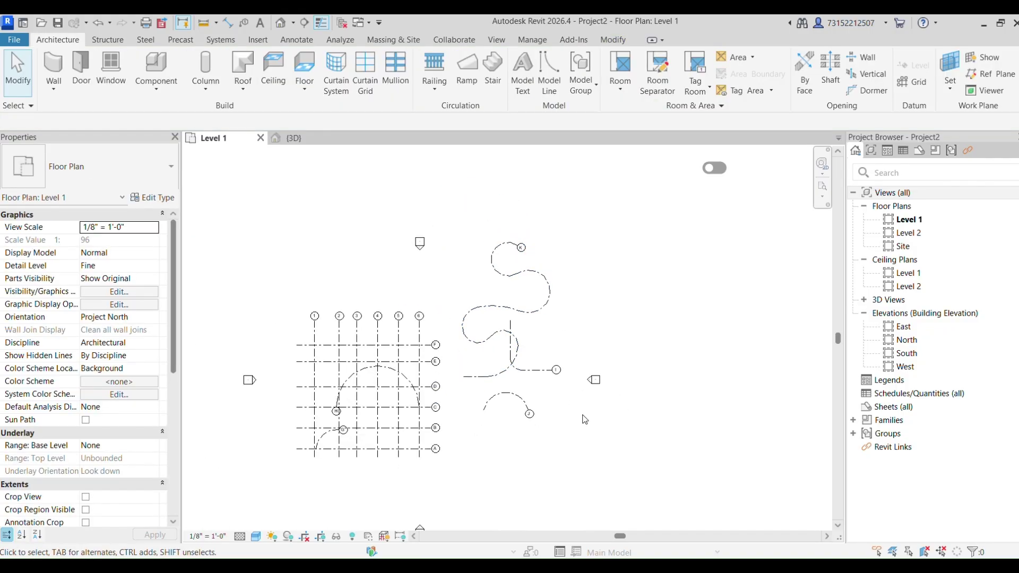
Step: Edit grid K's sketch and try to reshape the two arcs of its lower left bulge by their handles
{"action": "scroll", "coordinate": [325, 341], "scroll_direction": "up", "scroll_amount": 3}
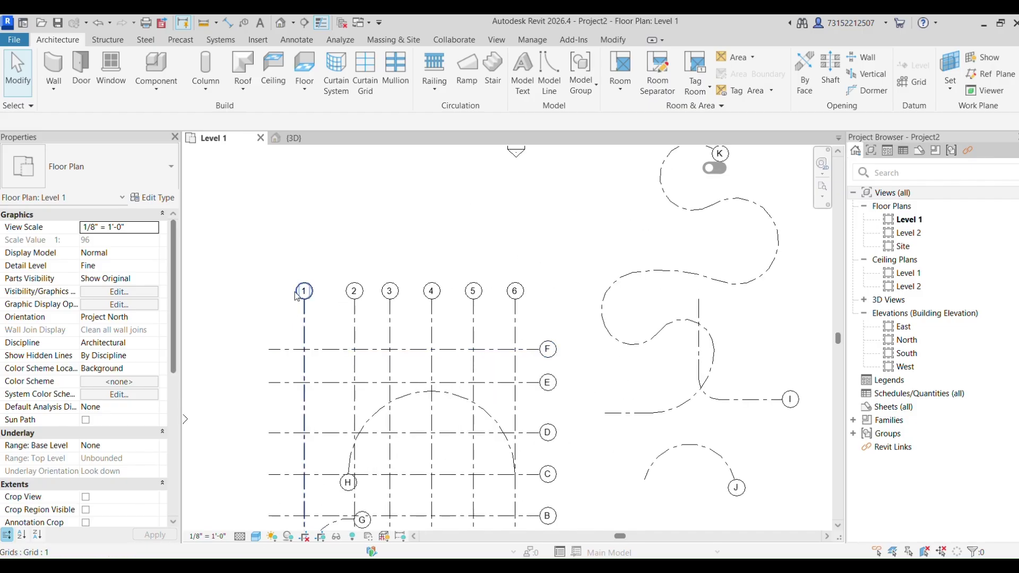
{"action": "scroll", "coordinate": [297, 386], "scroll_direction": "down", "scroll_amount": 2}
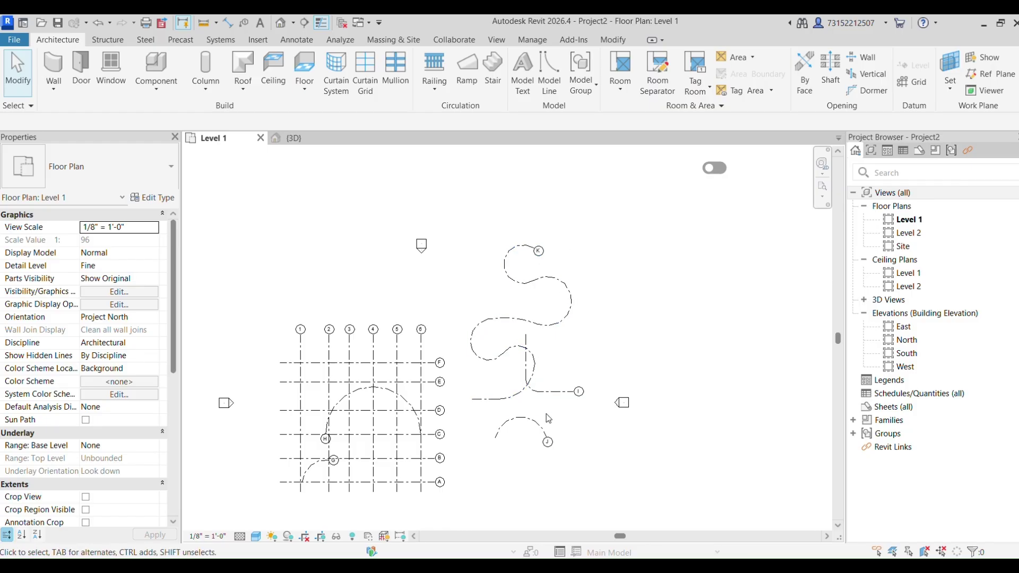
{"action": "scroll", "coordinate": [548, 419], "scroll_direction": "up", "scroll_amount": 3}
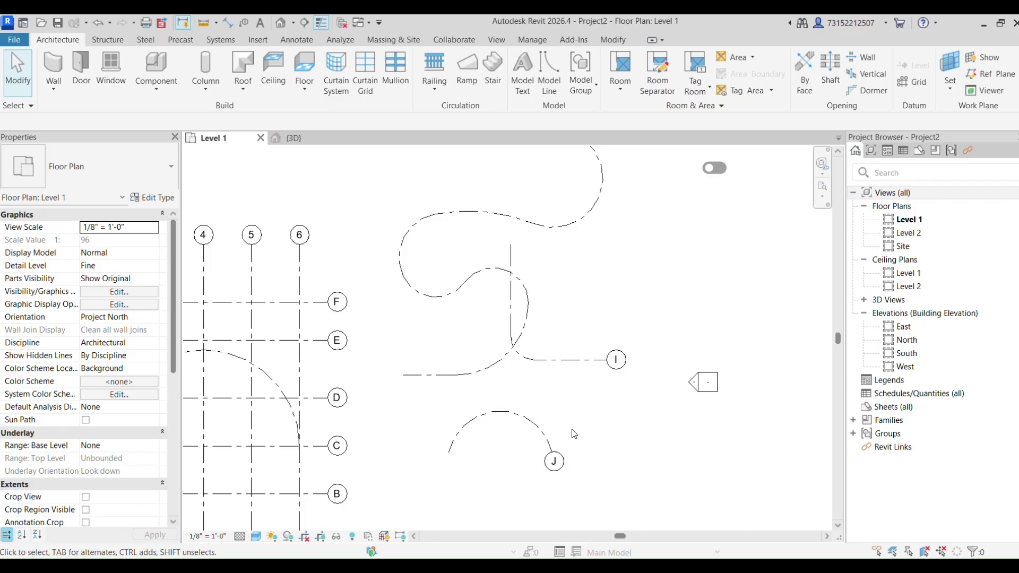
{"action": "double_click", "coordinate": [486, 374]}
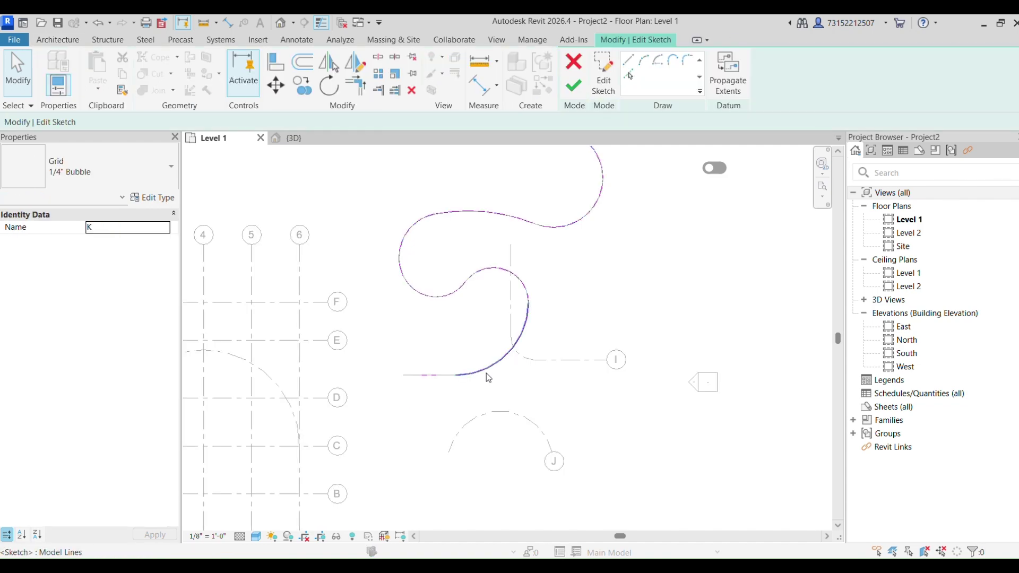
{"action": "left_click", "coordinate": [403, 279]}
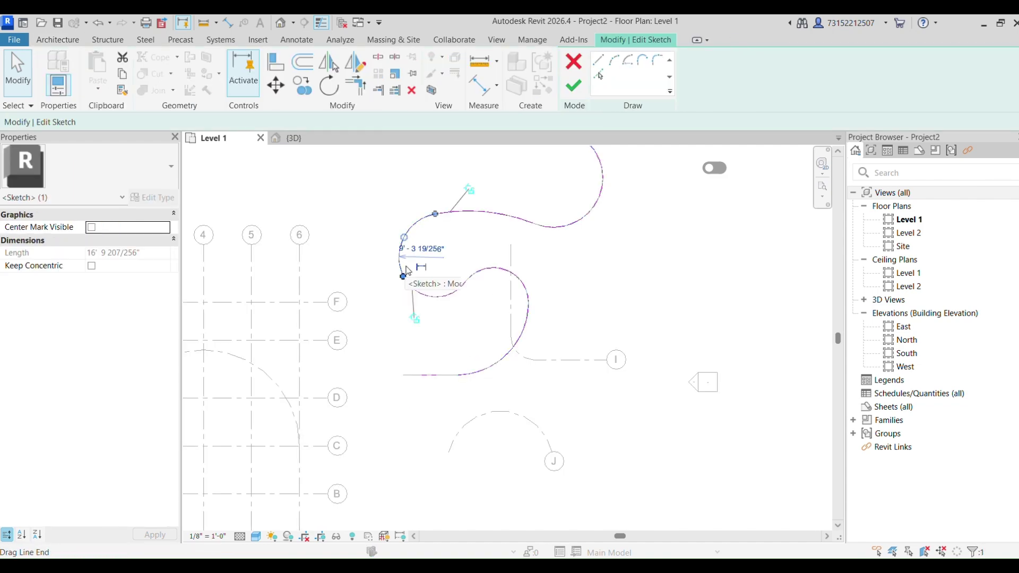
{"action": "mouse_move", "coordinate": [434, 215]}
{"action": "left_mouse_down"}
{"action": "mouse_move", "coordinate": [423, 210]}
{"action": "mouse_move", "coordinate": [420, 234]}
{"action": "mouse_move", "coordinate": [435, 215]}
{"action": "left_mouse_up"}
{"action": "left_click", "coordinate": [459, 261]}
{"action": "left_click", "coordinate": [439, 296]}
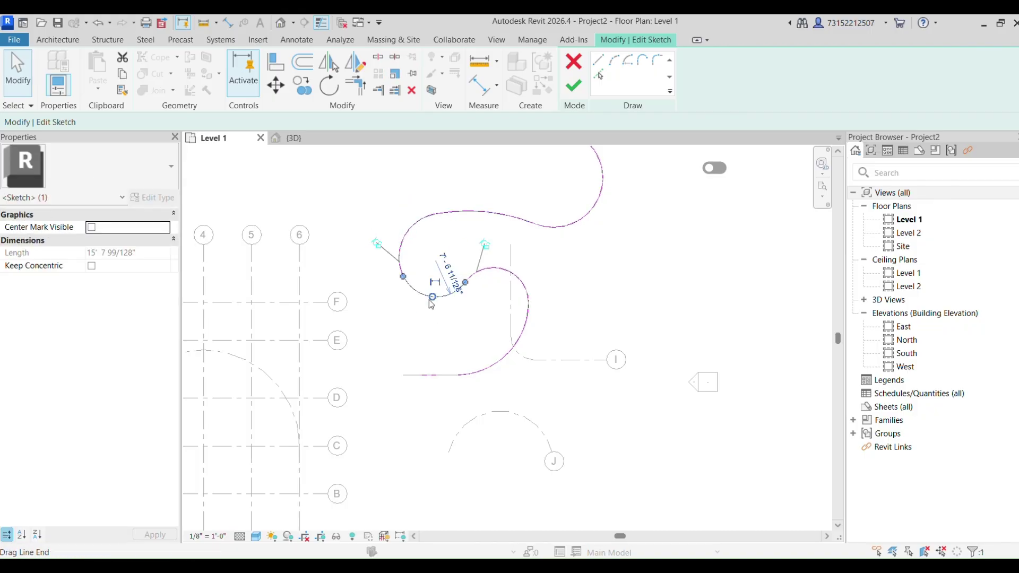
{"action": "mouse_move", "coordinate": [436, 295]}
{"action": "left_mouse_down"}
{"action": "mouse_move", "coordinate": [434, 315]}
{"action": "mouse_move", "coordinate": [407, 312]}
{"action": "mouse_move", "coordinate": [428, 302]}
{"action": "mouse_move", "coordinate": [428, 283]}
{"action": "mouse_move", "coordinate": [451, 301]}
{"action": "mouse_move", "coordinate": [448, 292]}
{"action": "left_mouse_up"}
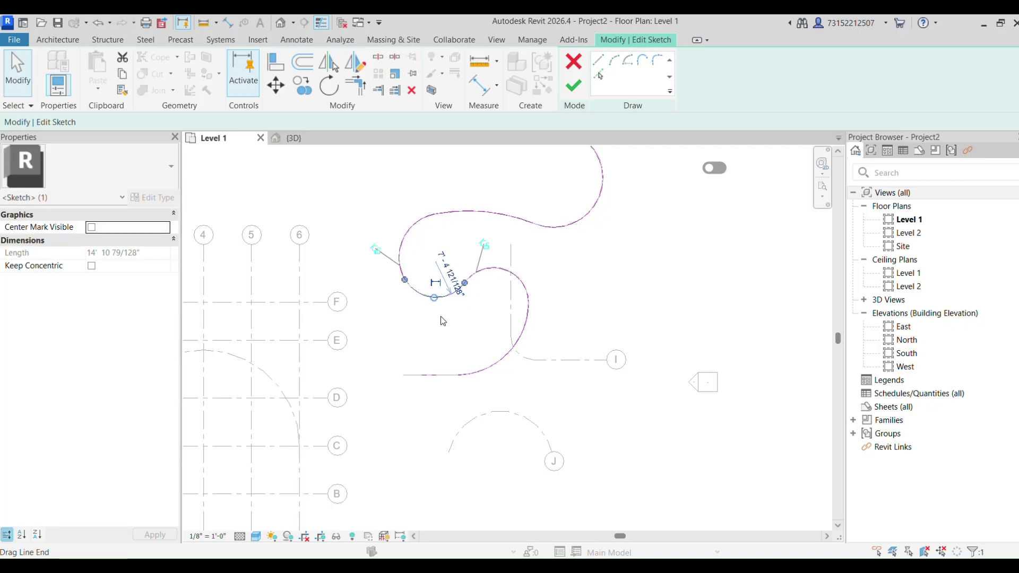
Step: Try to bend grid K's long shallow middle arc downward by its midpoint, and finish the sketch with its original shape
{"action": "left_click", "coordinate": [499, 260]}
{"action": "left_click", "coordinate": [515, 213]}
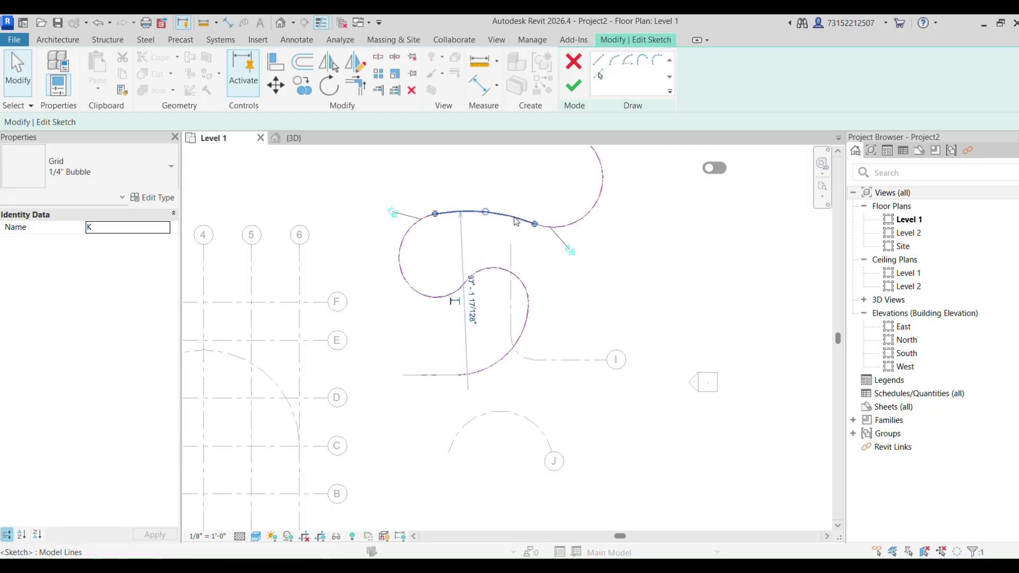
{"action": "left_click_drag", "start_coordinate": [480, 207], "coordinate": [495, 234]}
{"action": "left_click", "coordinate": [602, 282]}
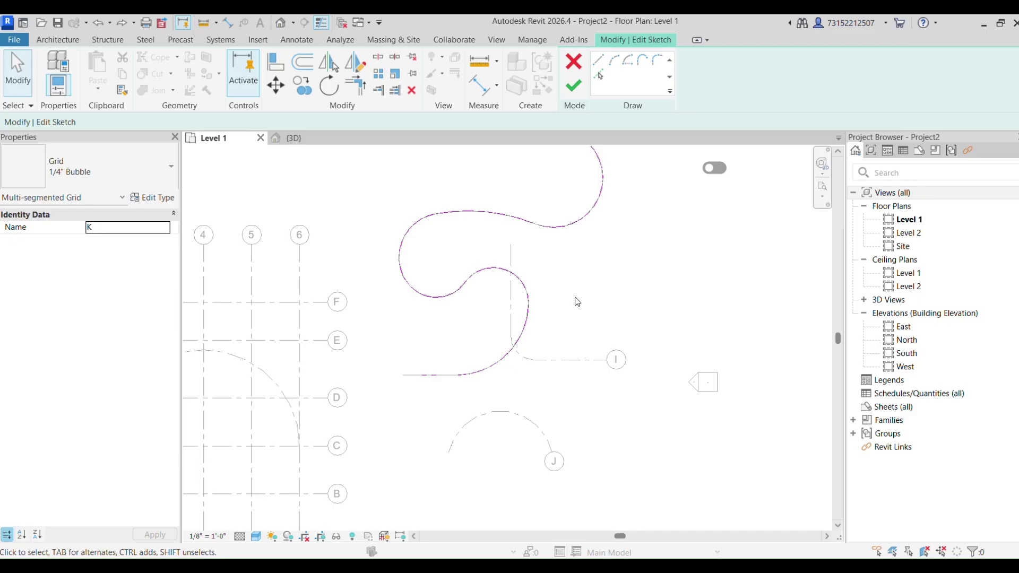
{"action": "scroll", "coordinate": [577, 302], "scroll_direction": "down", "scroll_amount": 2}
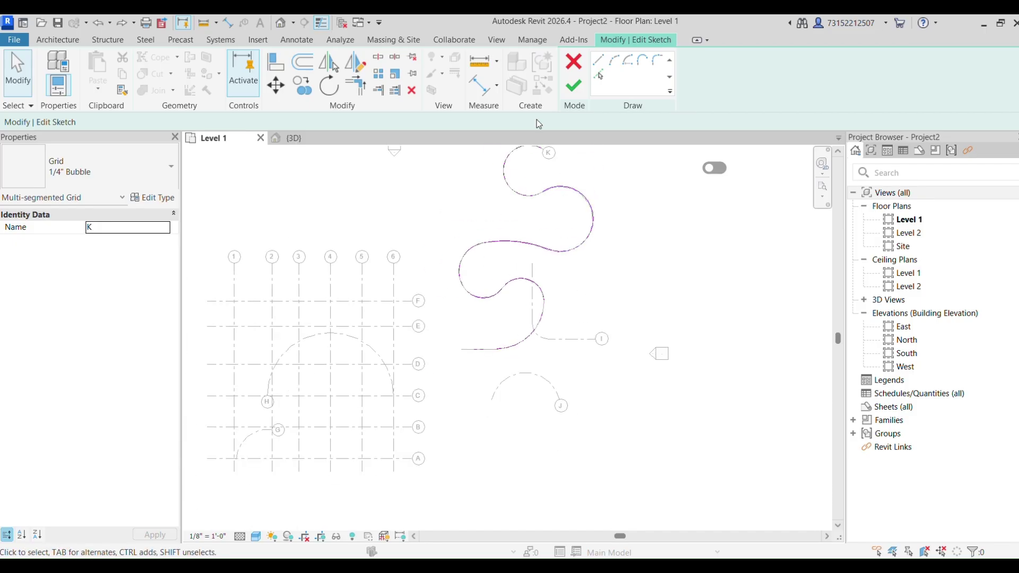
{"action": "scroll", "coordinate": [540, 396], "scroll_direction": "down", "scroll_amount": 2}
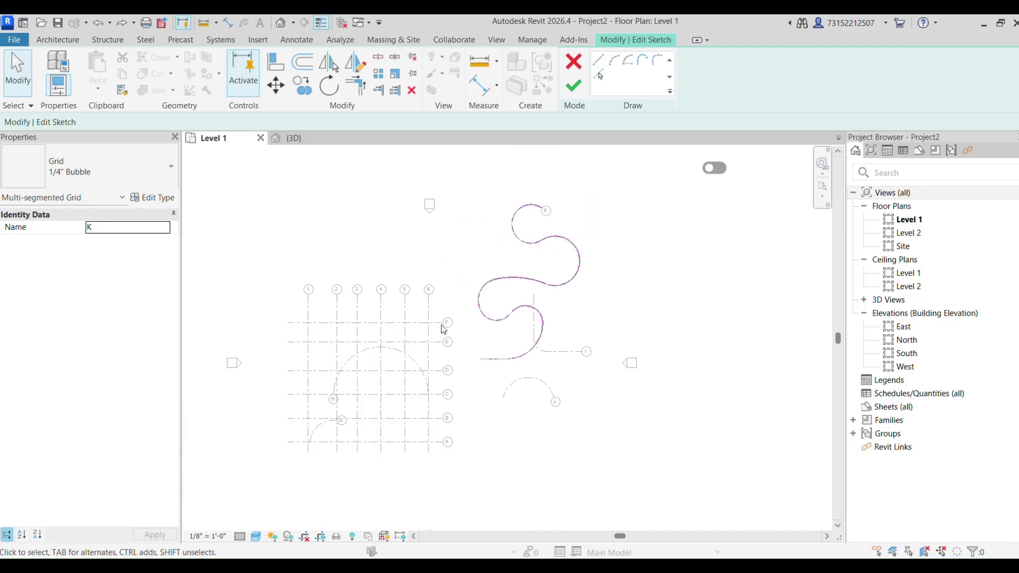
{"action": "left_click", "coordinate": [575, 89]}
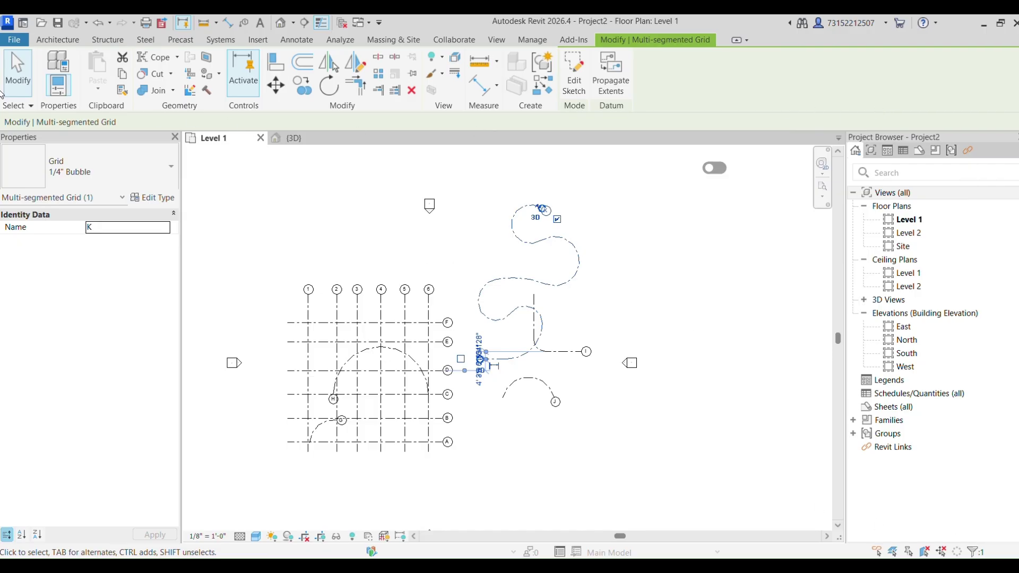
Step: Begin placing another grid on Level 1
{"action": "left_click", "coordinate": [57, 40]}
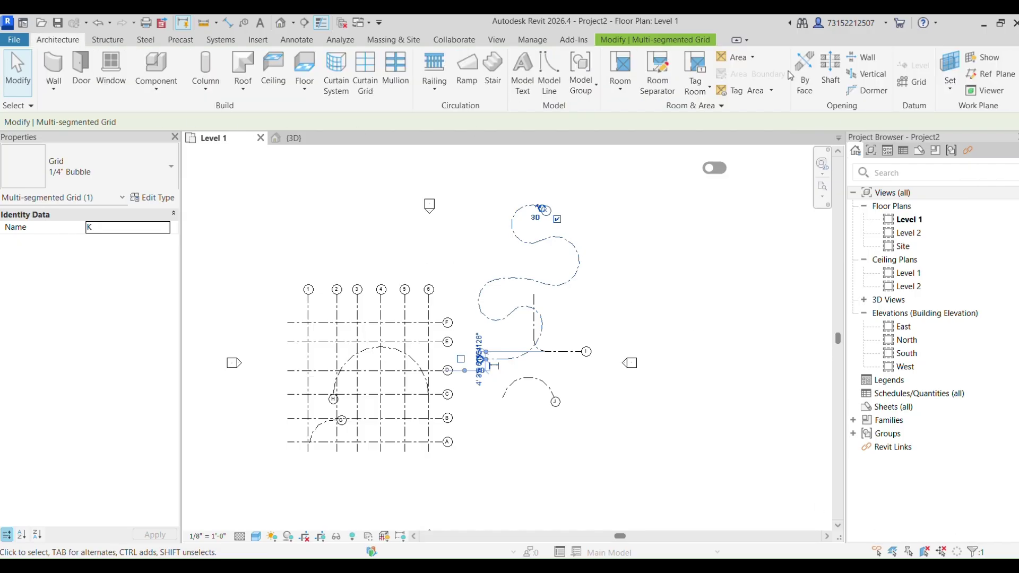